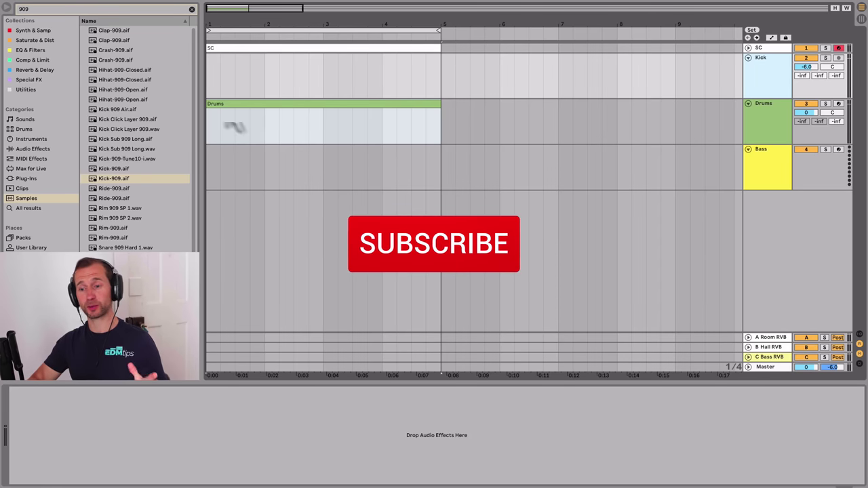
- Place the Kick-909.aif sample at bar 1 of the Kick track and duplicate it on every beat through bar 4
click(126, 180)
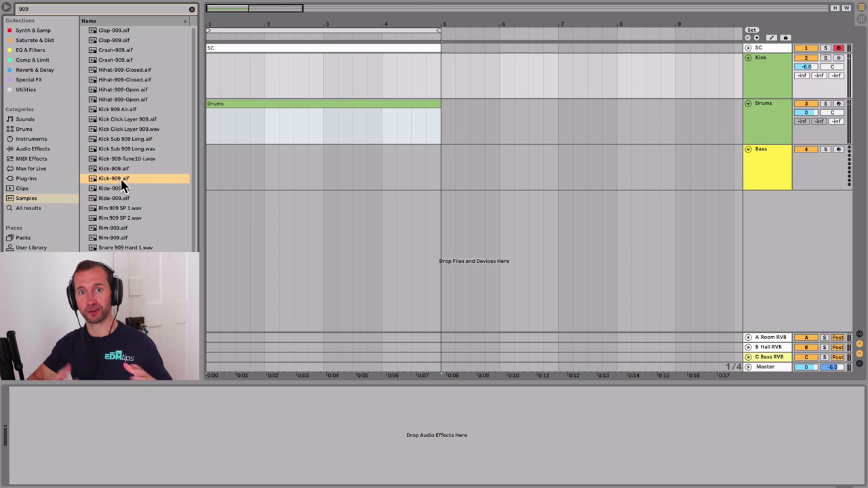
drag(123, 185, 251, 81)
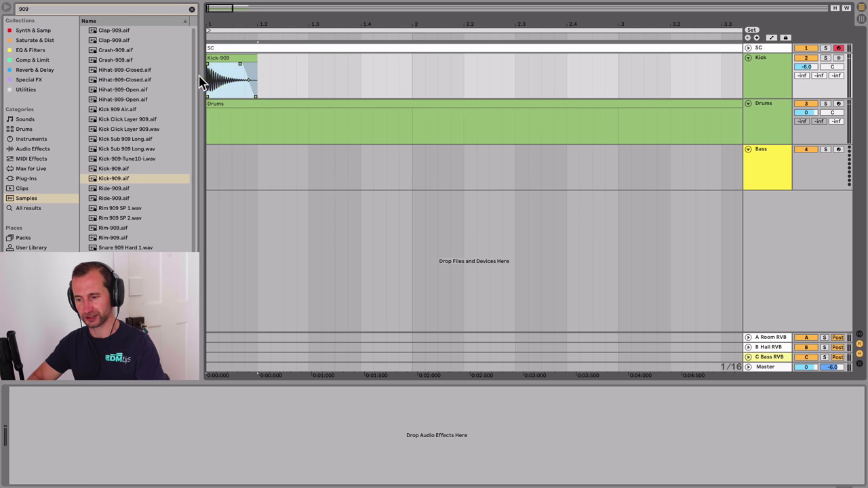
key(super+d)
key(super+d)
key(super+d)
key(super+d)
key(super+d)
key(super+d)
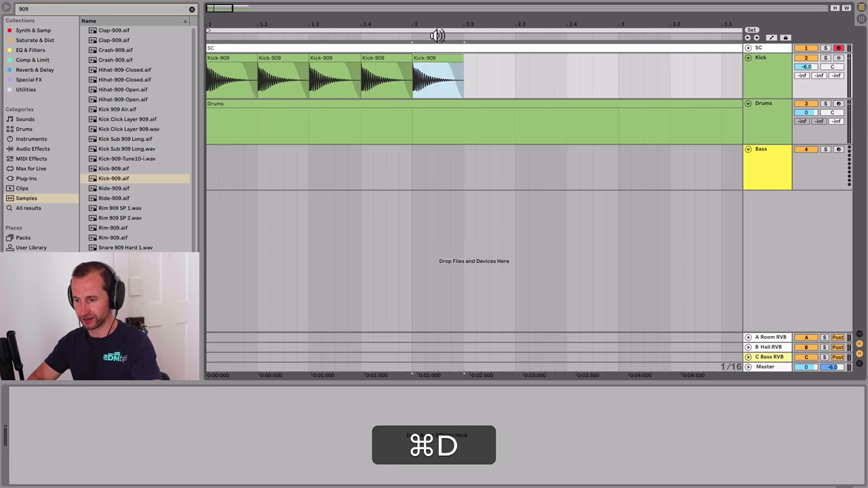
key(super+d)
drag(438, 27, 333, 26)
key(super+d)
key(super+d)
key(super+d)
key(super+d)
key(super+d)
key(super+d)
key(super+d)
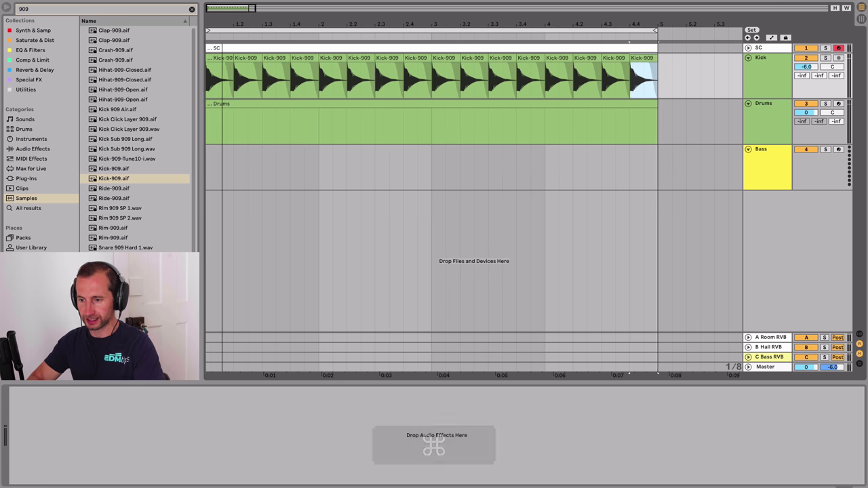
- Play back the four-bar kick pattern from the start to hear how it sounds
drag(237, 28, 305, 54)
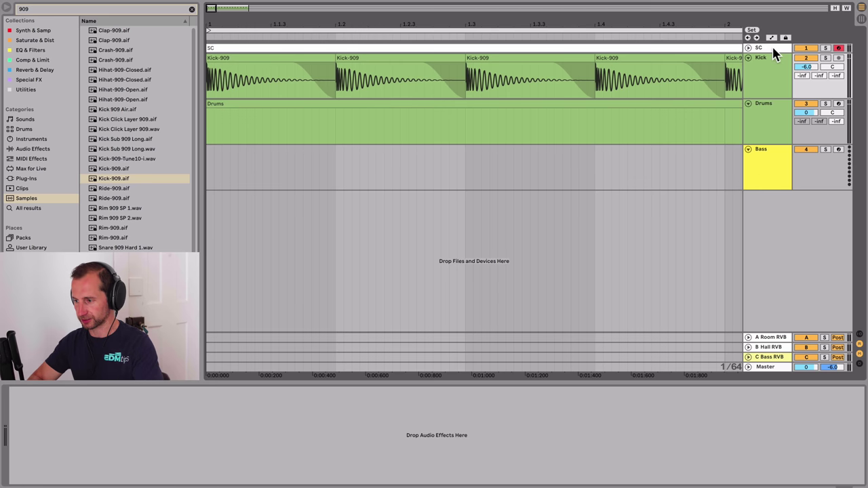
key(space)
drag(468, 27, 231, 24)
key(space)
- Add Drum Buss from the Saturate & Dist collection to the Kick track, clearing the 909 search
click(773, 77)
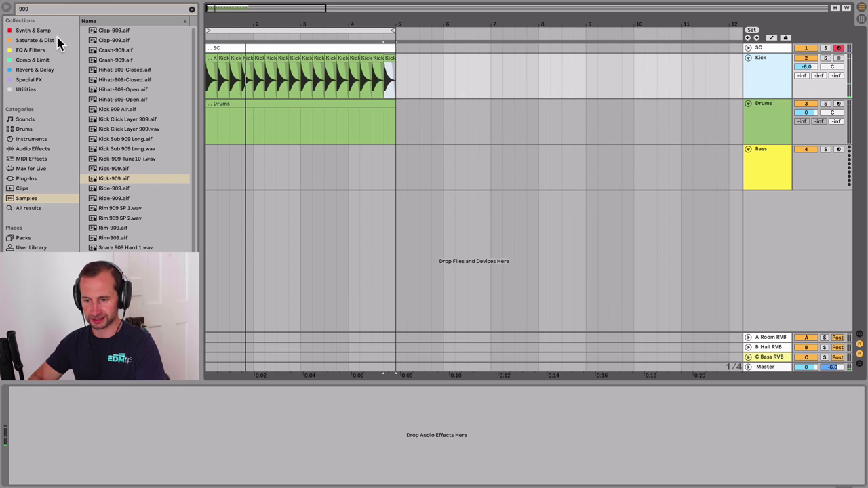
click(34, 40)
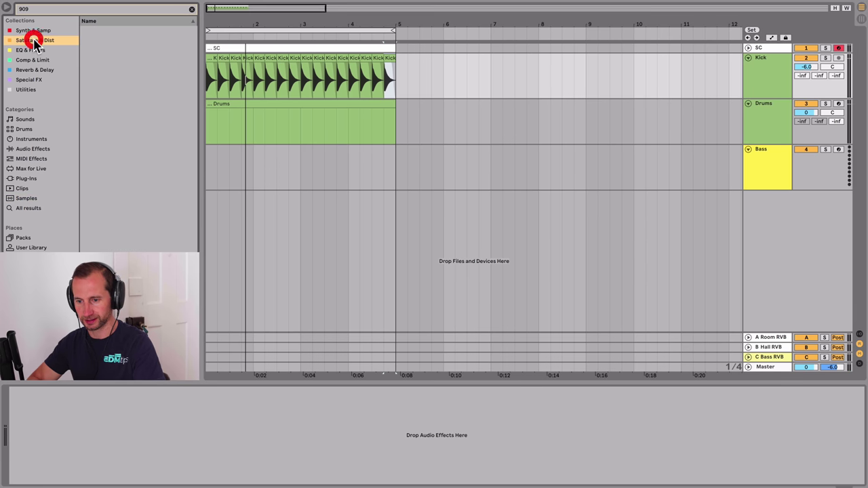
click(192, 10)
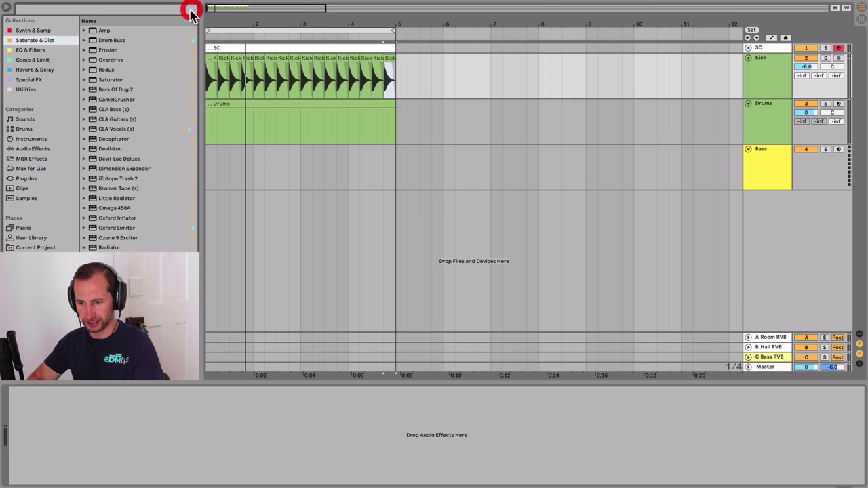
click(41, 41)
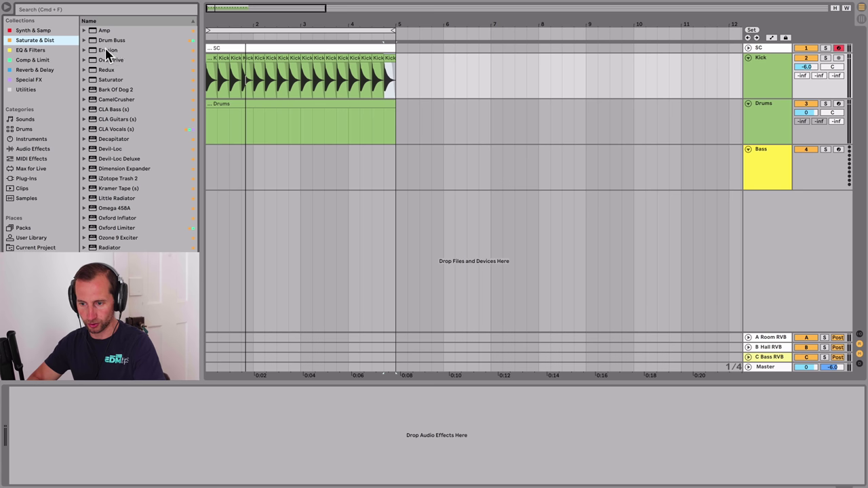
click(105, 41)
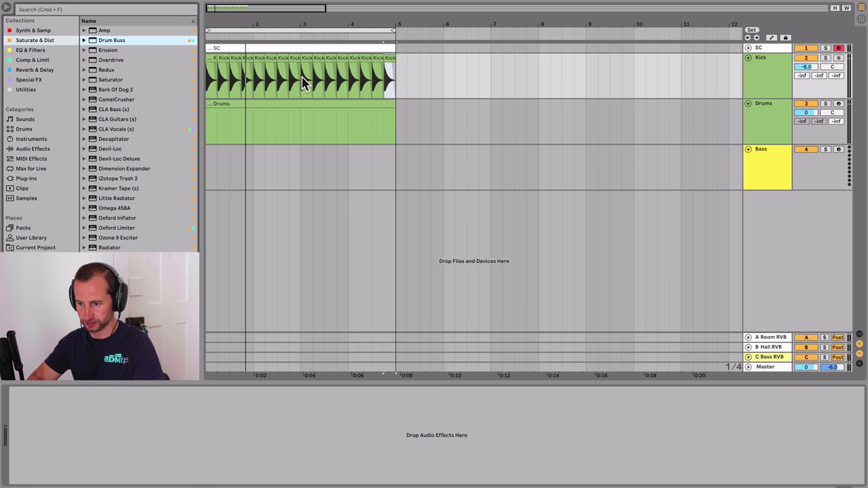
drag(301, 77, 301, 78)
- Set Drum Buss on the Kick track to 71 % Drive and 55 % Dry/Wet while playing the kick
drag(137, 475, 138, 487)
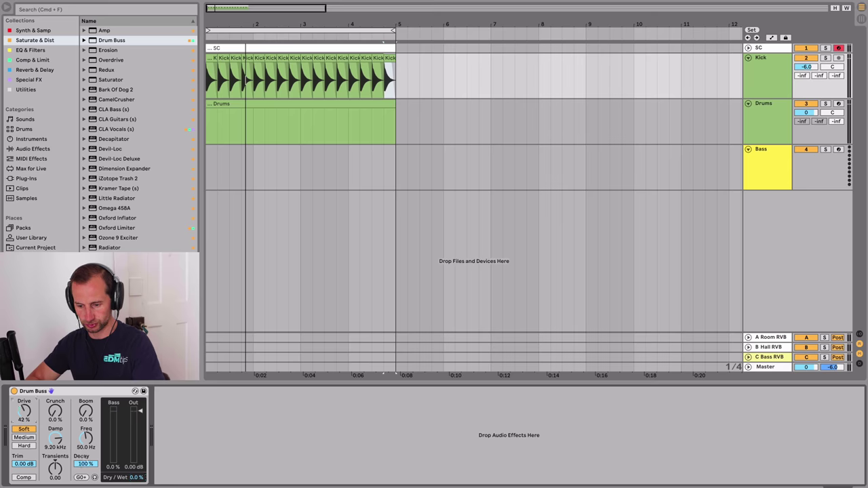
key(space)
drag(136, 478, 143, 437)
key(space)
- Add EQ Eight after Drum Buss on the Kick track and raise its band 1 low-cut frequency to 177 Hz
click(32, 50)
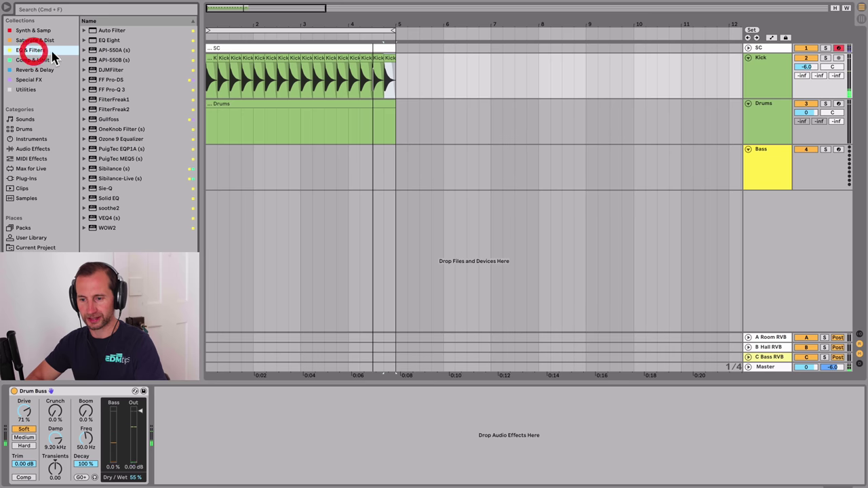
drag(105, 40, 246, 430)
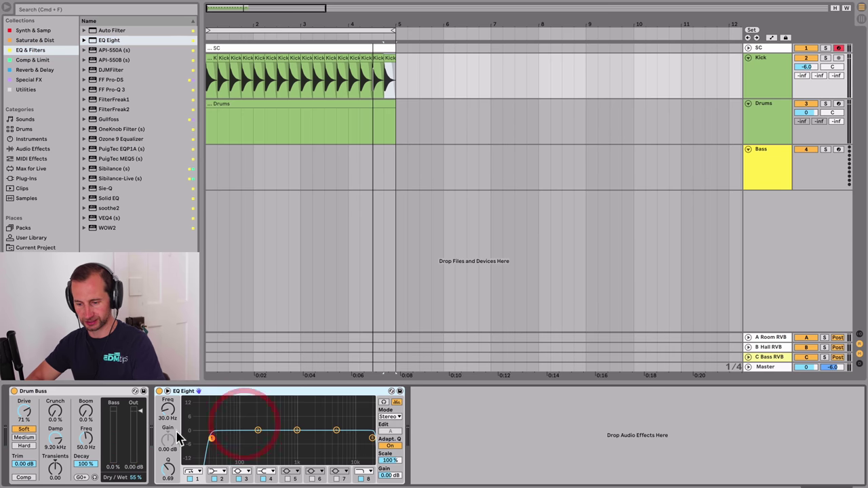
key(space)
drag(169, 427, 172, 417)
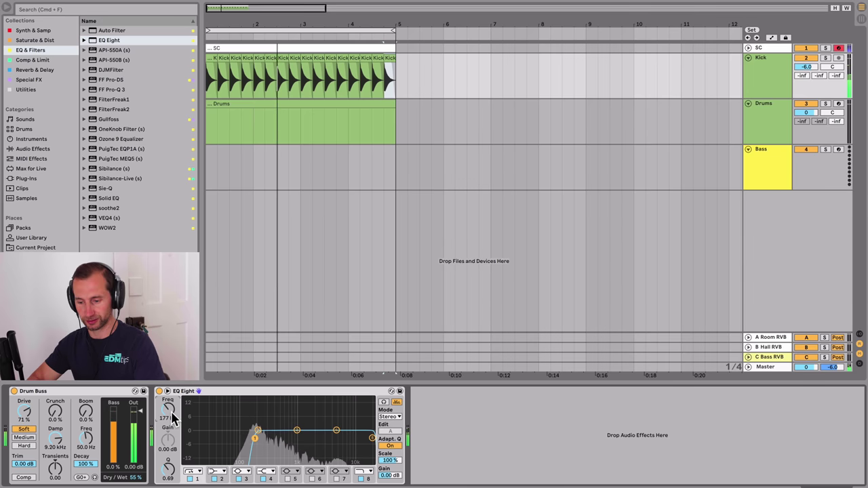
- Save the Live Set in the Sessions folder as "Bibi Blacksheep Have you any tunes"
key(super+z)
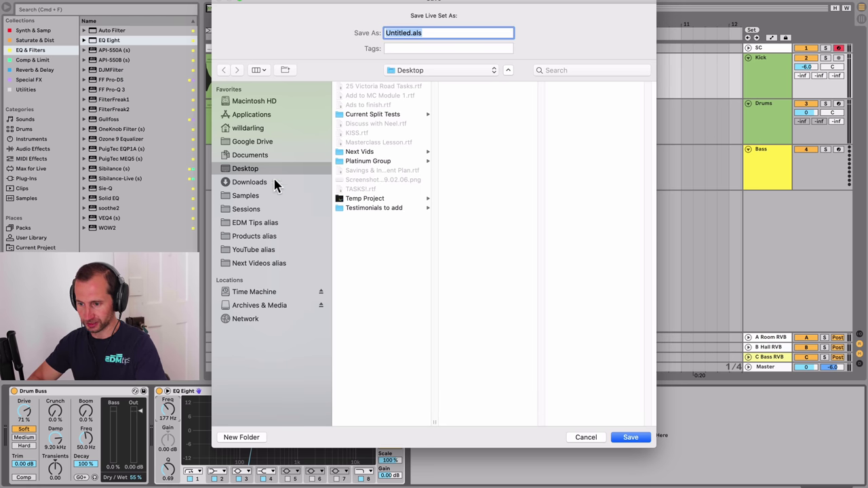
click(262, 210)
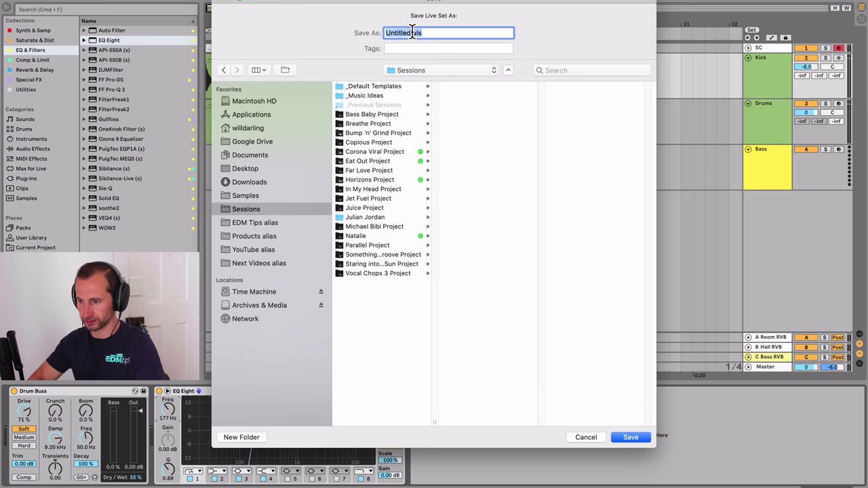
drag(411, 31, 374, 31)
text(Bibi Blacksheep Have you)
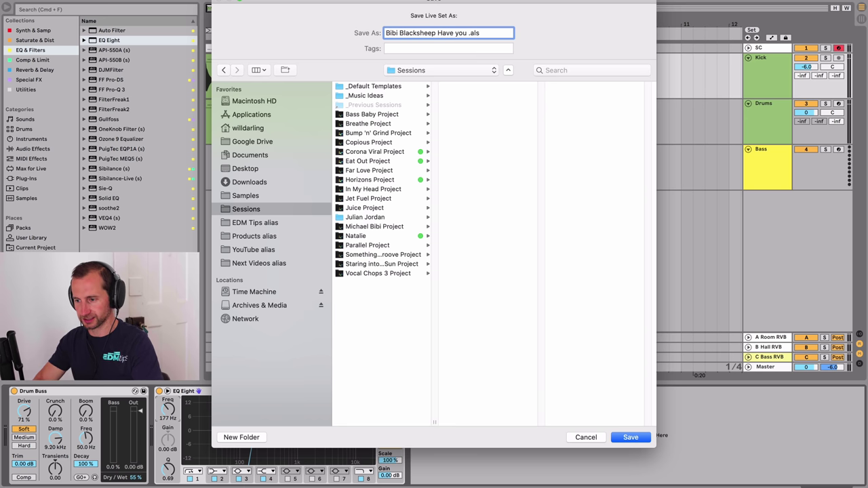
text(any )
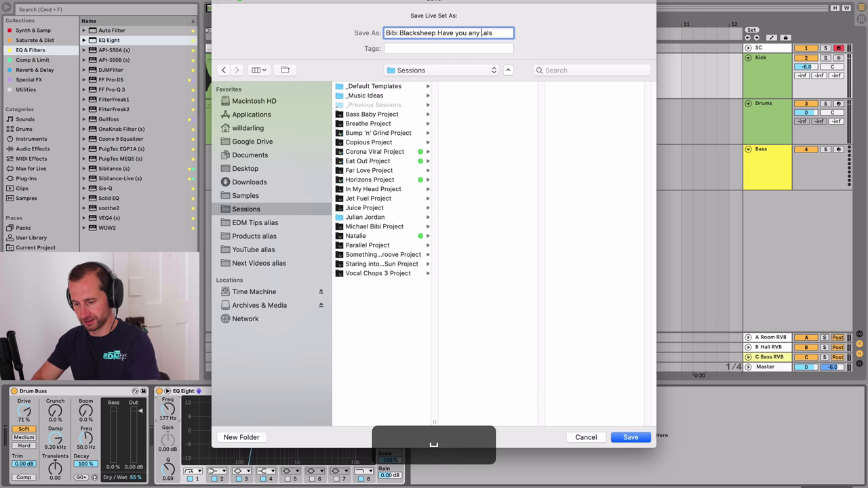
text(tunes)
key(Return)
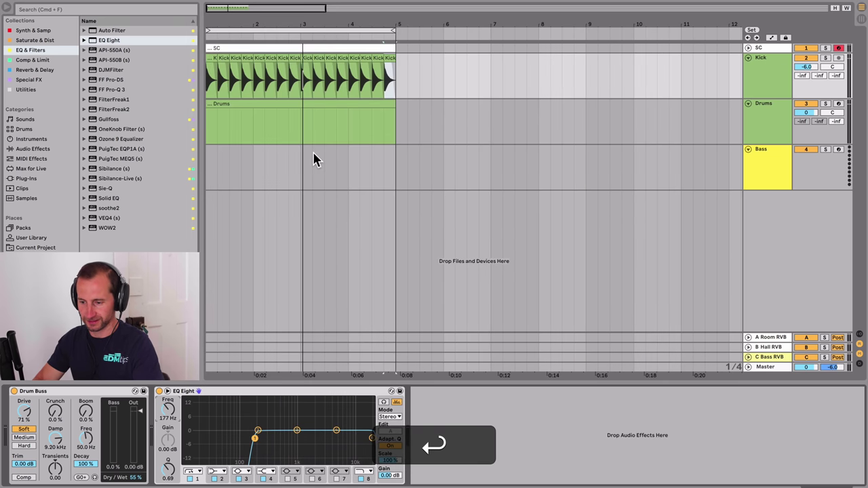
- Search the samples for 909 and load Kick-909.aif onto pad C1 of the Drums track's rack
click(201, 134)
click(752, 110)
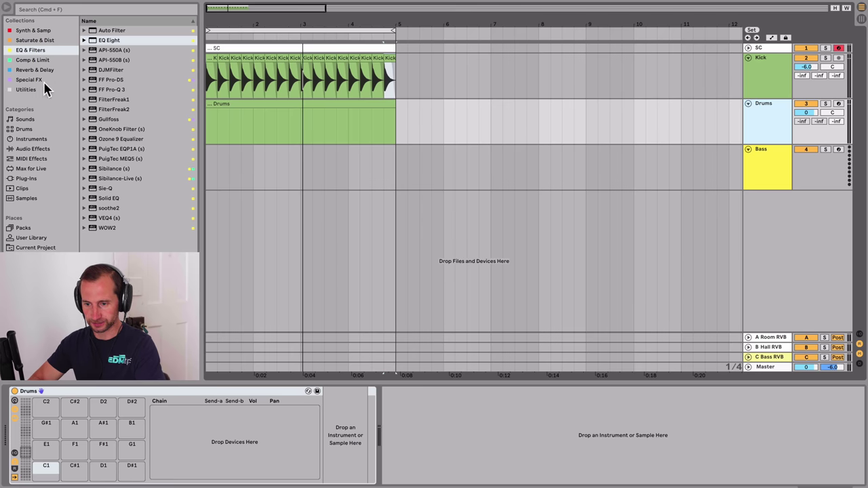
click(29, 197)
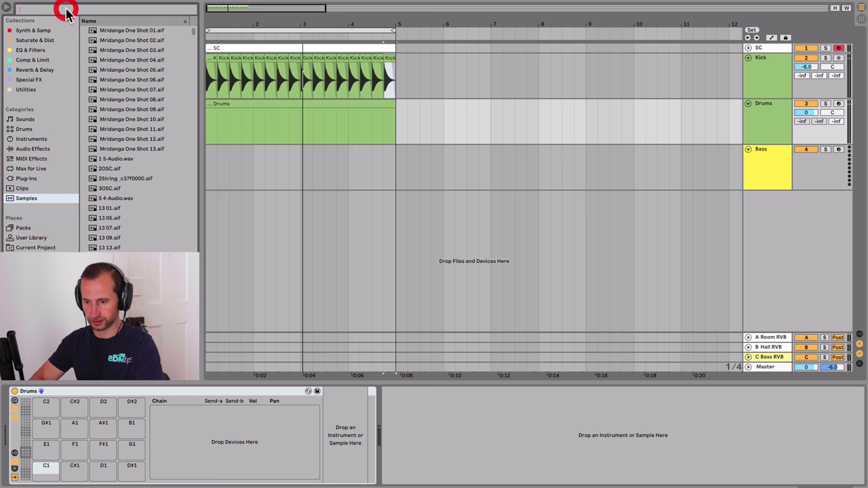
text(909)
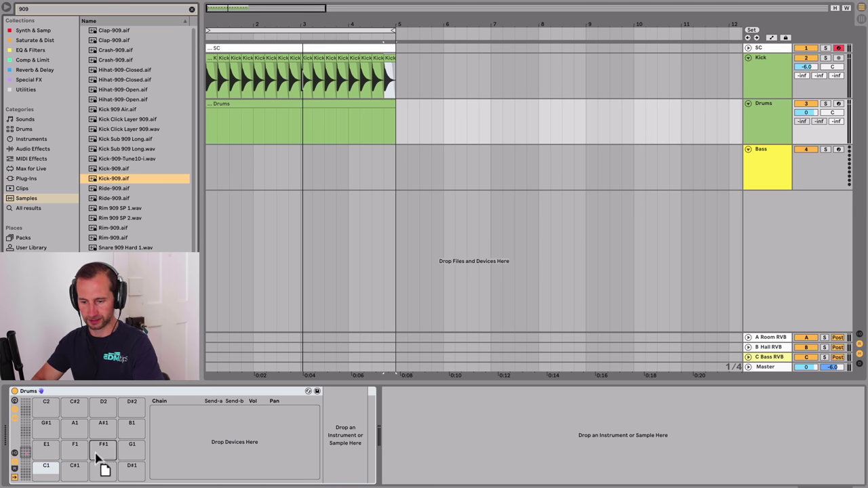
drag(51, 469, 49, 468)
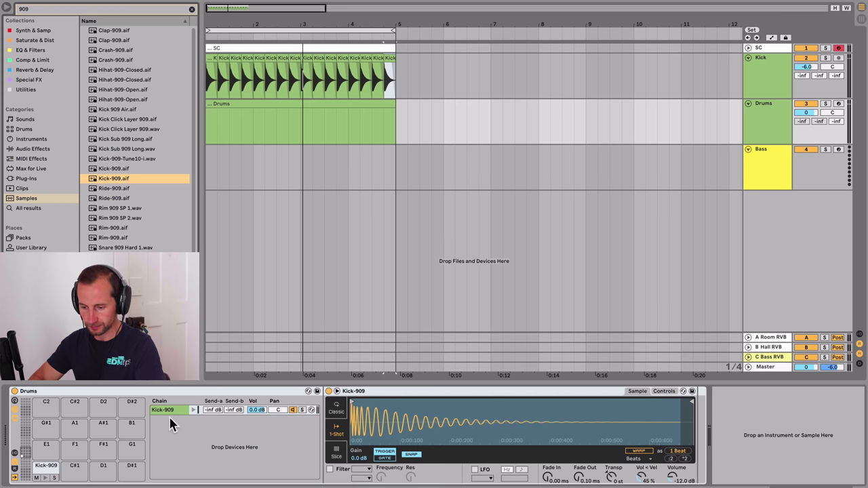
- Transpose the pad's kick +12 st and switch it to Classic mode with 1 voice, -41 dB sustain and 1.25 s release
click(193, 411)
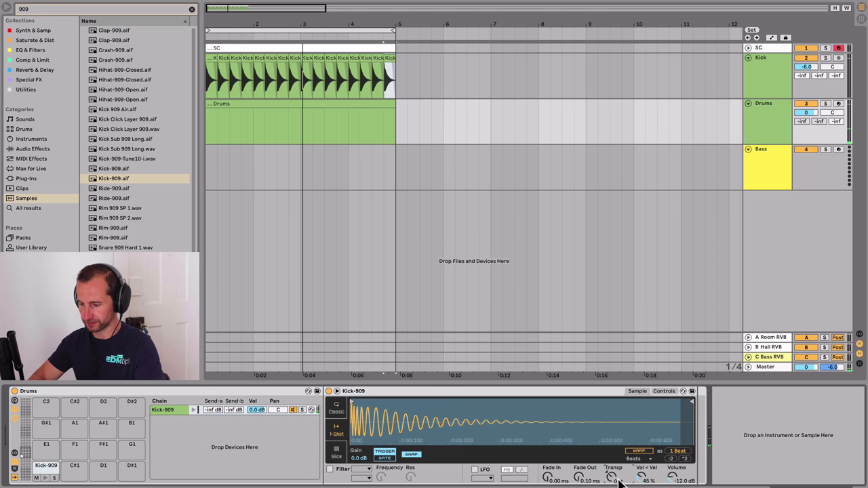
text(12)
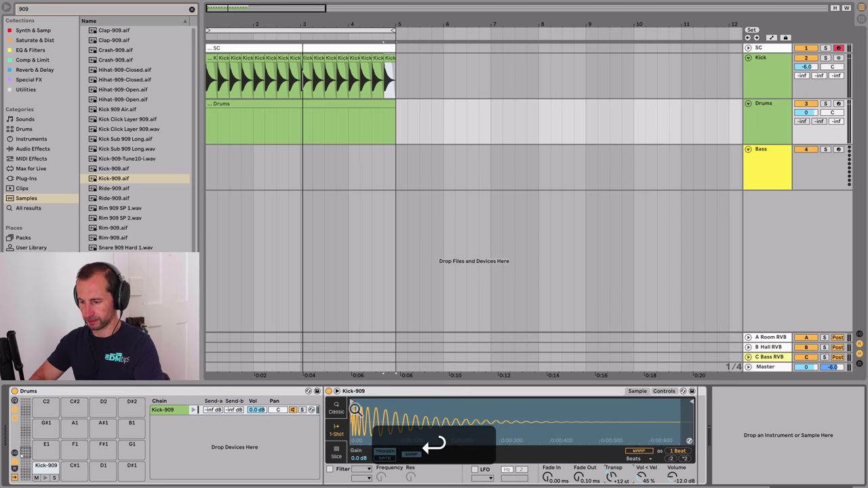
click(336, 408)
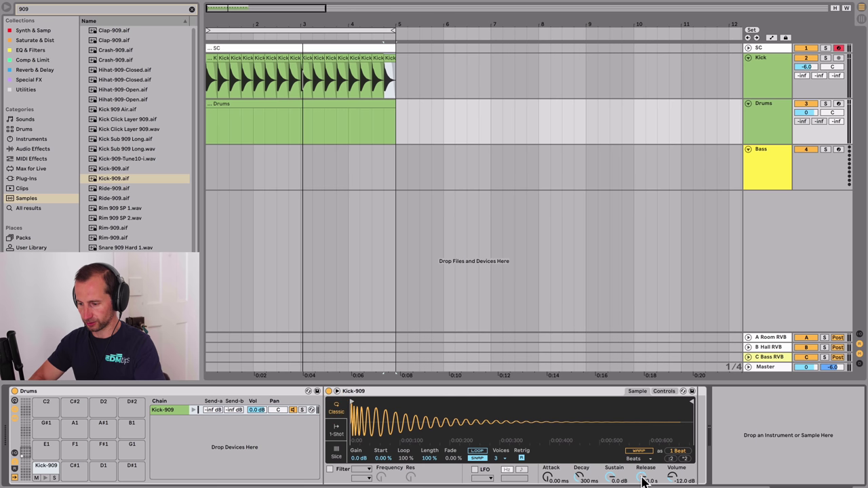
click(502, 459)
click(501, 341)
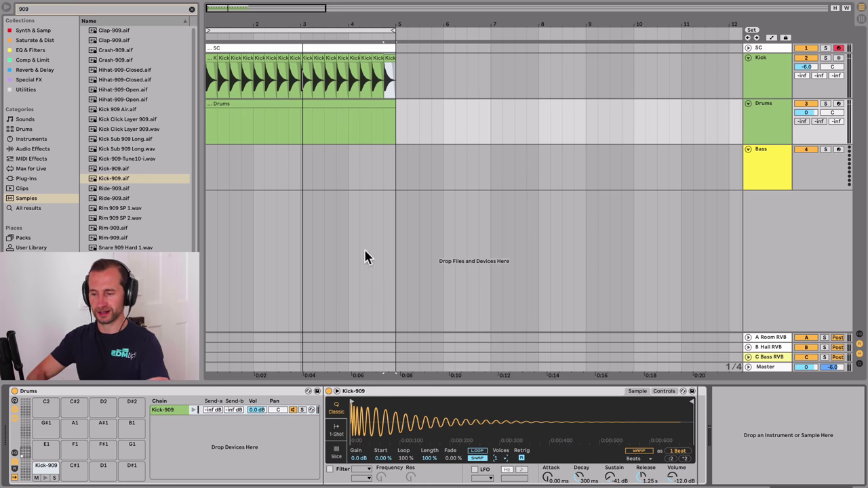
- Open the Drums clip, add a Kick-909 note on the second sixteenth of beat 1 and play it
double_click(210, 105)
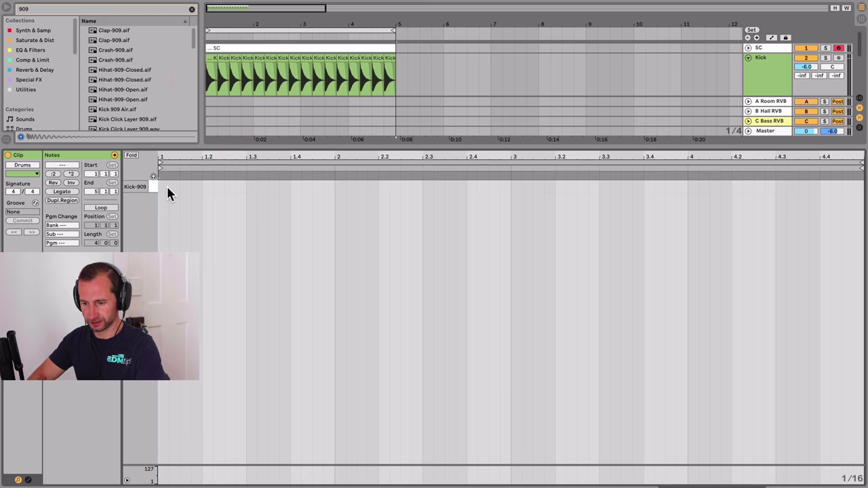
double_click(174, 188)
key(space)
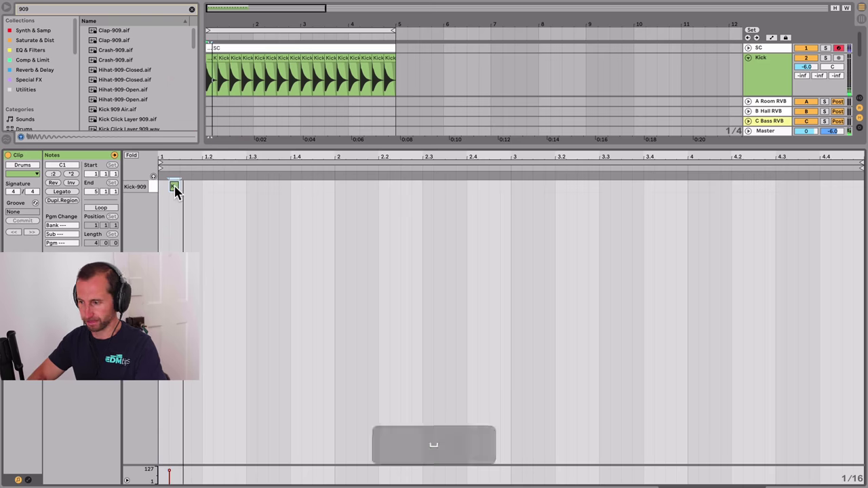
click(171, 188)
- Switch off EQ Eight on the Kick track and return to the Drums track
click(762, 75)
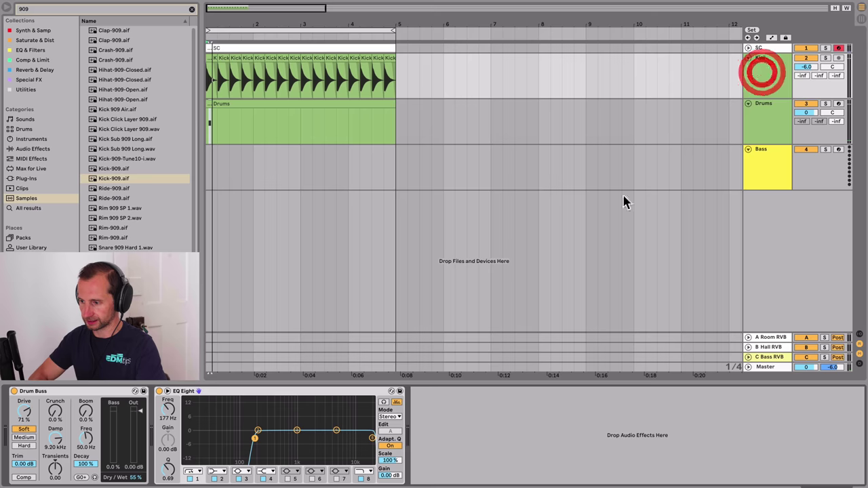
click(159, 391)
click(737, 124)
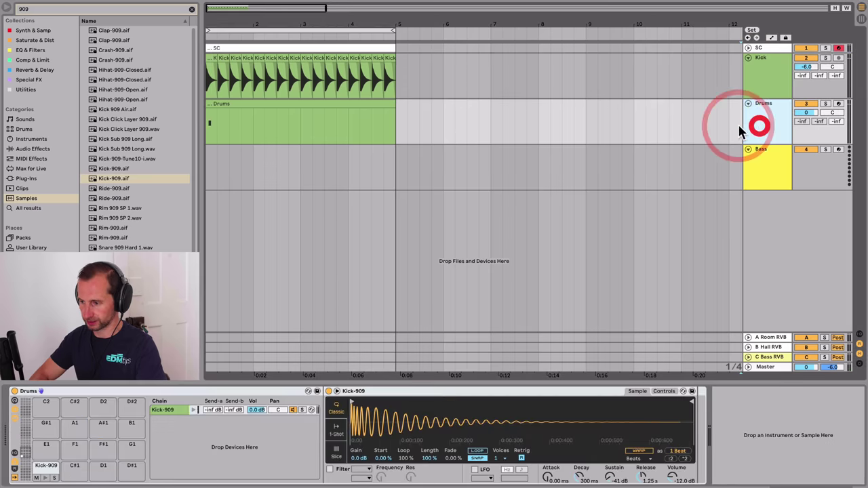
- Add a second Kick-909 note on the third sixteenth of beat 1 in the Drums clip and listen to the pattern
click(235, 106)
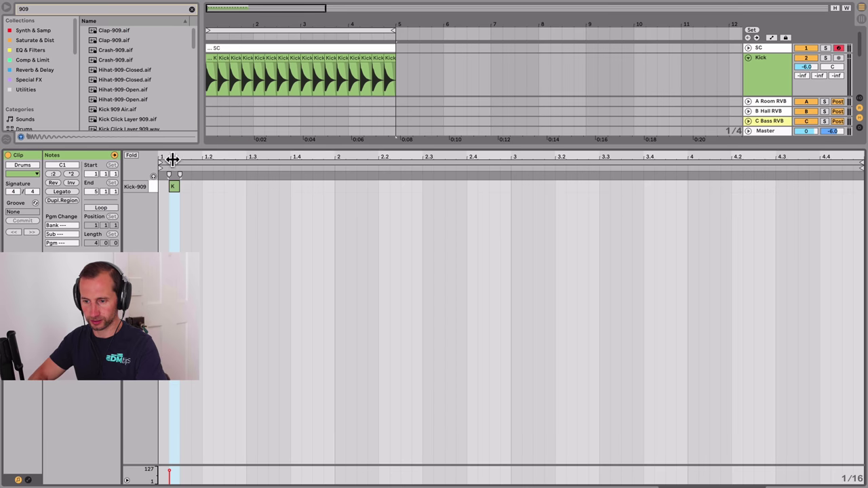
drag(172, 158, 181, 158)
key(space)
key(space)
double_click(196, 187)
drag(196, 187, 264, 187)
key(space)
- Add a Kick-909 note in beat 2 of bar 1 and move it onto that beat's third sixteenth
double_click(246, 186)
key(super+2)
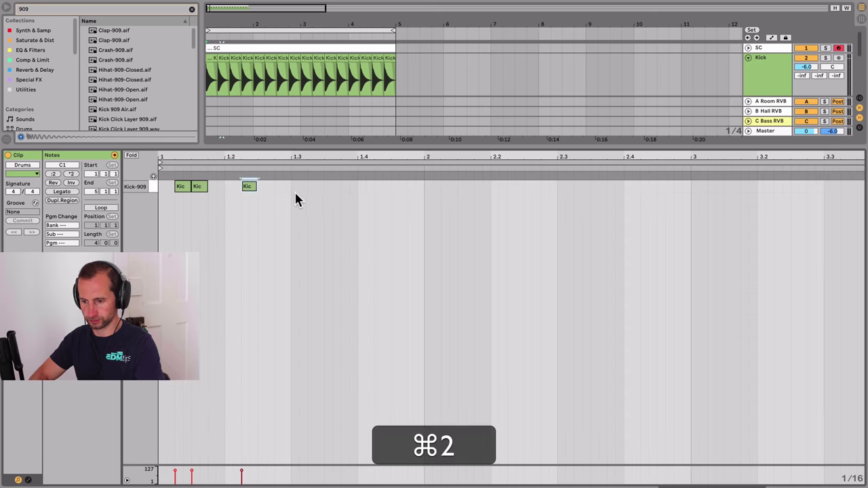
key(space)
key(space)
click(250, 188)
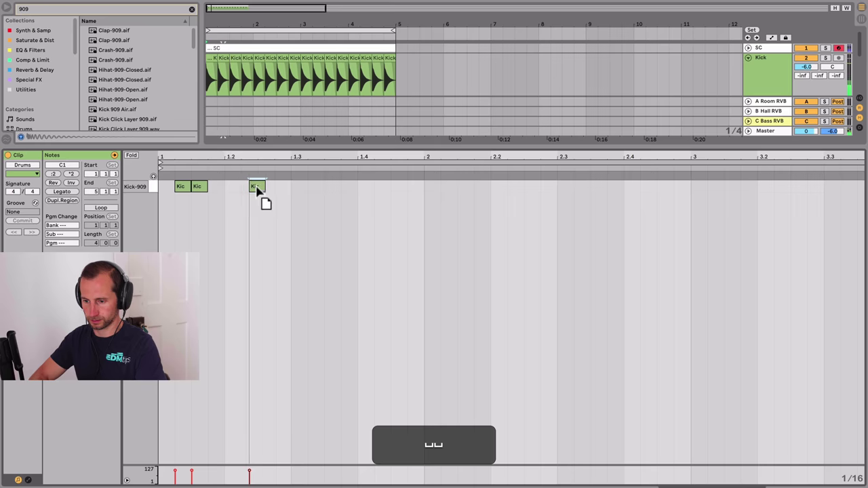
drag(257, 186, 261, 186)
- Add Kick-909 notes on the second, third and fourth sixteenths of beat 3 in bar 1
key(space)
double_click(333, 185)
double_click(310, 186)
double_click(349, 186)
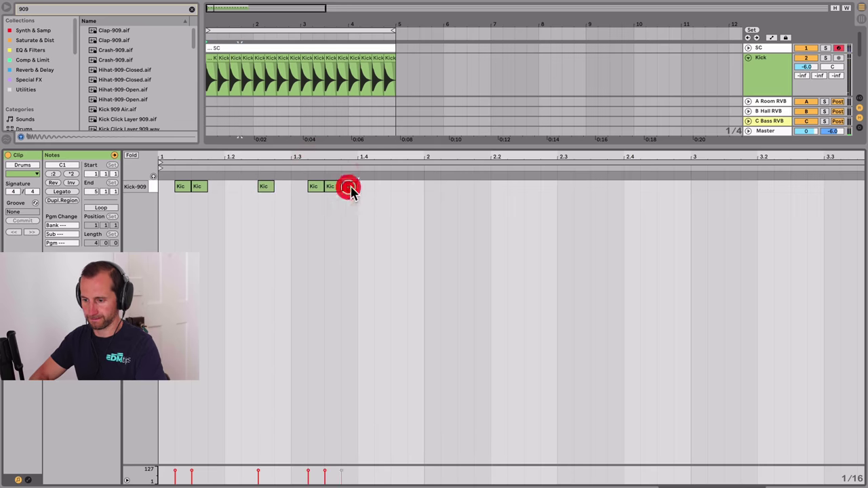
- Add a Kick-909 note on the third sixteenth of beat 4 in bar 1 and listen to the pattern
double_click(398, 187)
key(space)
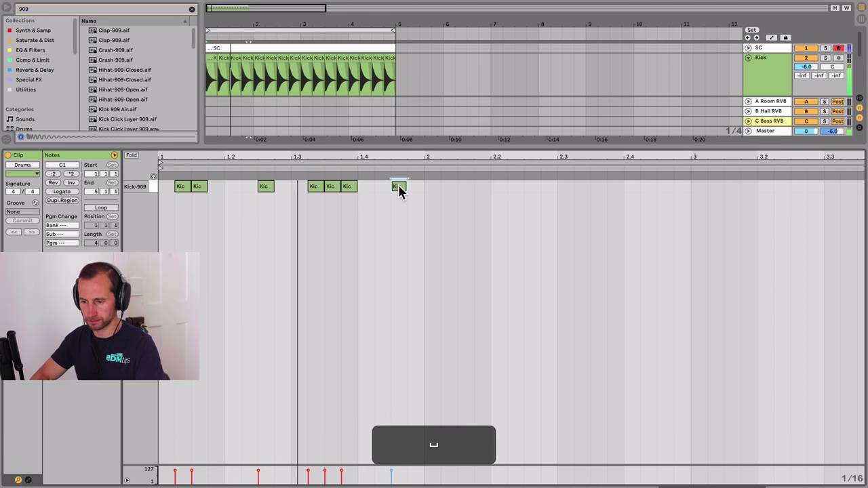
key(space)
key(shift+Tab)
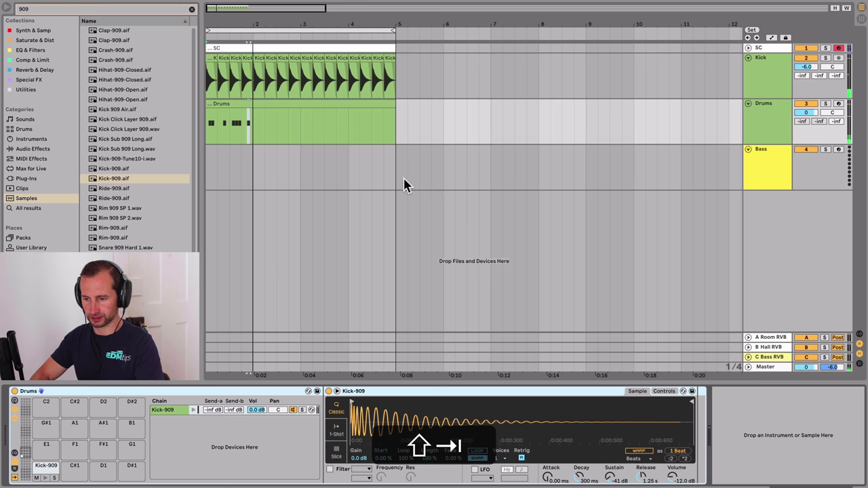
- Repeat the first bar of the Drums clip until it fills four bars and consolidate the copies into one clip
click(209, 123)
key(super+d)
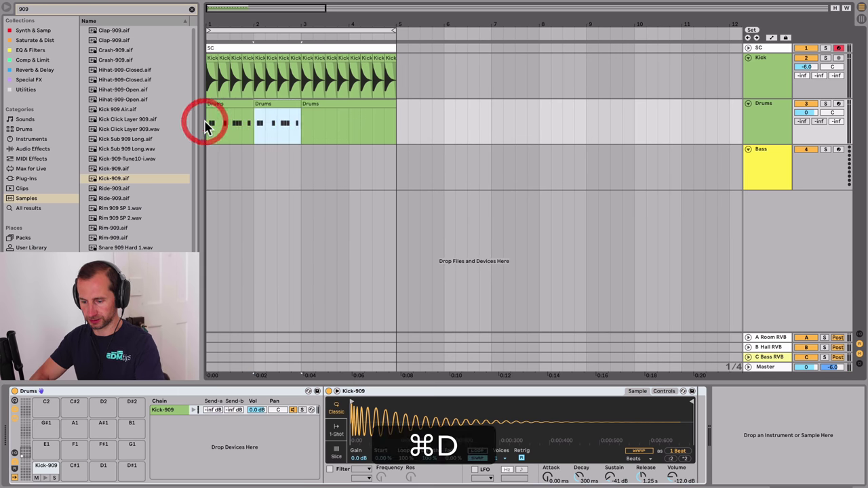
key(super+d)
shift+click(227, 106)
key(super+j)
- Add an Overdrive from the Saturate & Dist collection after the Kick-909 sampler and set its Dry/Wet to 39%
click(220, 460)
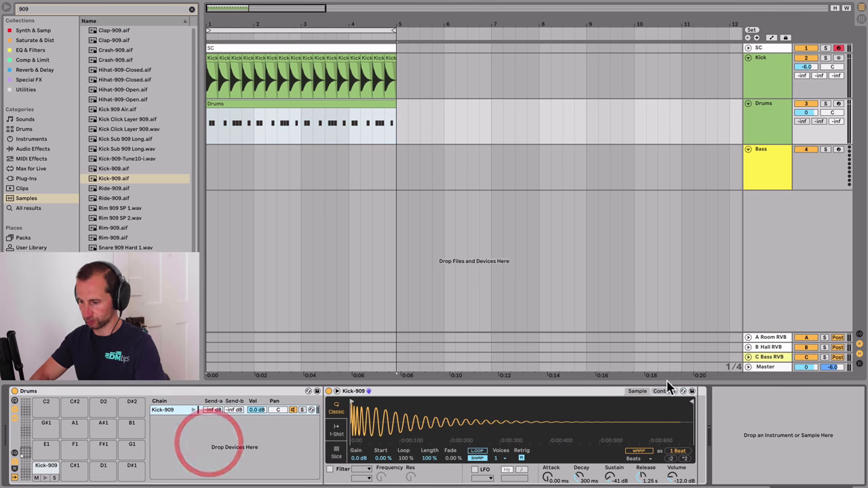
click(32, 40)
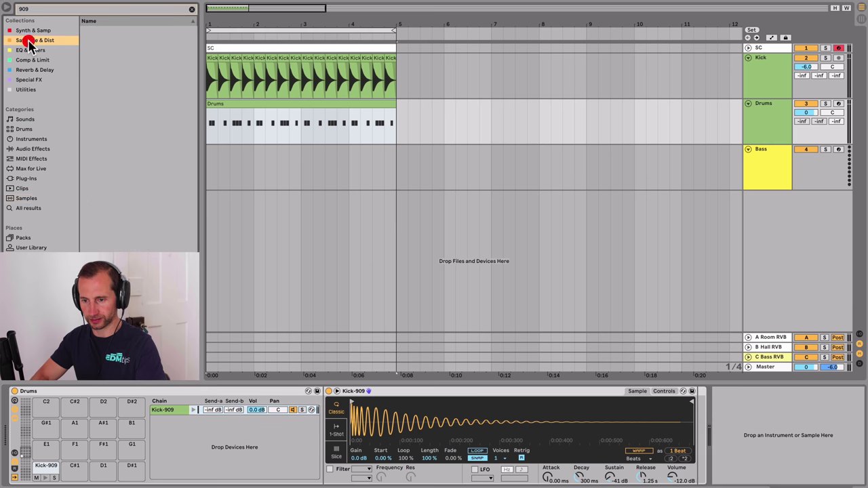
click(192, 10)
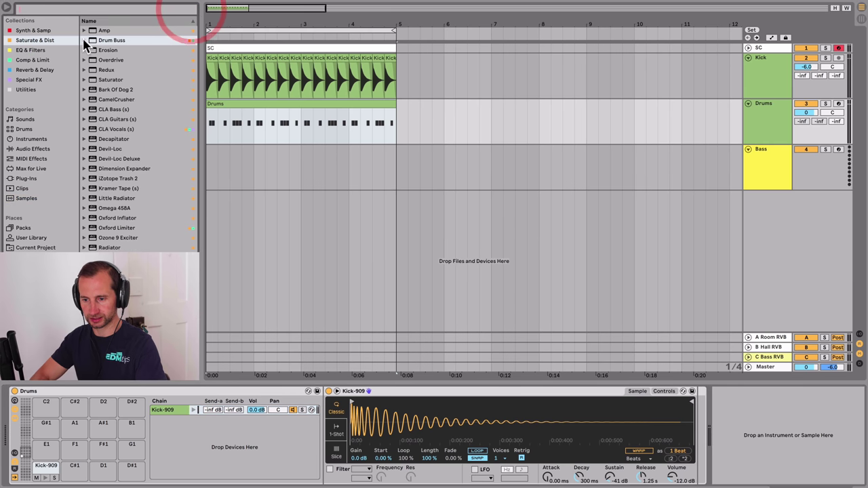
click(109, 60)
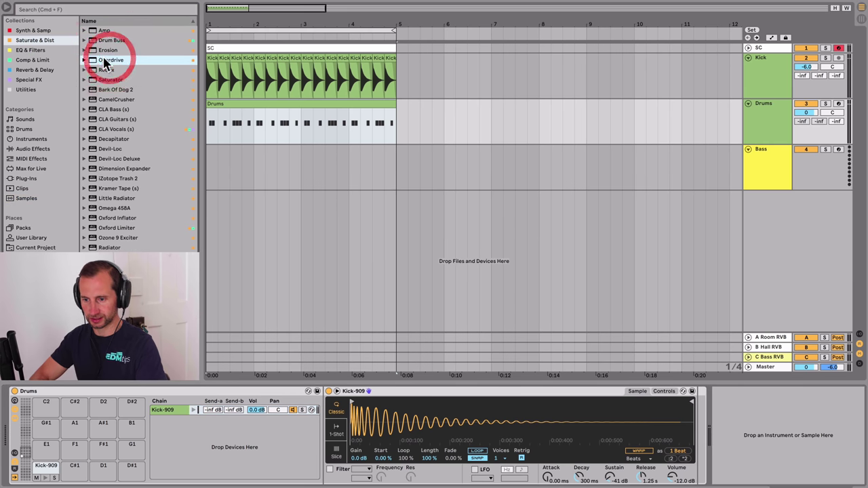
drag(99, 62, 697, 401)
key(space)
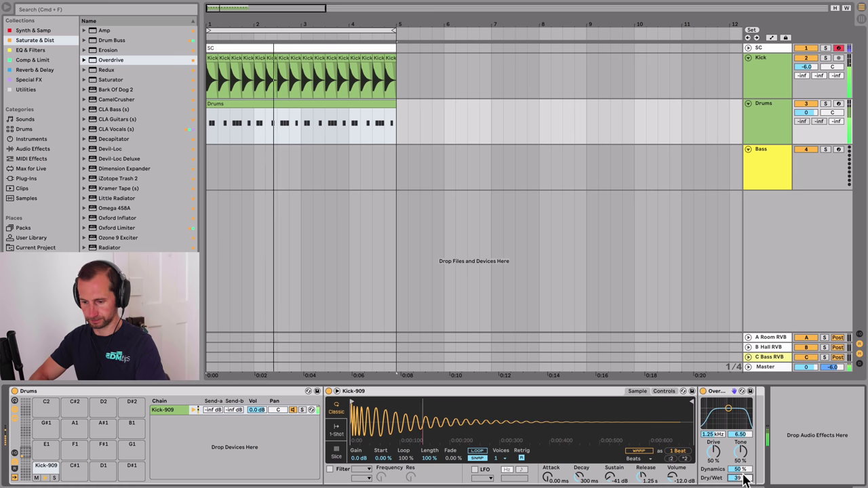
key(space)
- Set the Kick-909 chain volume to -6.5 dB while listening to the pattern
drag(256, 409, 257, 427)
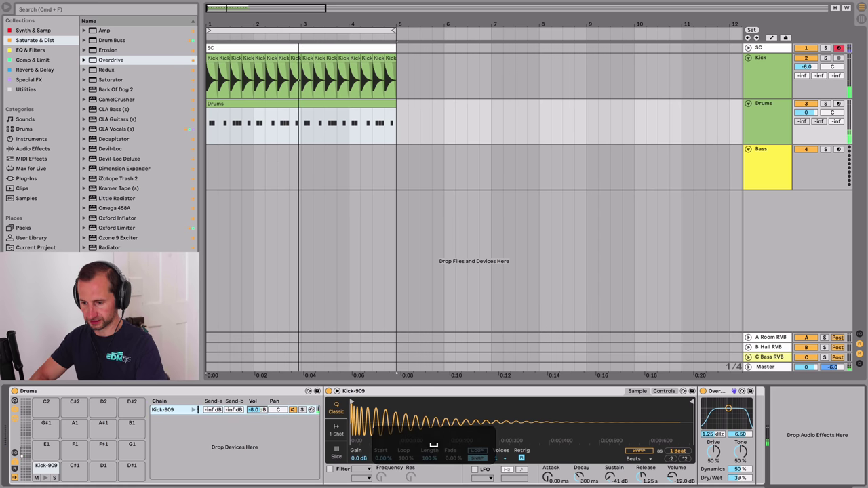
key(space)
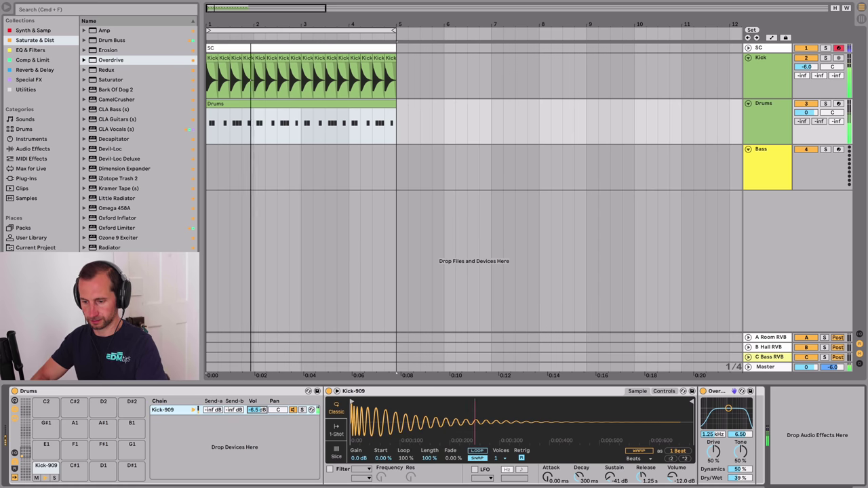
key(space)
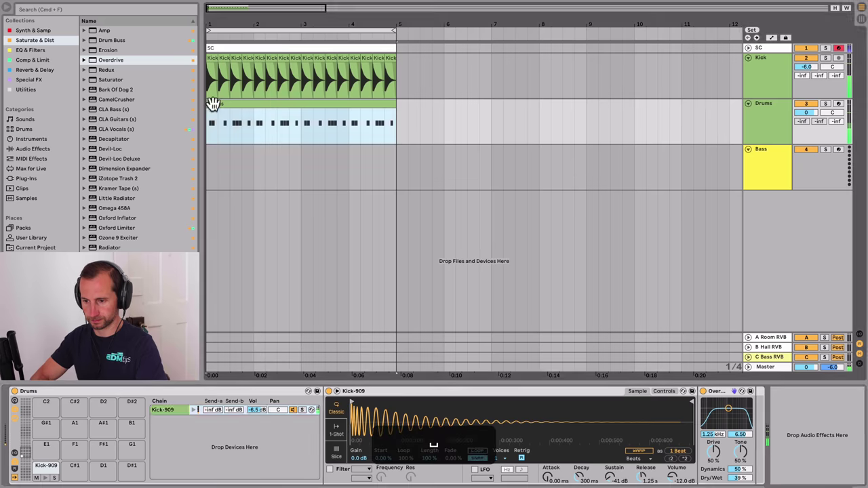
- Delete the Kick-909 notes on the second sixteenth of beat 1 in bars 1 and 3 of the Drums clip
double_click(212, 98)
click(174, 183)
key(space)
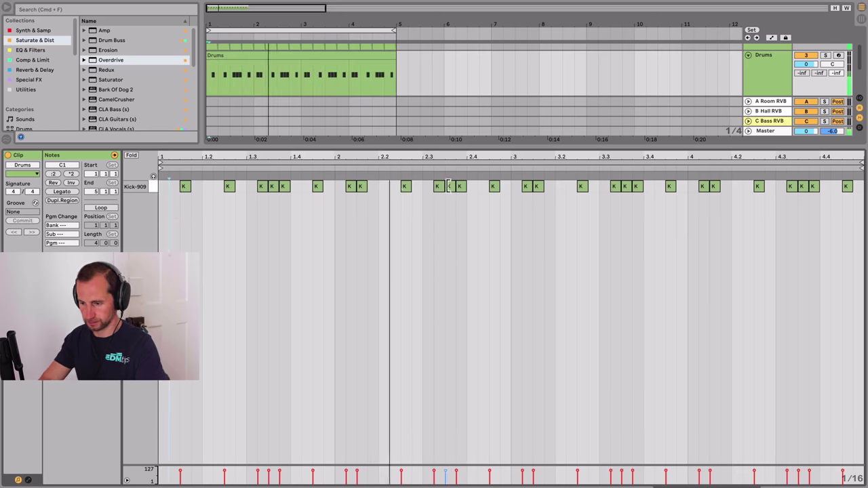
key(space)
click(526, 186)
key(BackSpace)
key(shift+Tab)
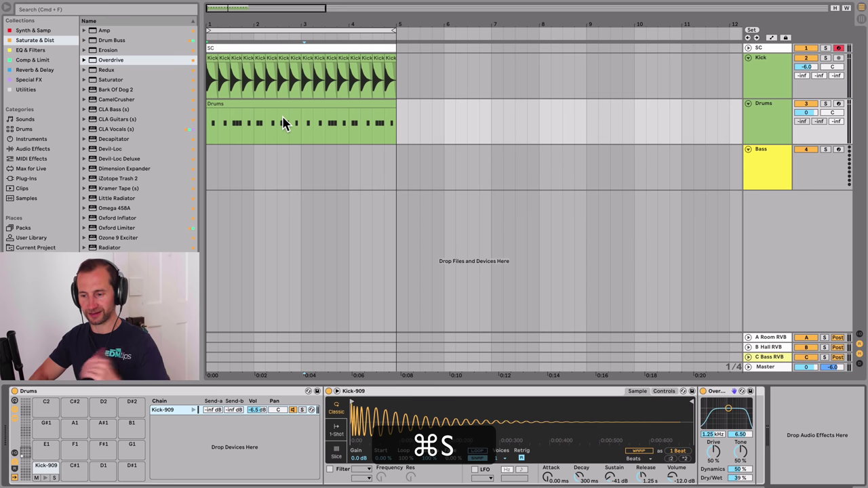
- Search the samples for 909 and add the second Clap-909.aif to the Drums rack
click(758, 115)
click(30, 10)
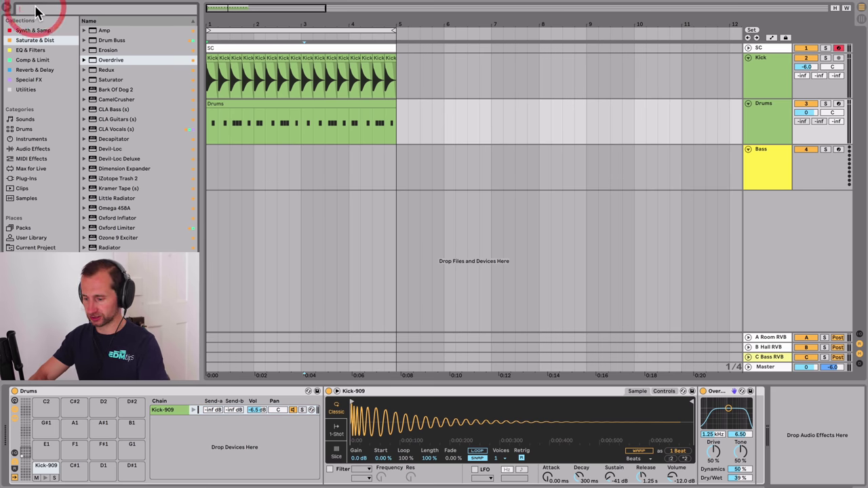
text(909)
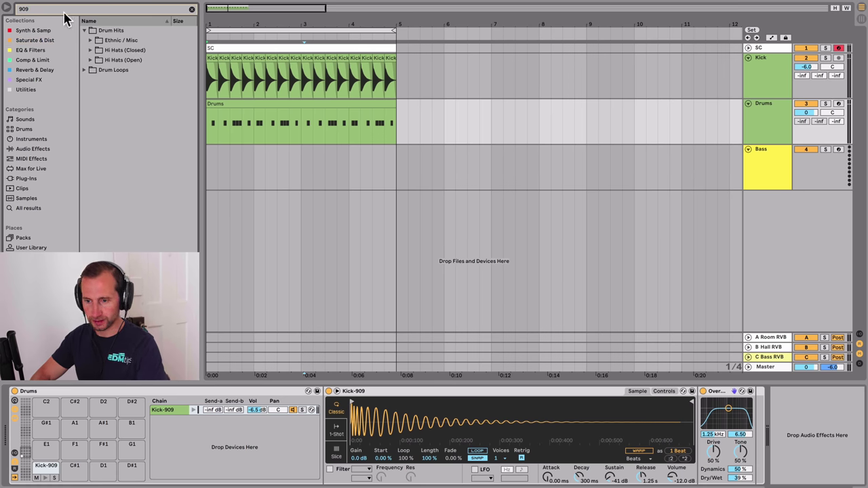
click(24, 199)
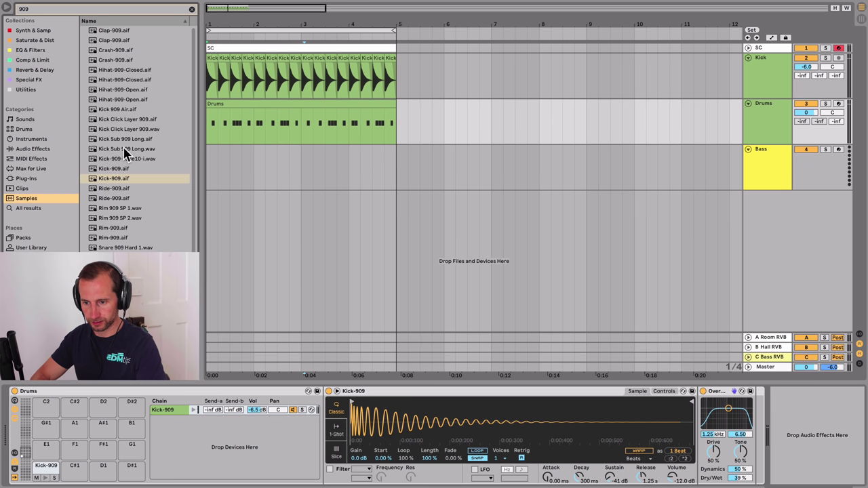
click(112, 40)
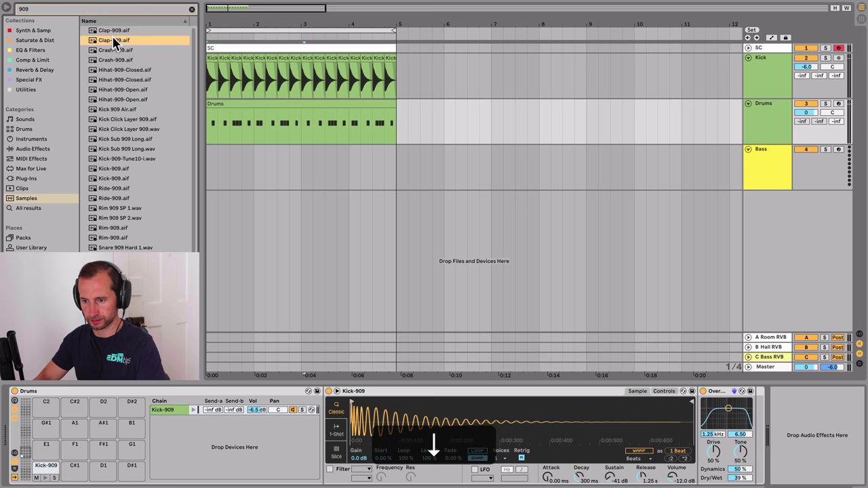
drag(173, 238, 184, 441)
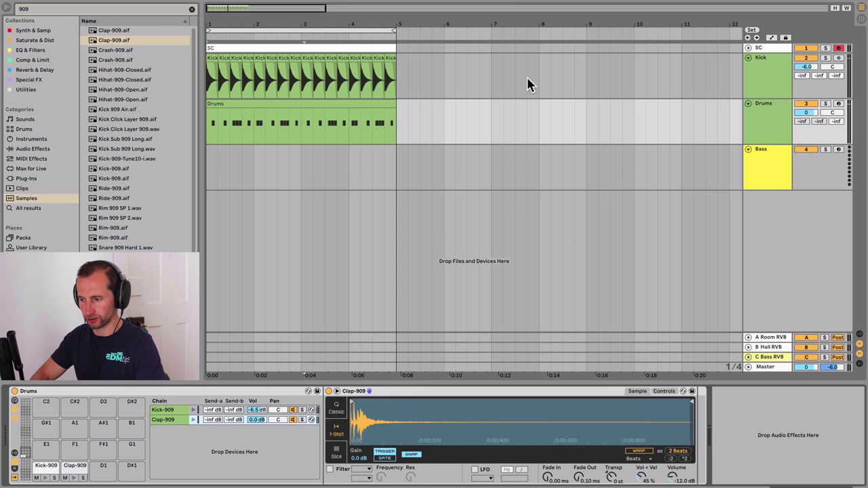
- Place Clap-909 notes on beats 2 and 4 of all four bars in the Drums clip
double_click(248, 102)
key(space)
double_click(206, 186)
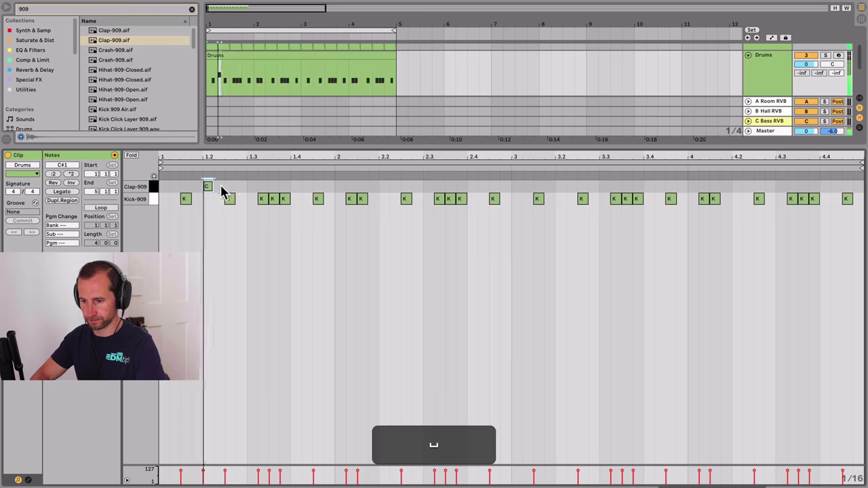
click(161, 187)
key(super+d)
key(super+d)
key(super+d)
key(super+d)
key(super+d)
key(super+d)
key(super+d)
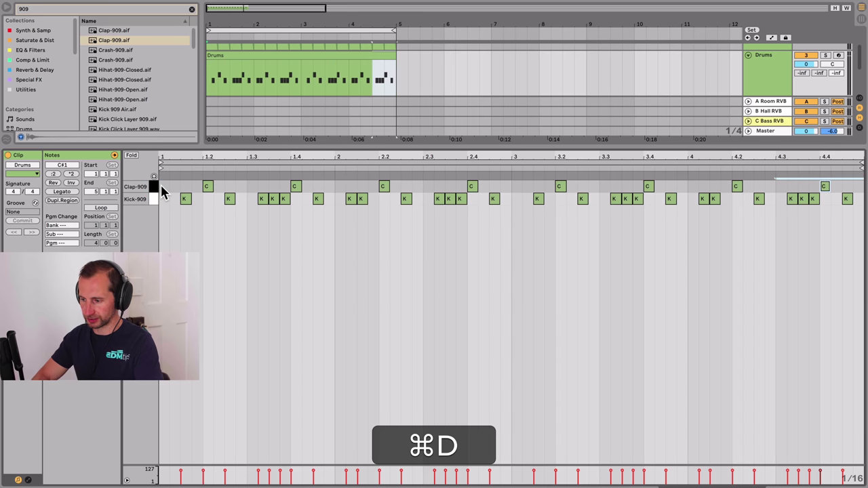
- Shorten the Clap-909 sample to about 0.4 s and switch its sampler to Classic mode with Sustain at -inf dB
key(shift+Tab)
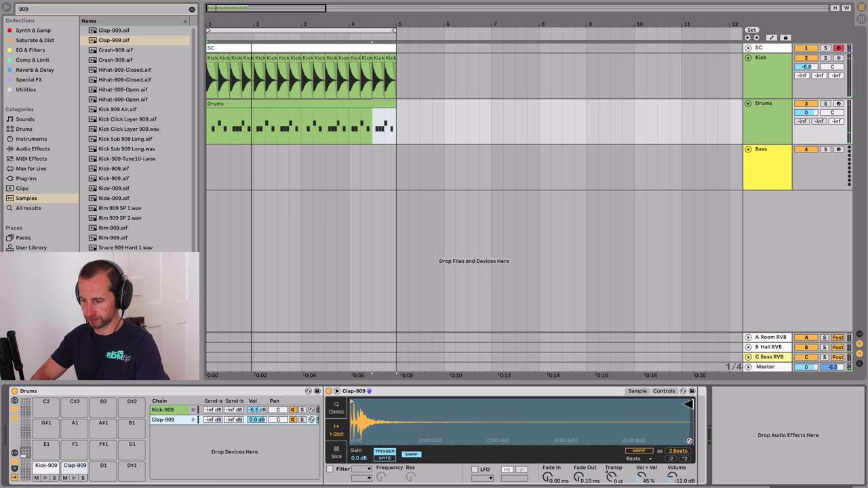
mouse_move(689, 400)
mouse_down()
mouse_move(453, 407)
mouse_move(611, 414)
mouse_move(496, 411)
mouse_up()
key(space)
click(337, 409)
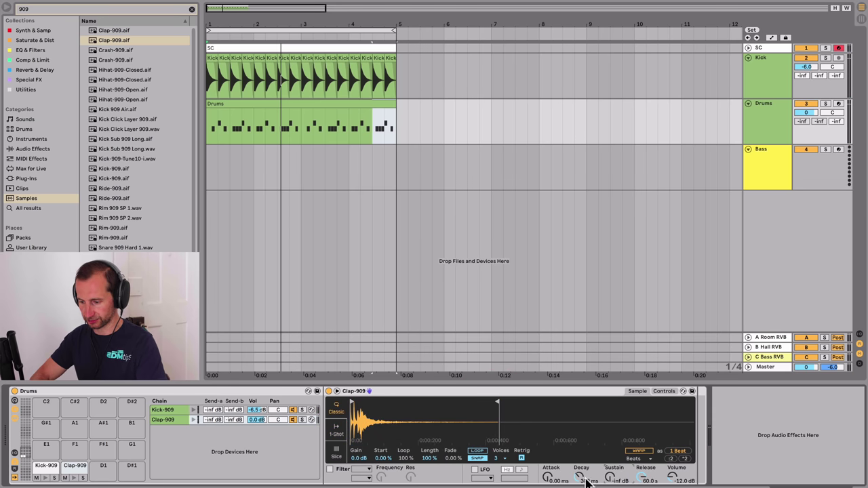
- Set the Clap-909 Decay to 990 ms and its Volume to -5.71 dB during playback
key(space)
drag(581, 477, 580, 484)
mouse_move(674, 476)
mouse_down()
mouse_move(673, 466)
mouse_move(672, 475)
mouse_up()
drag(579, 477, 578, 471)
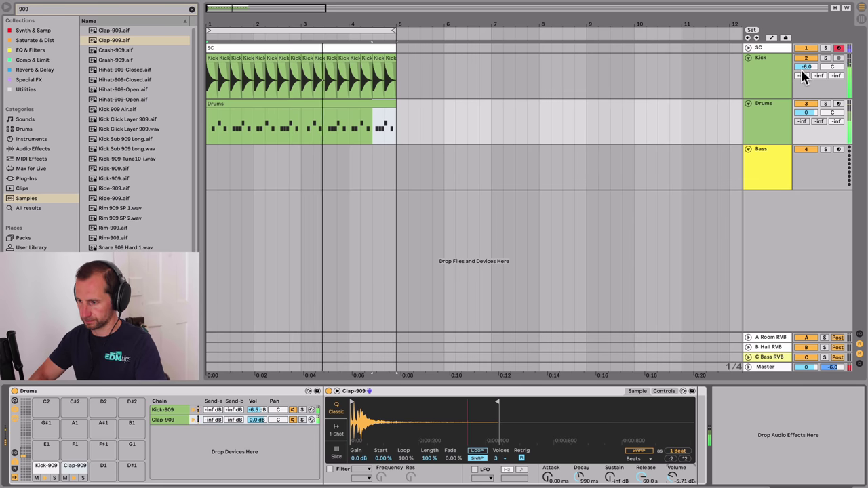
key(super+space)
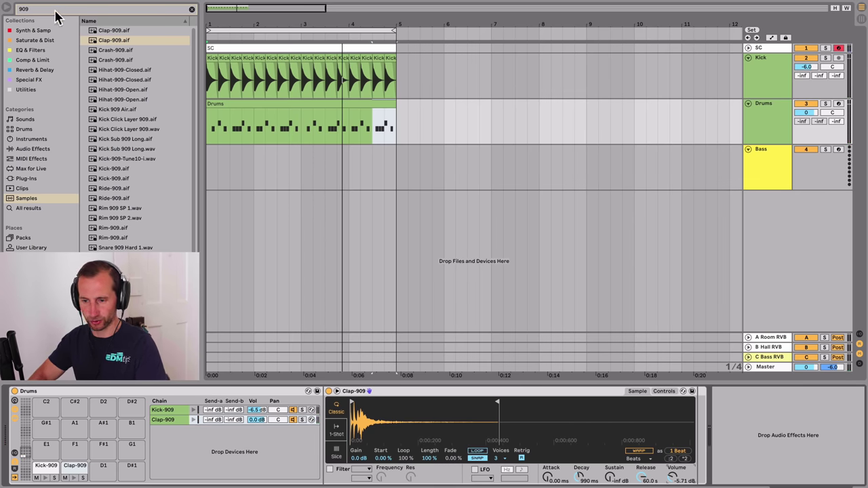
- Audition the 909 hi-hat samples and add the second Hihat-909-Closed.aif to the Drums rack
click(132, 78)
key(Up)
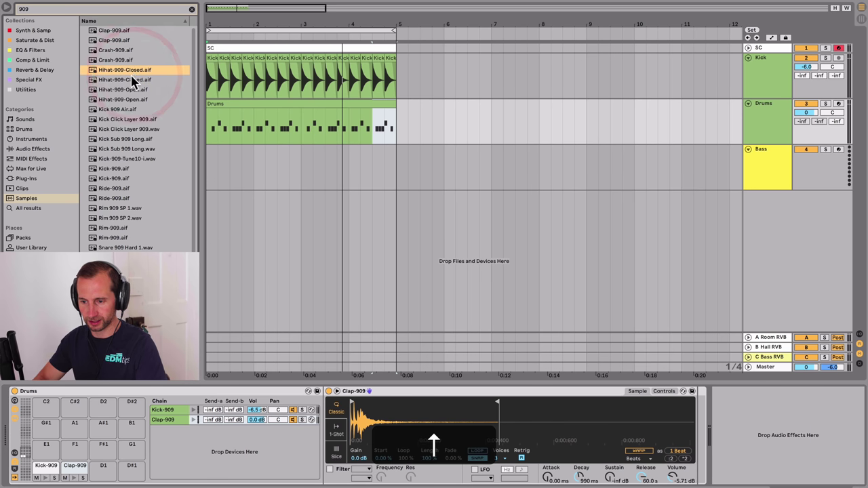
key(Down)
key(Down)
key(Up)
key(Up)
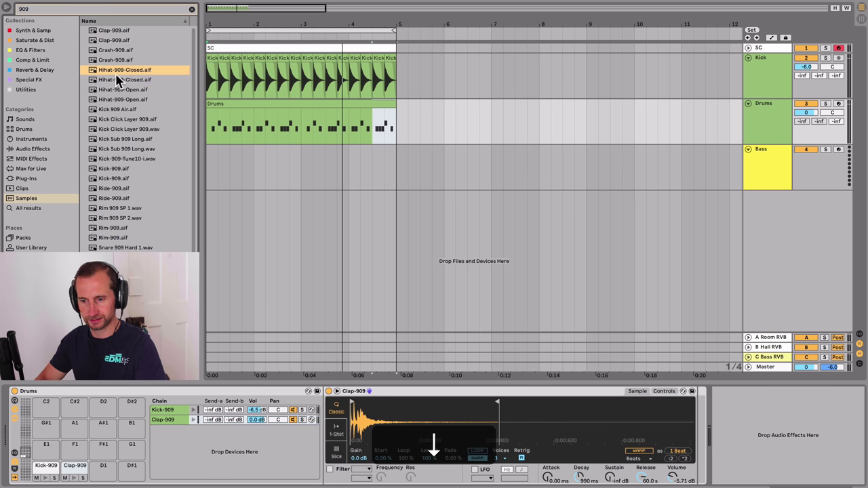
key(Down)
drag(126, 80, 171, 458)
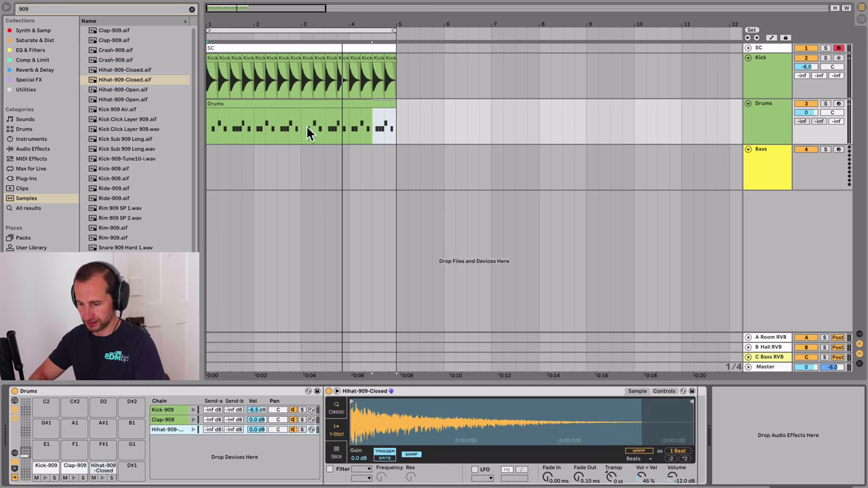
- Add Hihat-909-Closed notes on the third sixteenth of beats 1 and 2 in bar 1 and listen
double_click(231, 105)
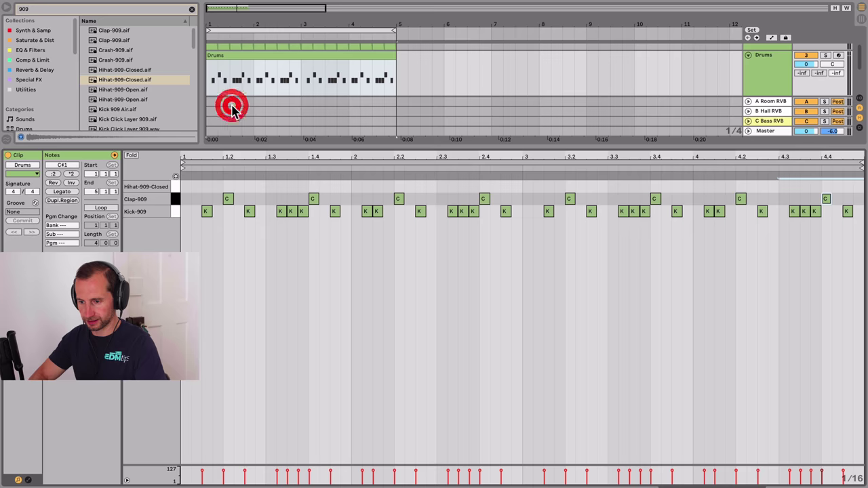
double_click(206, 186)
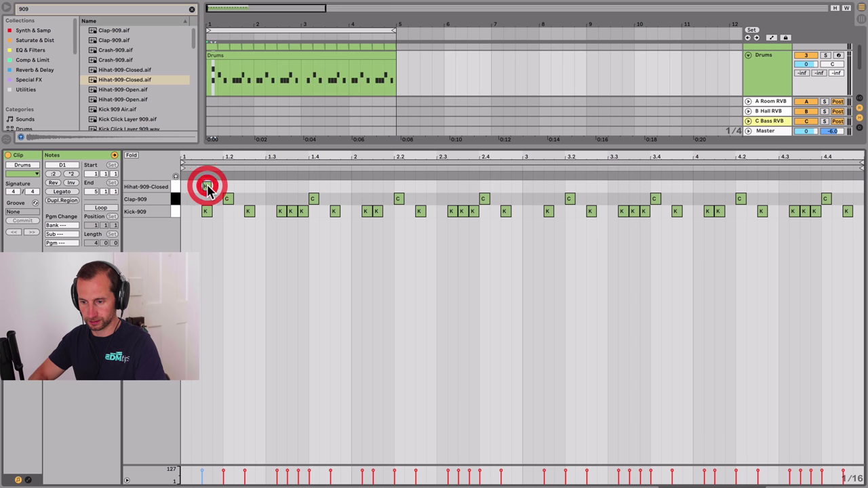
double_click(247, 182)
key(space)
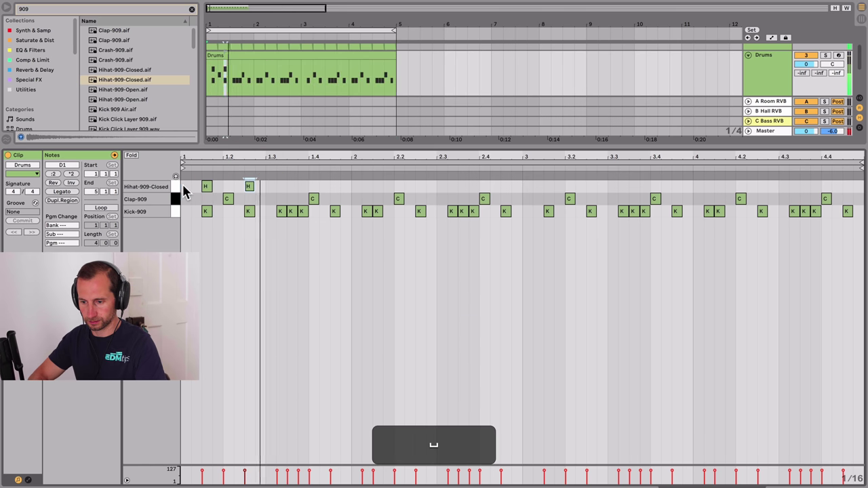
- Duplicate the off-beat closed hi-hat note onto every remaining beat through the end of bar 4
drag(214, 185, 223, 188)
key(super+d)
key(super+d)
key(super+d)
key(super+d)
key(super+d)
key(super+d)
key(super+d)
key(super+d)
key(super+d)
key(super+d)
key(super+d)
key(super+d)
key(super+d)
key(super+d)
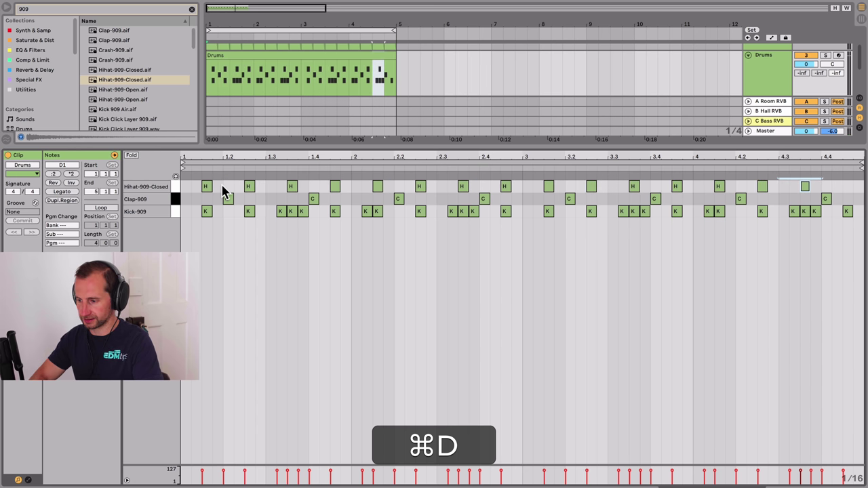
key(super+d)
- Switch the Hihat-909-Closed sampler to Classic mode with Sustain at -inf dB and set its Decay to 224 ms
key(shift+Tab)
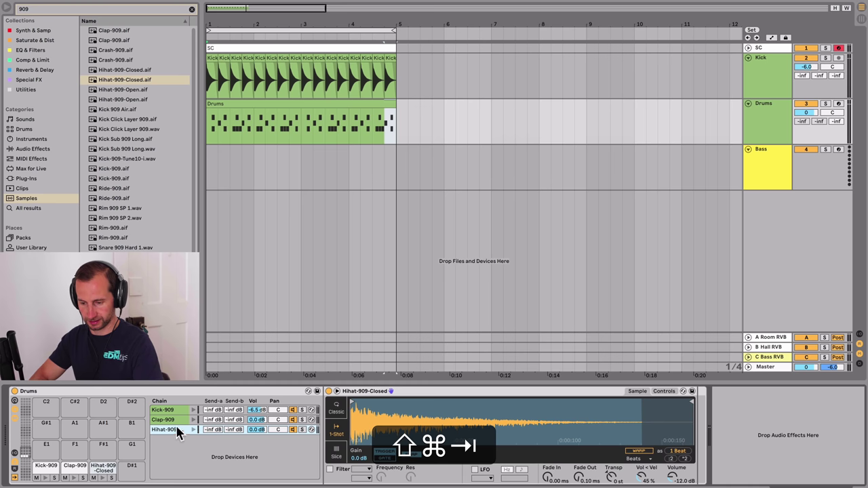
click(335, 407)
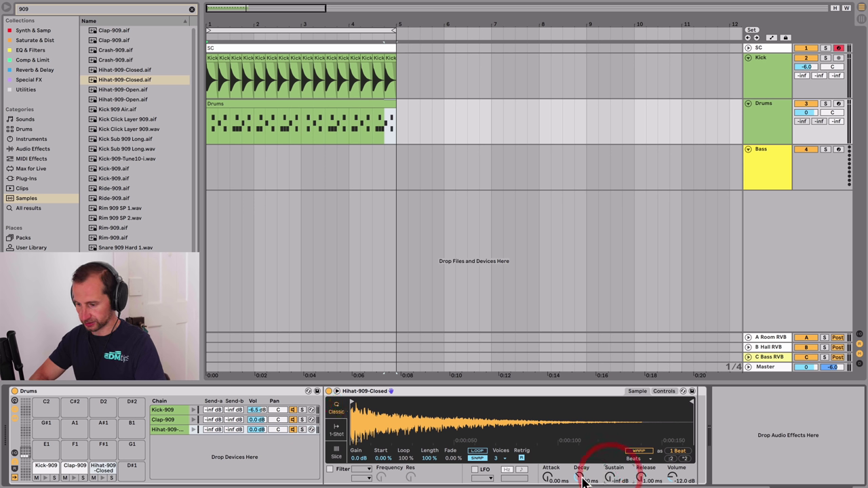
key(space)
mouse_move(578, 477)
mouse_down()
mouse_move(578, 487)
mouse_move(577, 461)
mouse_up()
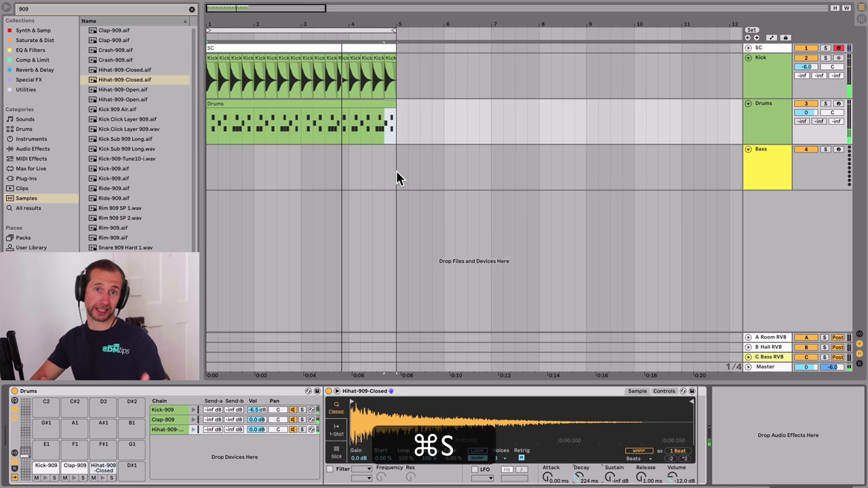
- Insert an empty four-bar MIDI clip on the Bass track across bars 1 to 4
click(763, 169)
drag(403, 156, 202, 157)
key(shift+super+m)
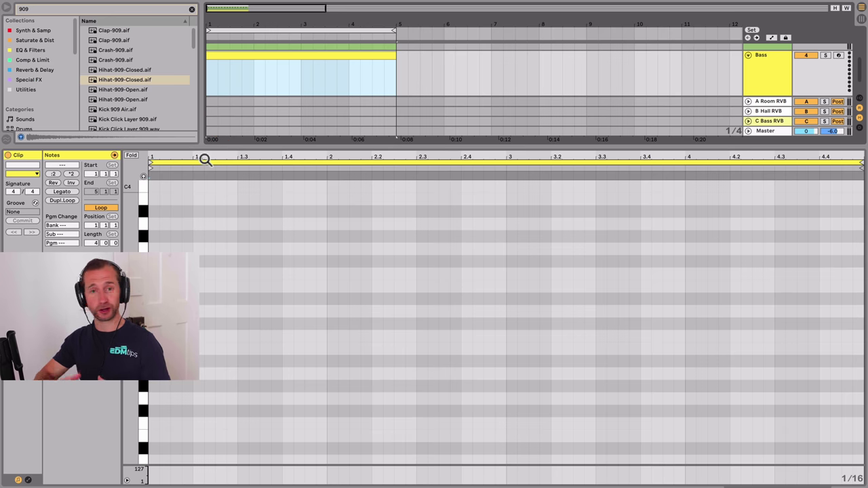
- Load the Simpler instrument from the Synth & Samp collection onto the Bass track
key(shift+Tab)
click(775, 169)
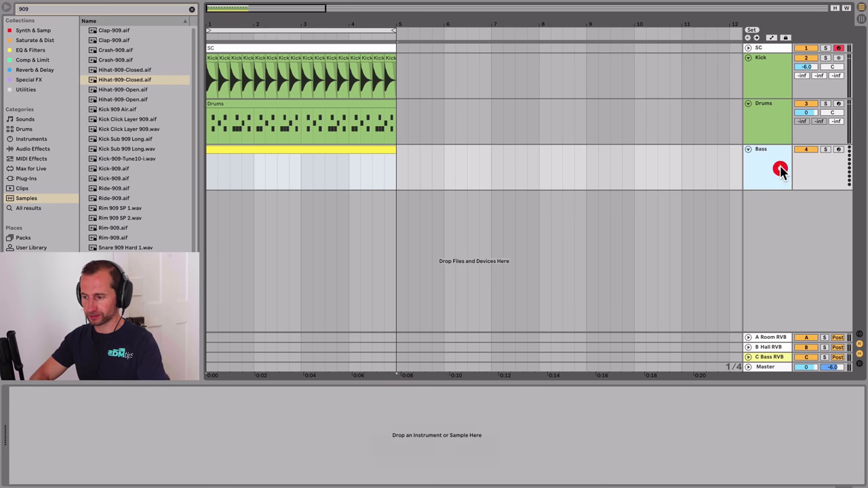
click(769, 110)
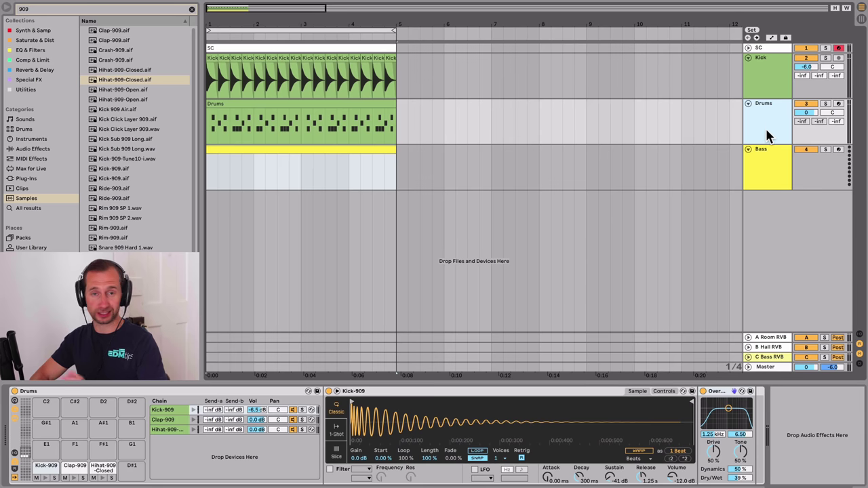
click(767, 153)
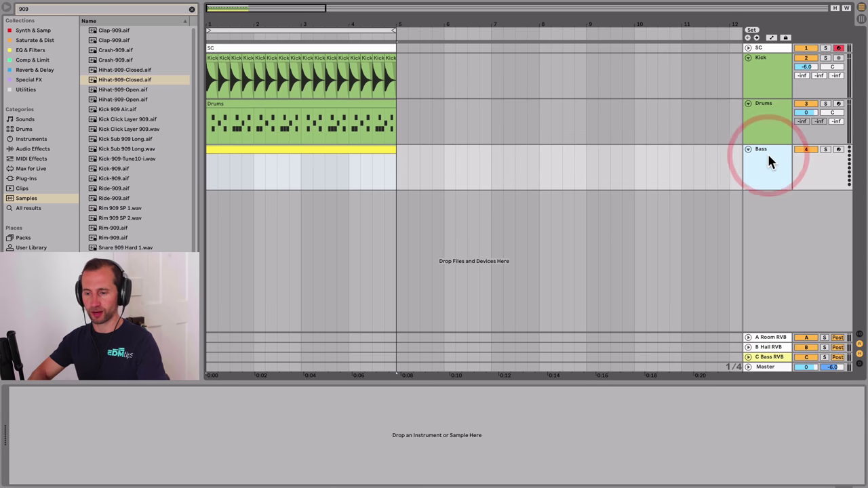
click(35, 40)
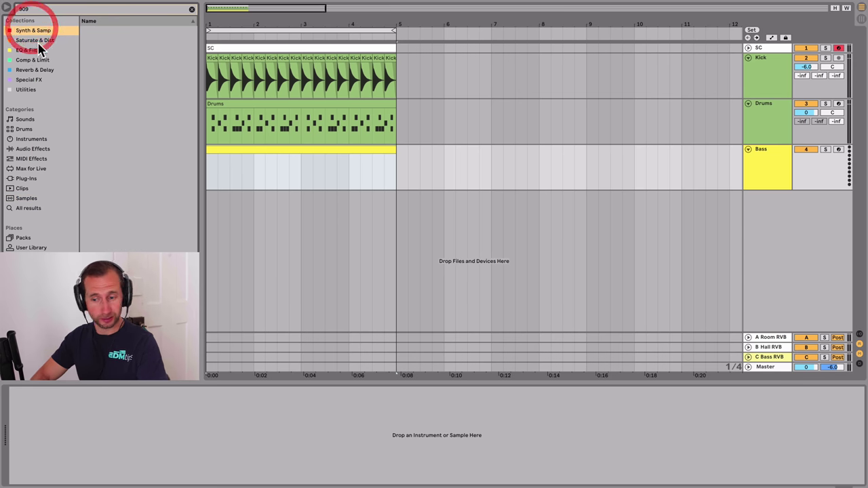
click(193, 11)
click(51, 30)
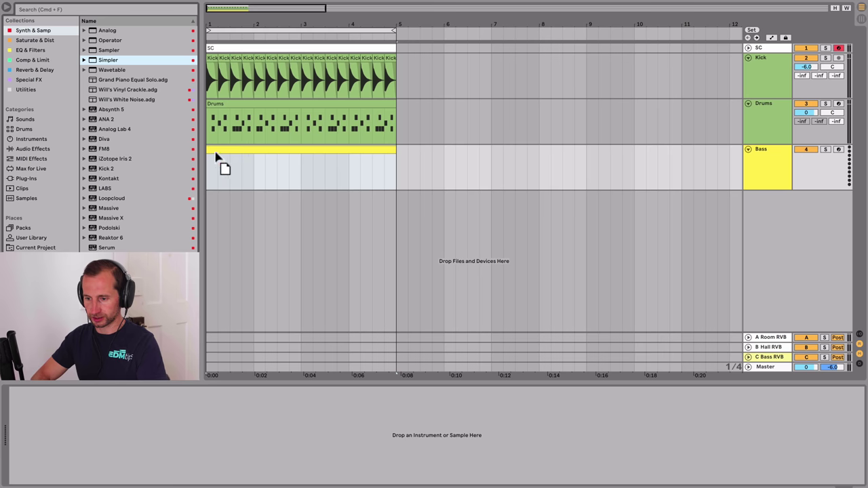
drag(215, 156, 215, 151)
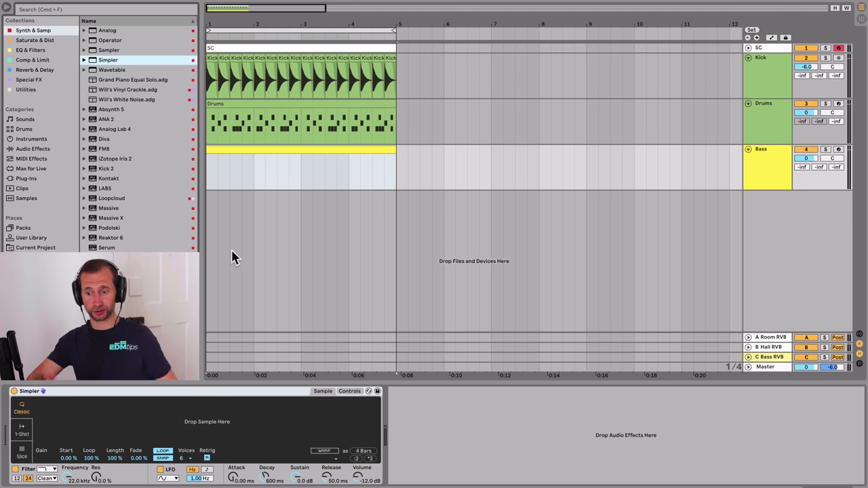
- Search the samples for 909 and load Kick-909.aif into the Bass track's Simpler
click(32, 198)
click(61, 10)
text(909)
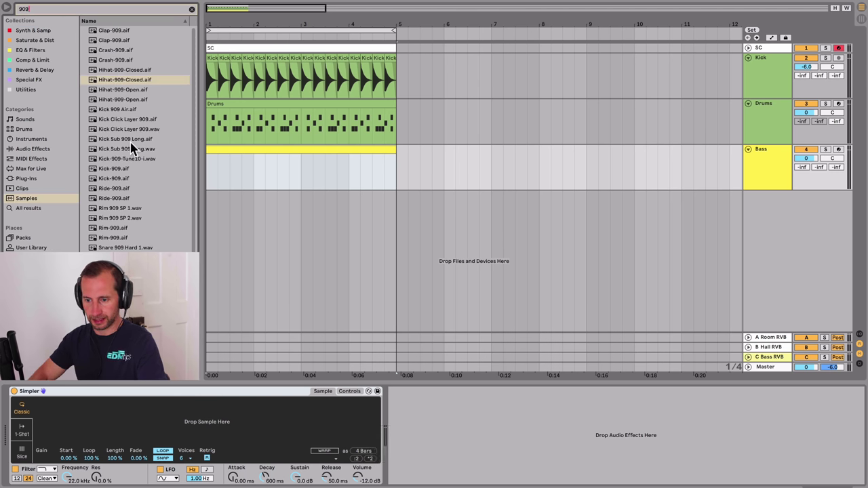
click(113, 168)
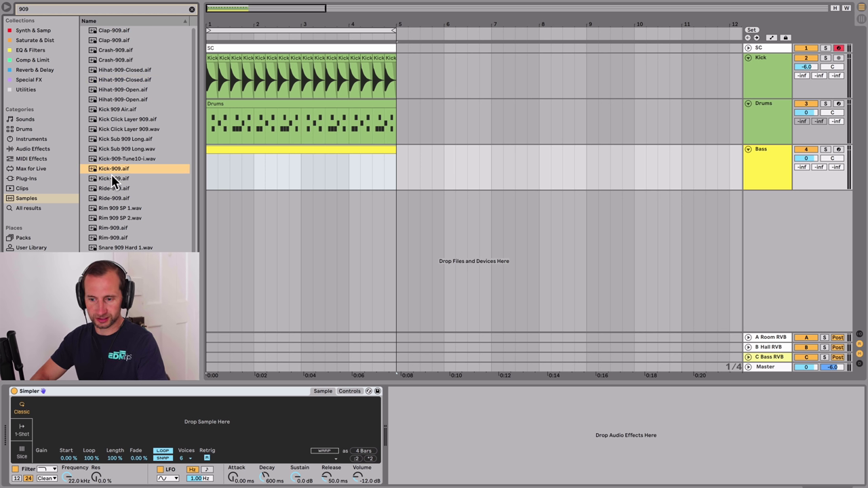
click(113, 179)
click(112, 172)
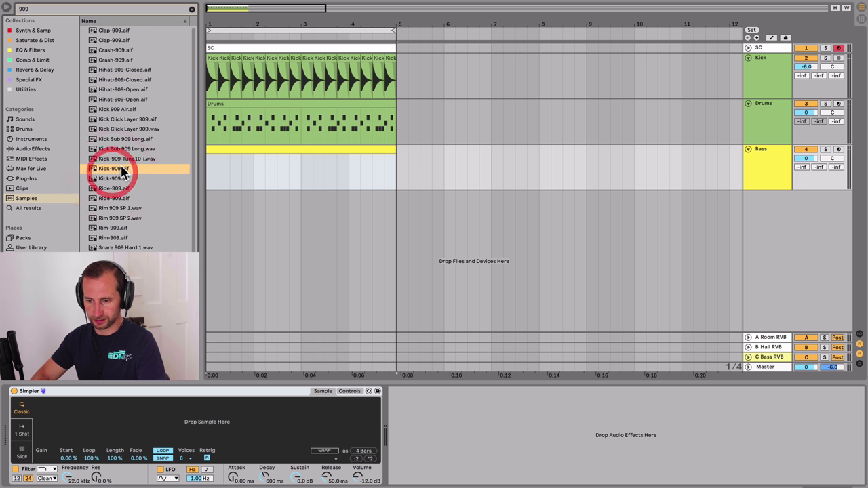
drag(126, 420, 124, 417)
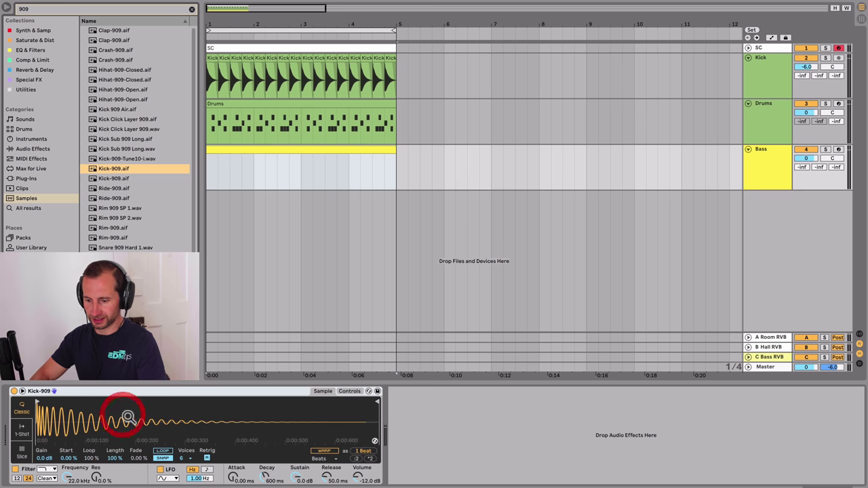
- Listen to the groove and look at the Kick-909 device on the Drums track before returning to the Bass track
key(space)
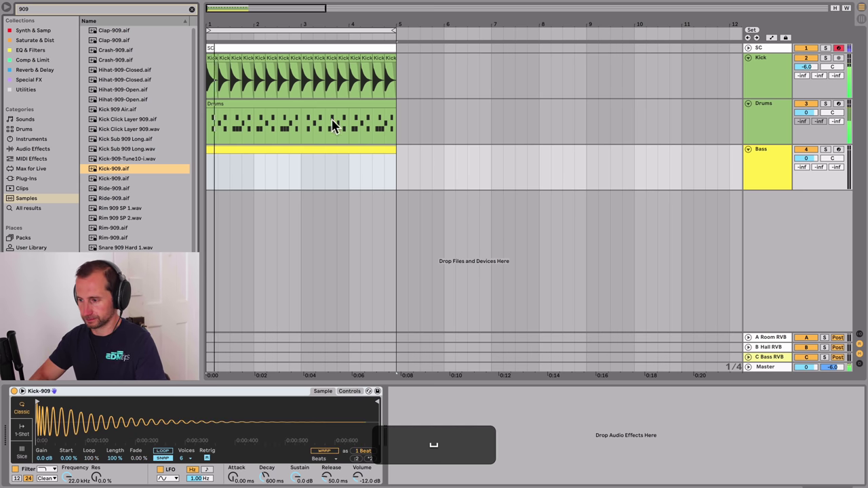
click(758, 116)
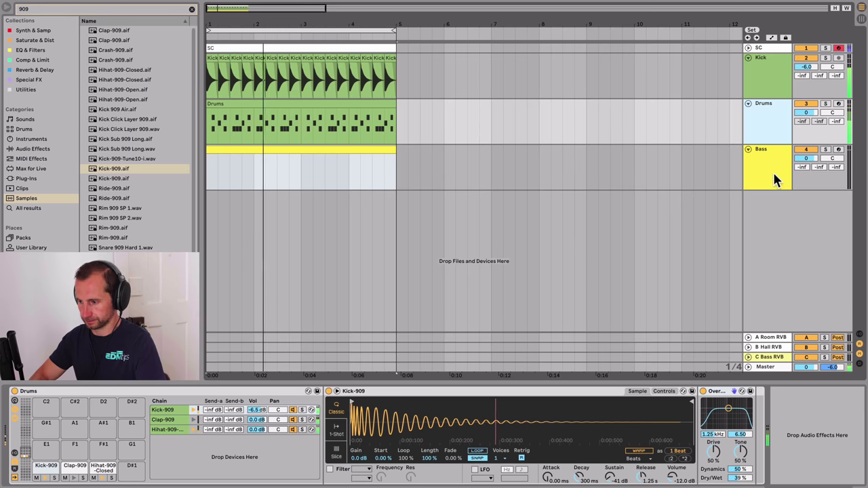
click(773, 173)
- Open the Bass clip's notes, enable note preview and audition the kick sample at different pitches on the piano roll
double_click(263, 149)
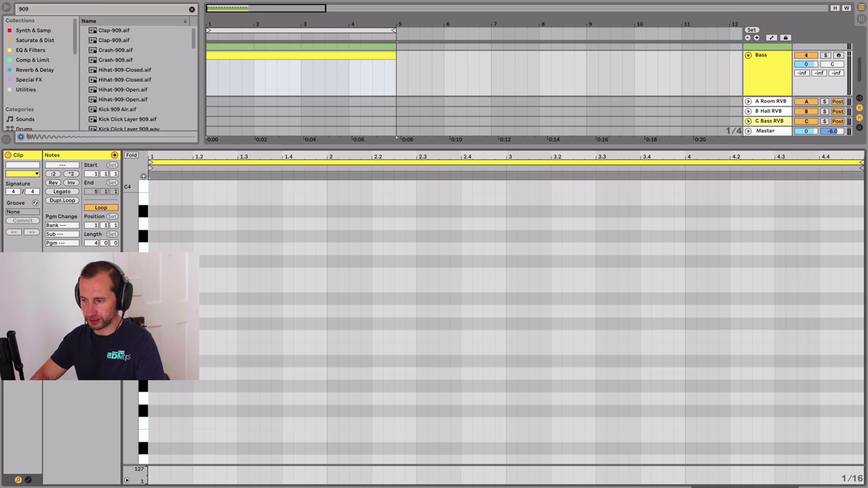
key(p)
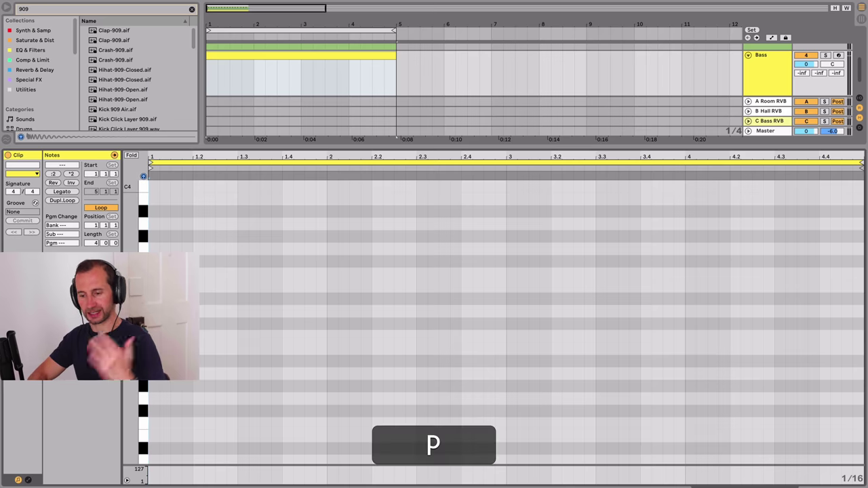
drag(143, 285, 143, 311)
key(shift+Tab)
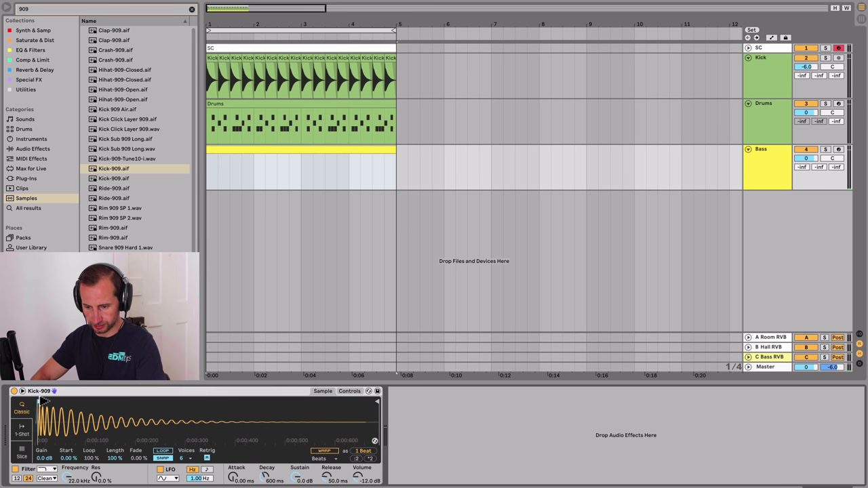
key(shift+Tab)
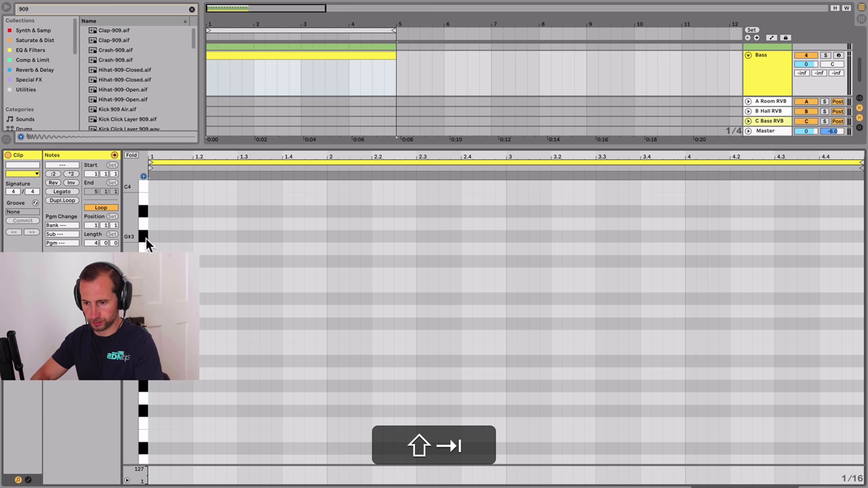
click(144, 242)
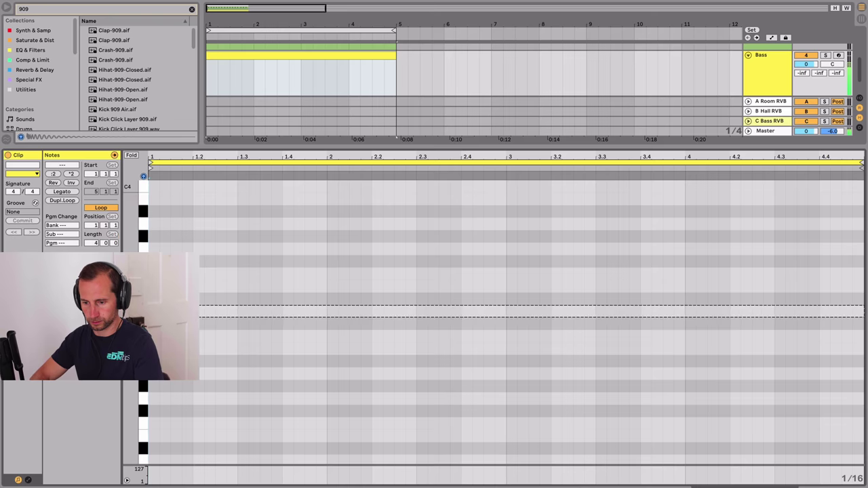
- Add an eighth-note-long C3 on the fourth sixteenth of beat 1 in bar 1 of the Bass clip and listen
key(space)
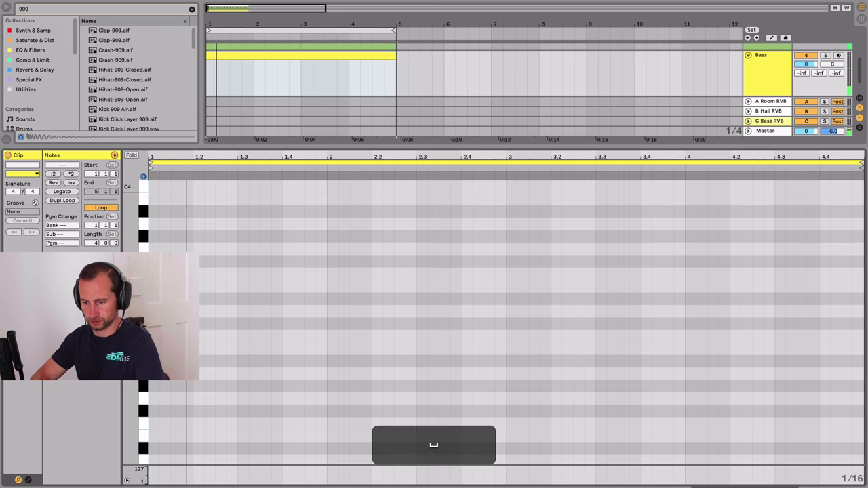
double_click(177, 335)
key(space)
mouse_move(195, 336)
mouse_down()
mouse_move(201, 349)
mouse_move(206, 343)
mouse_up()
key(space)
click(195, 336)
key(space)
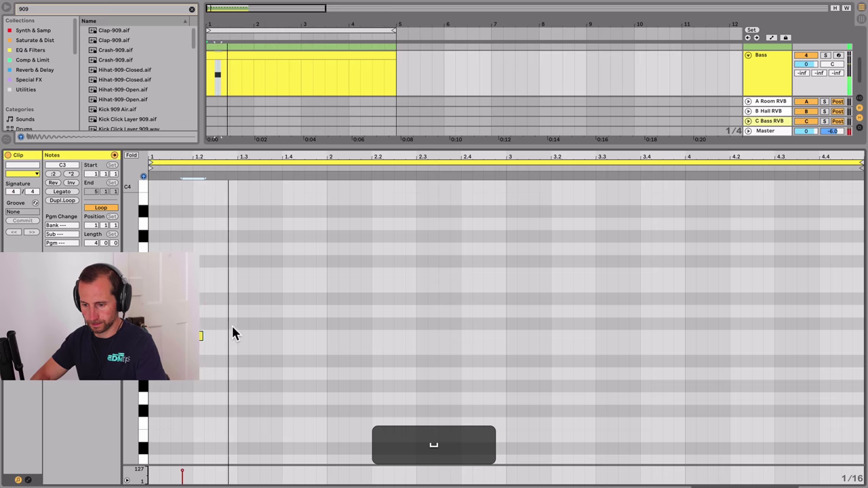
- Add a second eighth-note-long C3 on the third sixteenth of beat 2 in bar 1 and listen
double_click(230, 337)
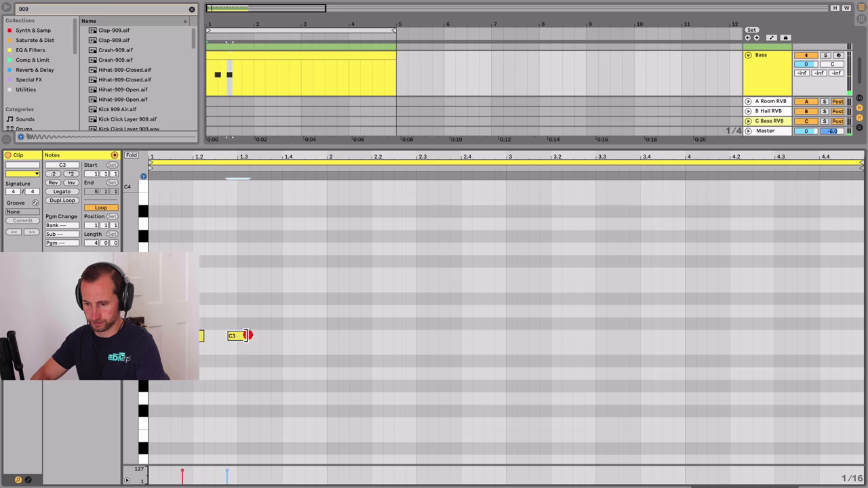
key(space)
click(244, 336)
key(space)
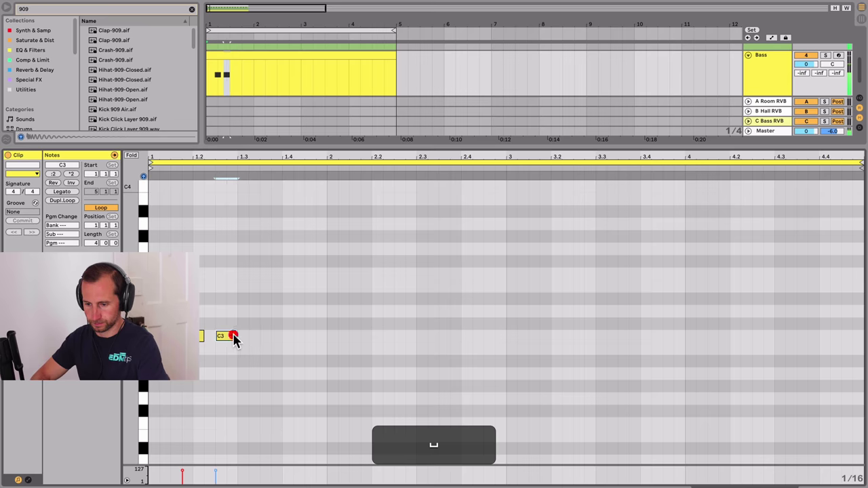
key(space)
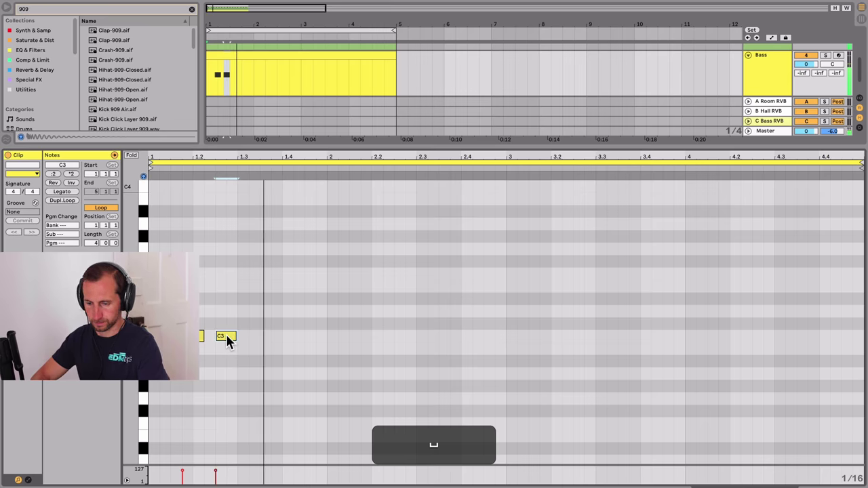
- Copy the C3 bass note to the third sixteenth of beat 3 and the fourth sixteenth of beat 4, and listen
drag(226, 339, 271, 341)
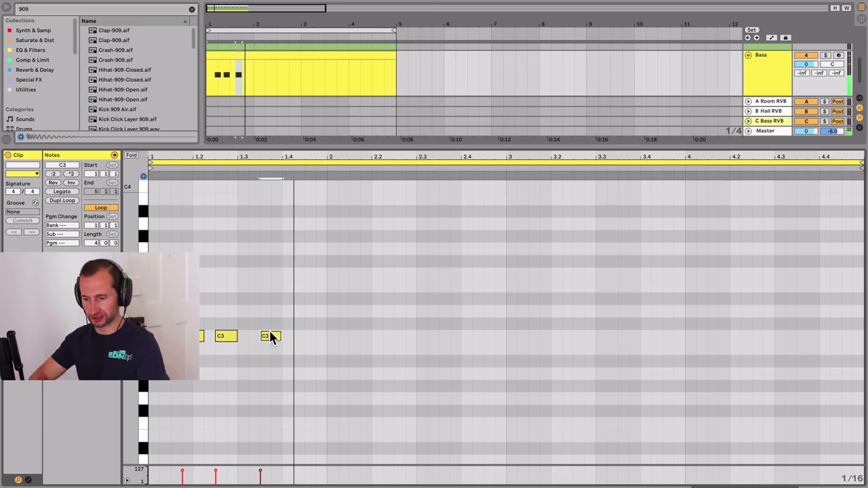
drag(271, 337, 322, 339)
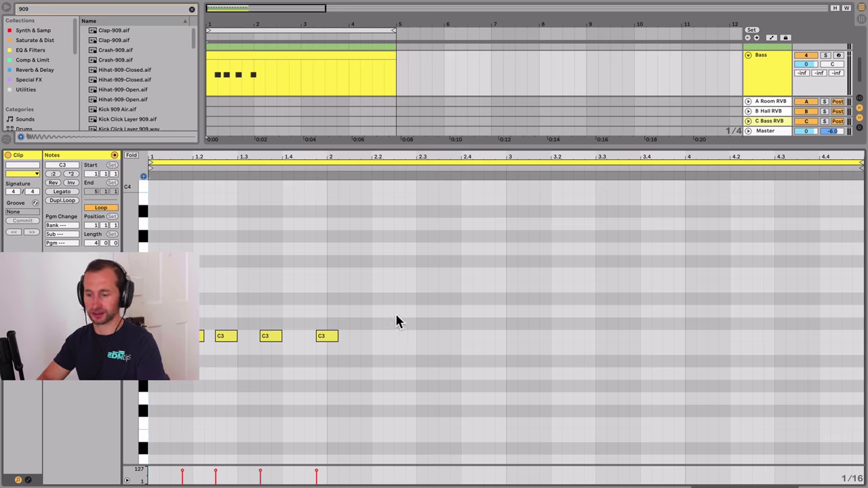
key(space)
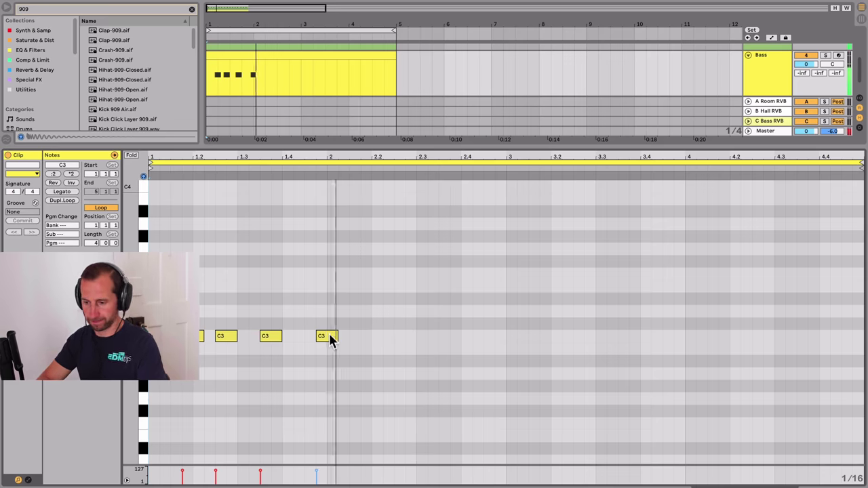
key(space)
key(space)
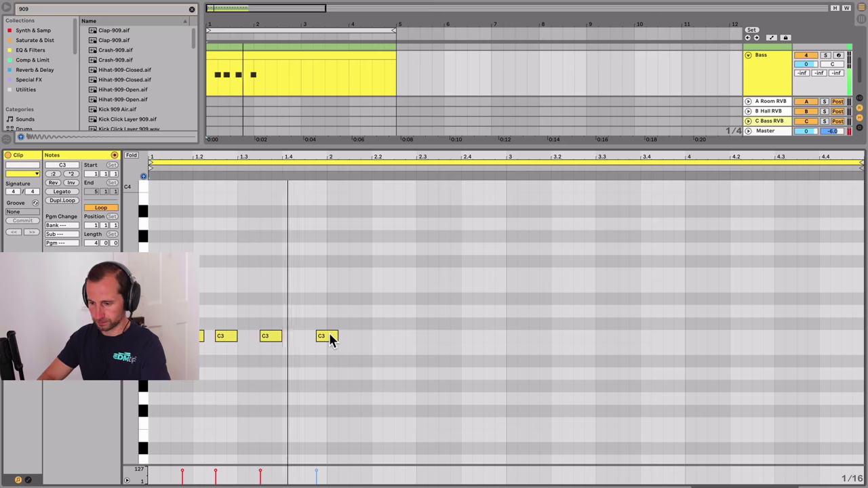
key(space)
- Add a sixteenth-long C3 on the third sixteenth of beat 4 and raise the note following it to D#3, then listen
double_click(313, 337)
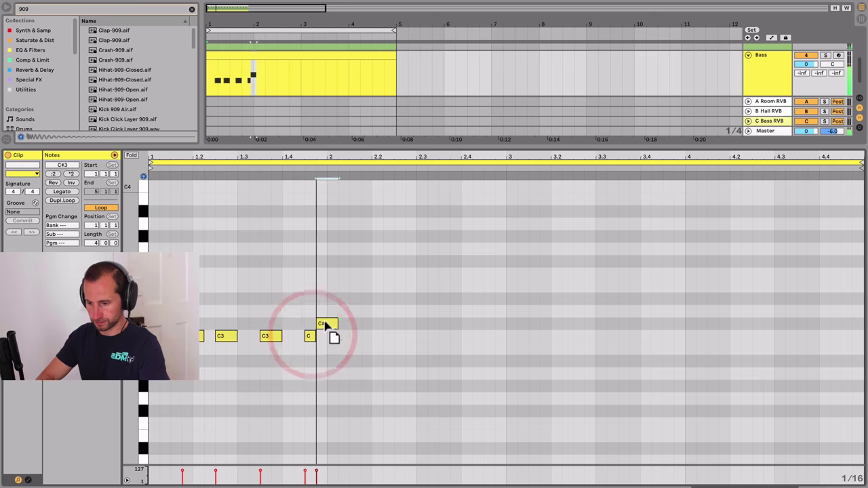
drag(332, 335, 323, 299)
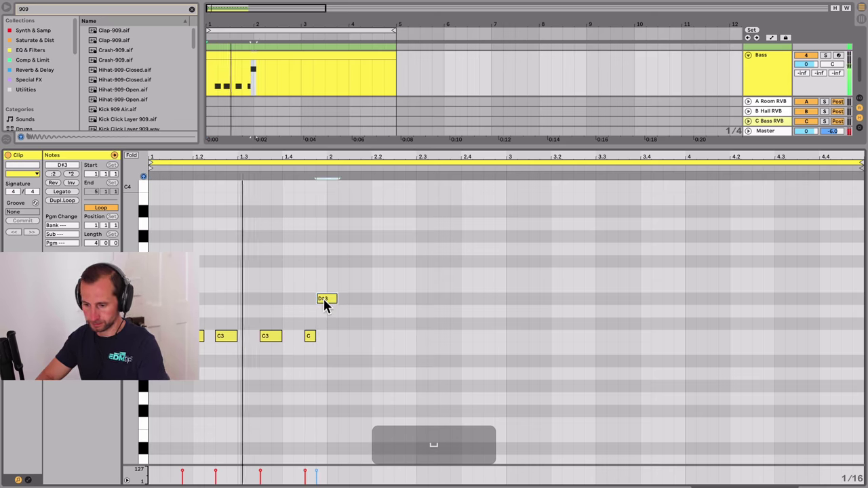
key(space)
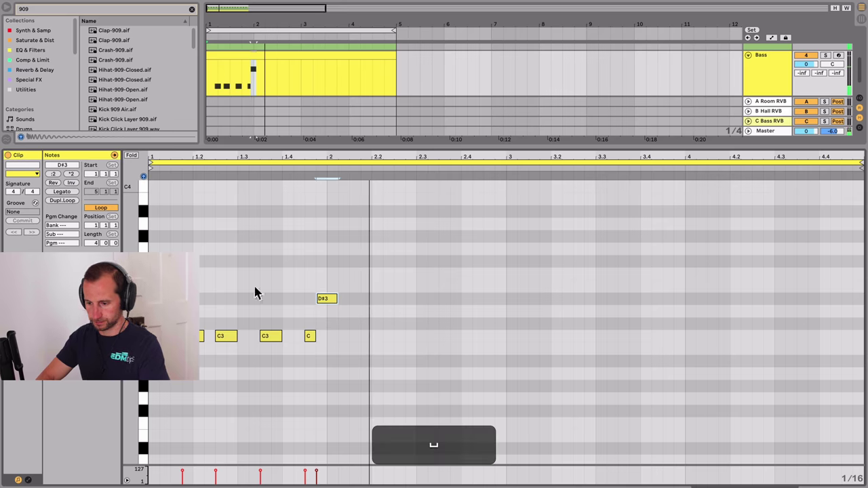
- Duplicate the five-note bass phrase and shift the copy to start on the fourth sixteenth of bar 2's first beat, then listen
drag(191, 283, 325, 354)
key(ctrl+d)
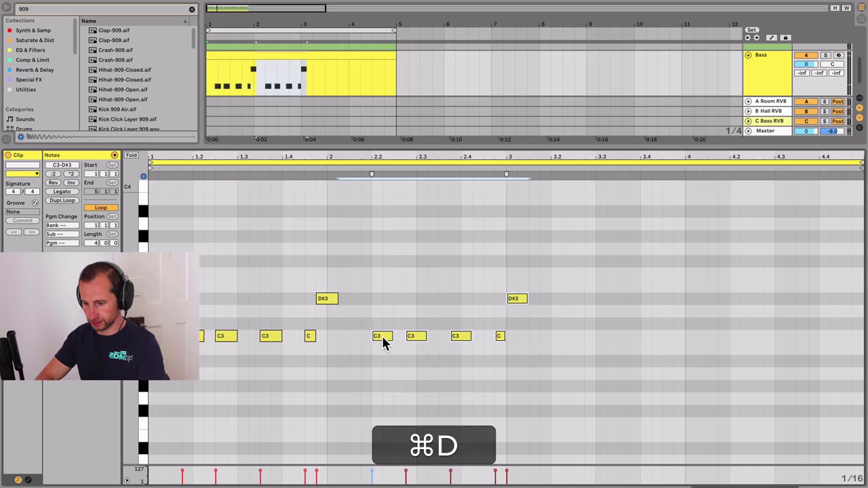
drag(385, 337, 375, 337)
key(space)
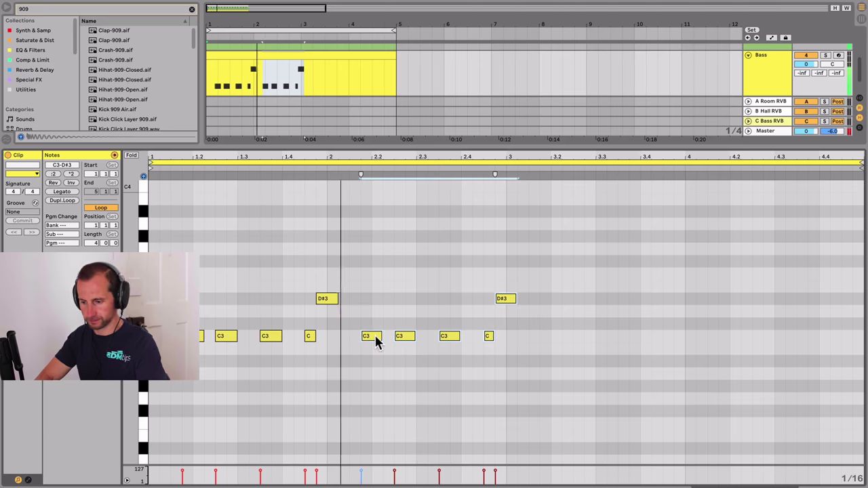
key(space)
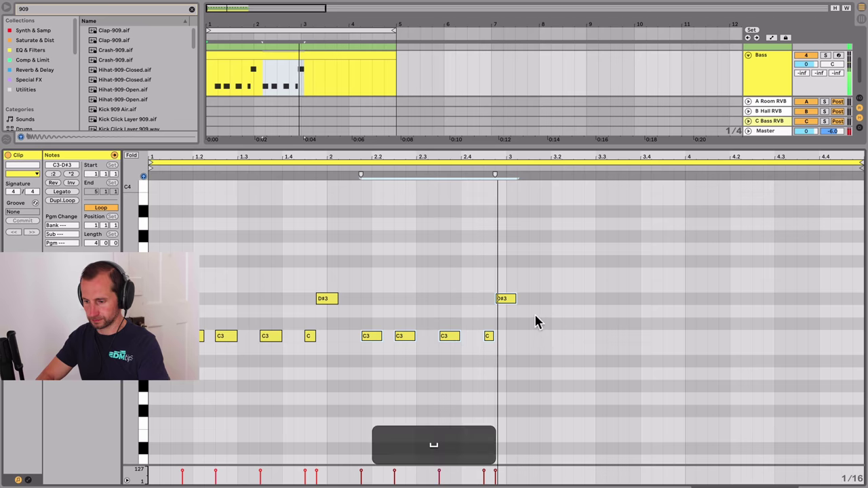
- Lower the last note of the copied phrase to A#2 and shorten it to end at bar 3
click(522, 316)
drag(507, 300, 509, 356)
click(509, 364)
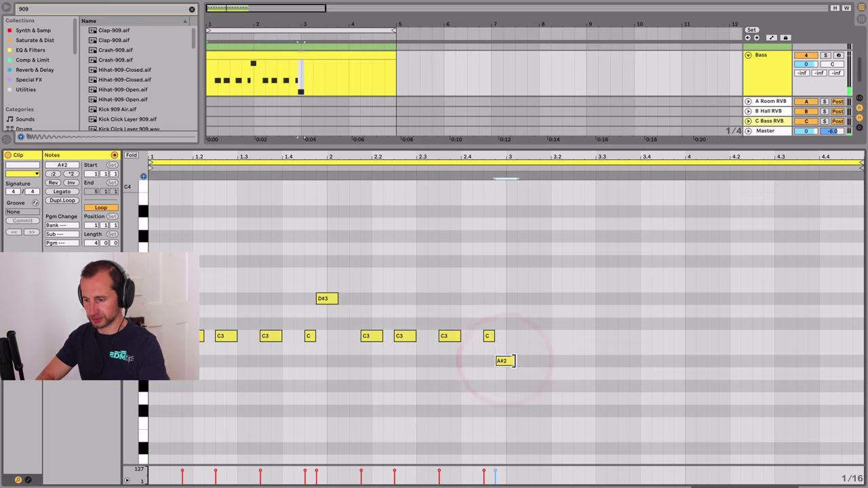
- Duplicate the whole two-bar bassline across bars 3 and 4 and return to the Bass track's device view
drag(509, 378, 154, 266)
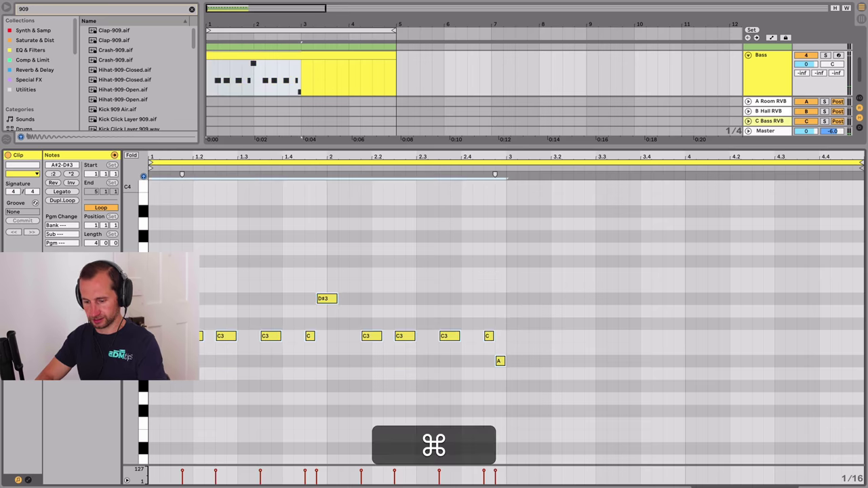
key(super+d)
key(shift+Tab)
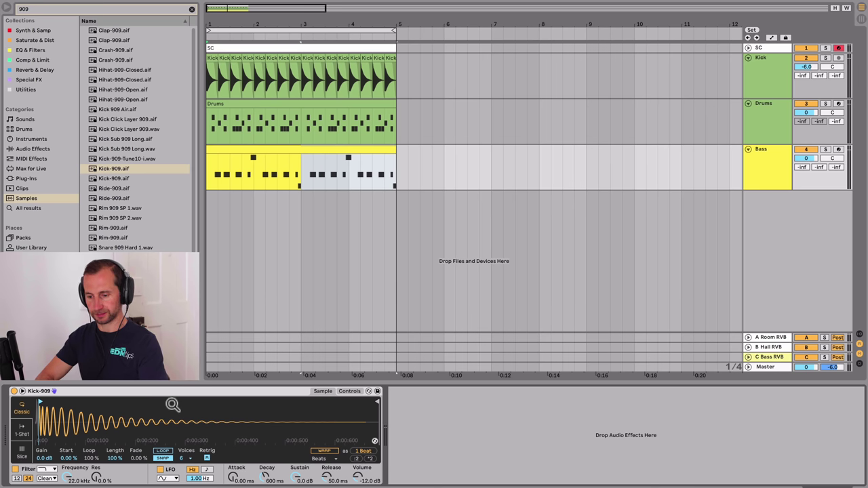
- Set the Voices of the Kick-909 Simpler on the Bass track to 1, then listen to the loop
click(168, 390)
click(183, 458)
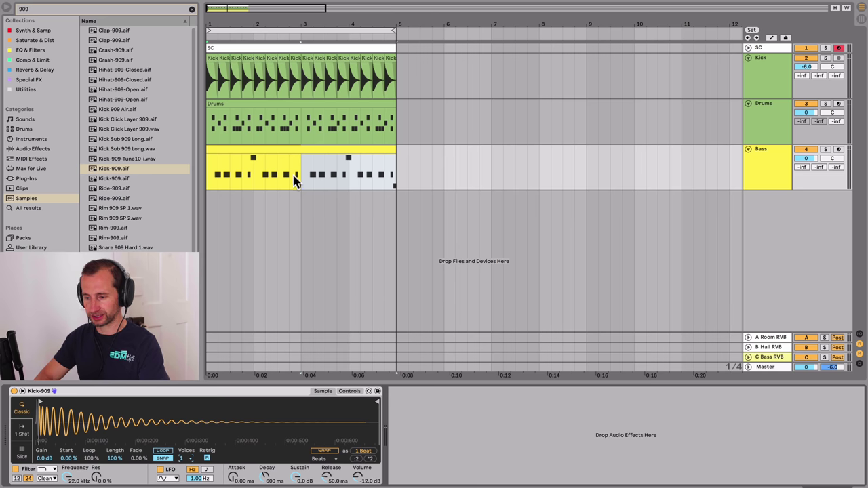
key(space)
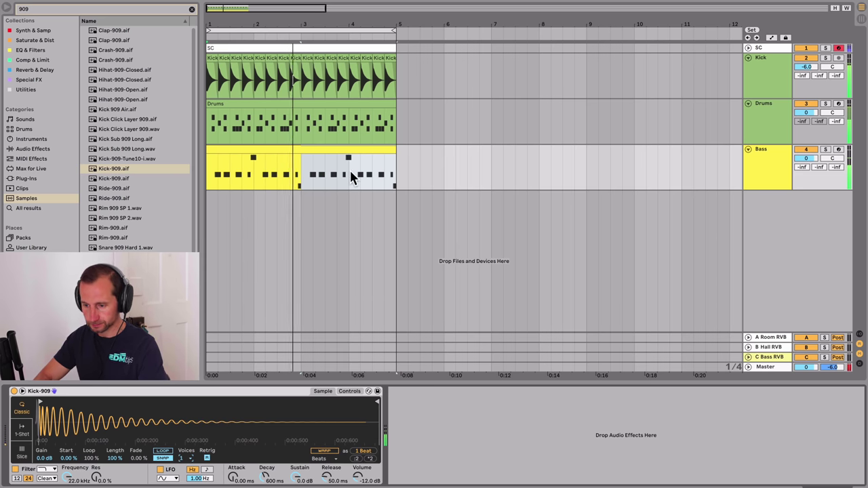
- Replace the bass notes from beat 3 of bar 4 with descending eighth notes F3, D#3, D3 and C#3, then play the result
double_click(368, 149)
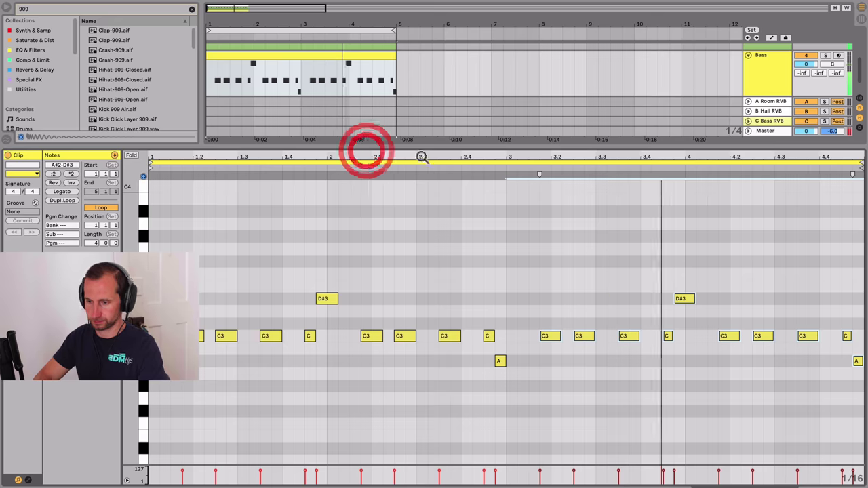
scroll(705, 302, down, 1)
key(space)
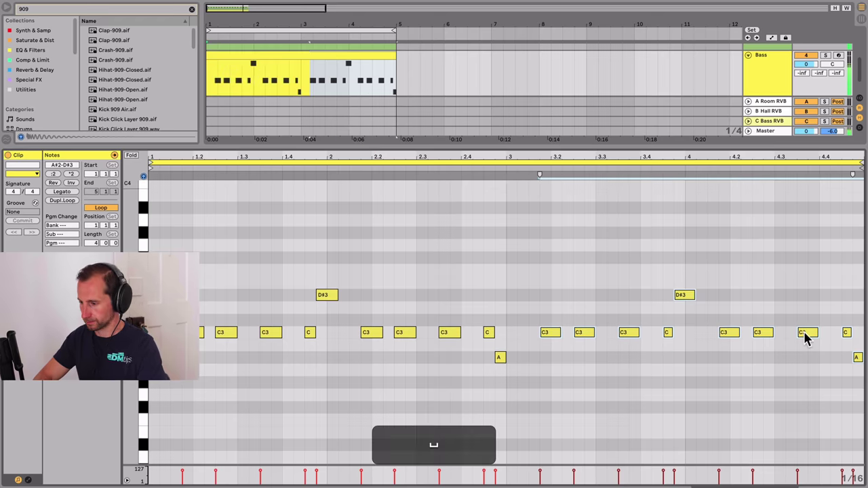
drag(805, 339, 788, 304)
key(super+z)
click(792, 305)
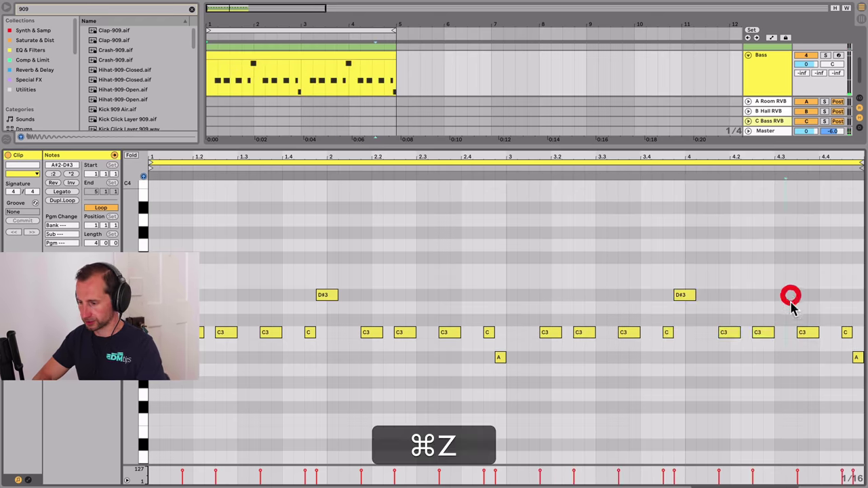
drag(806, 335, 857, 361)
key(BackSpace)
key(space)
key(shift+Tab)
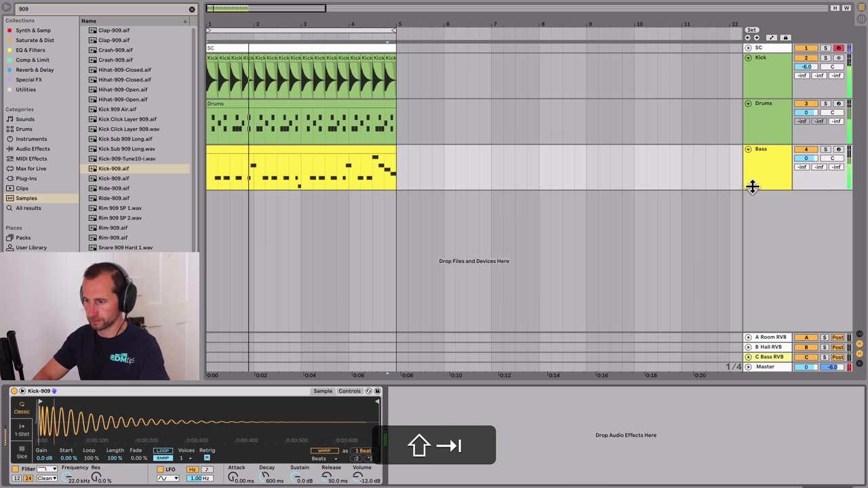
- Stop playback, clear the browser search and search the Saturate & Dist collection for "saturator"
click(781, 175)
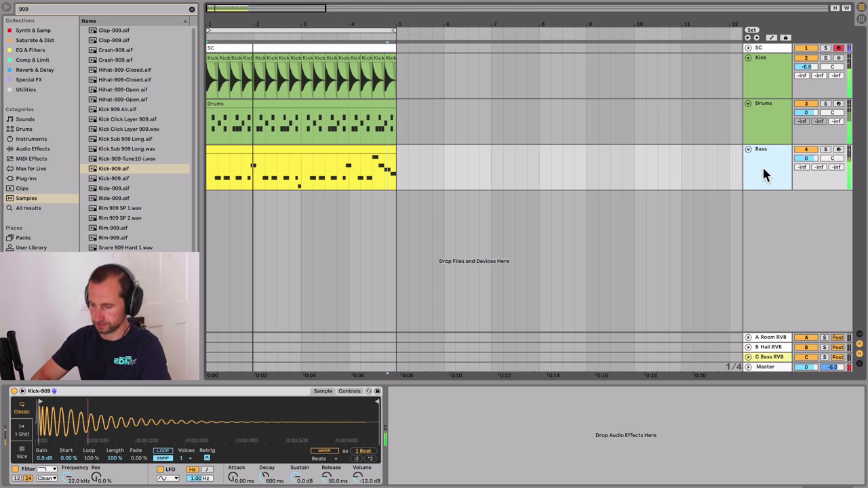
key(space)
click(763, 169)
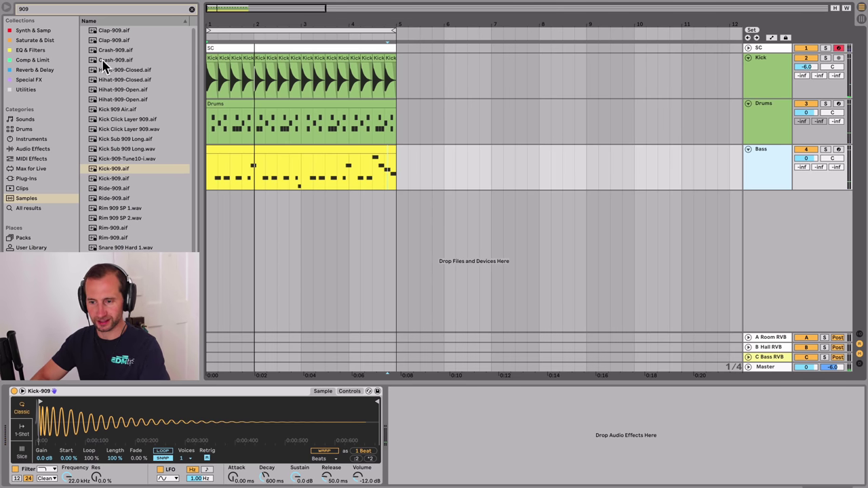
click(35, 40)
click(36, 51)
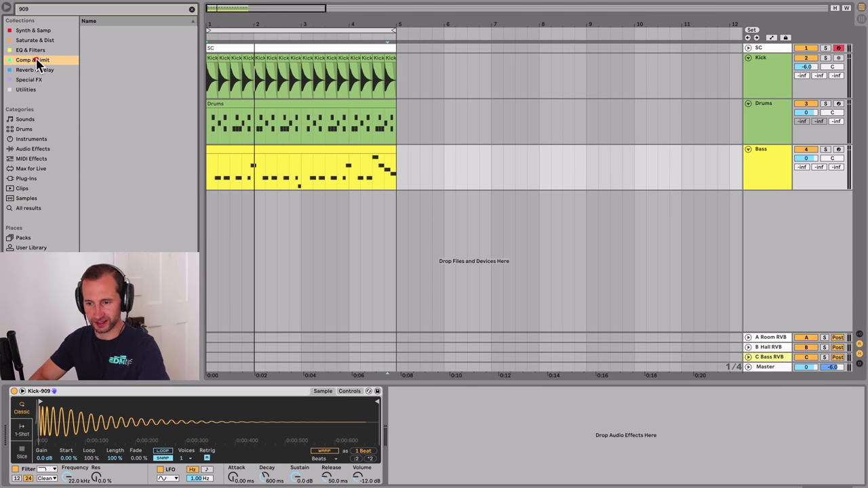
click(30, 30)
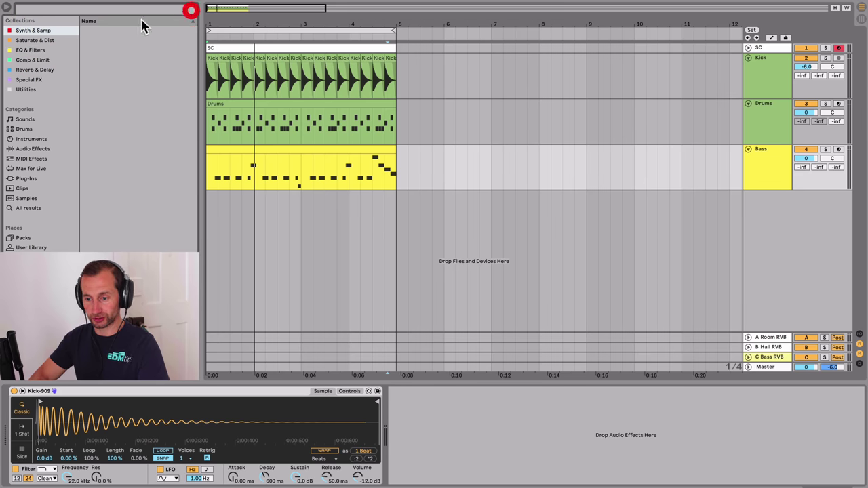
click(191, 9)
click(38, 41)
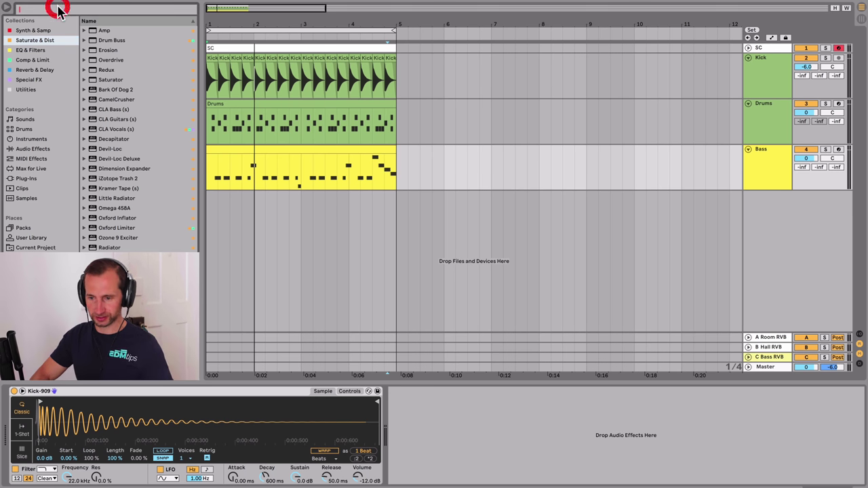
text(saturator)
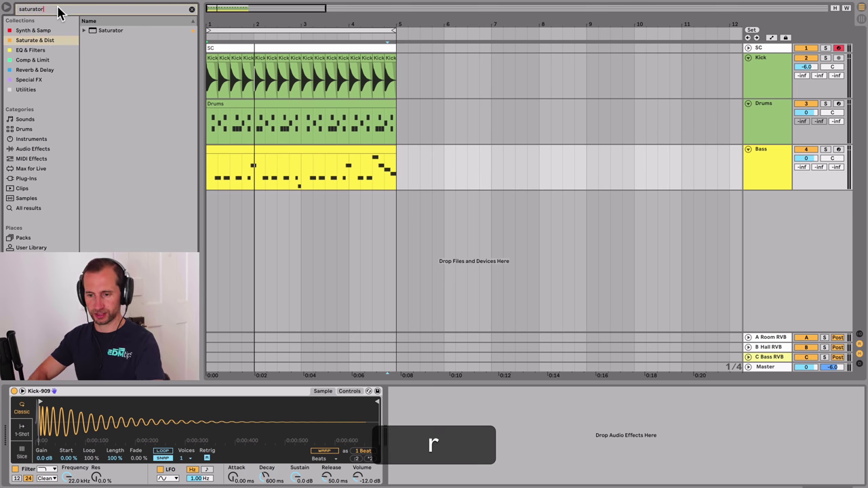
- Add Saturator's Rectifier preset after the Simpler on the Bass track and set its Dry/Wet to 10.3% during playback
click(37, 40)
click(84, 31)
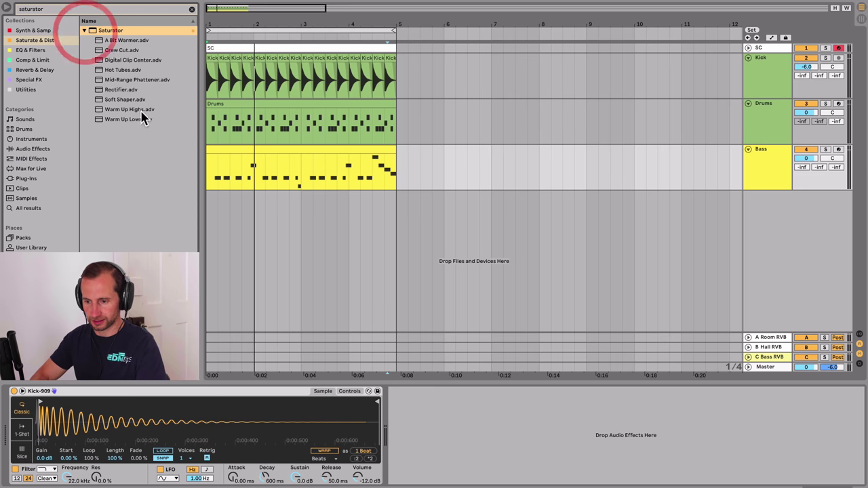
click(122, 120)
drag(122, 91, 204, 136)
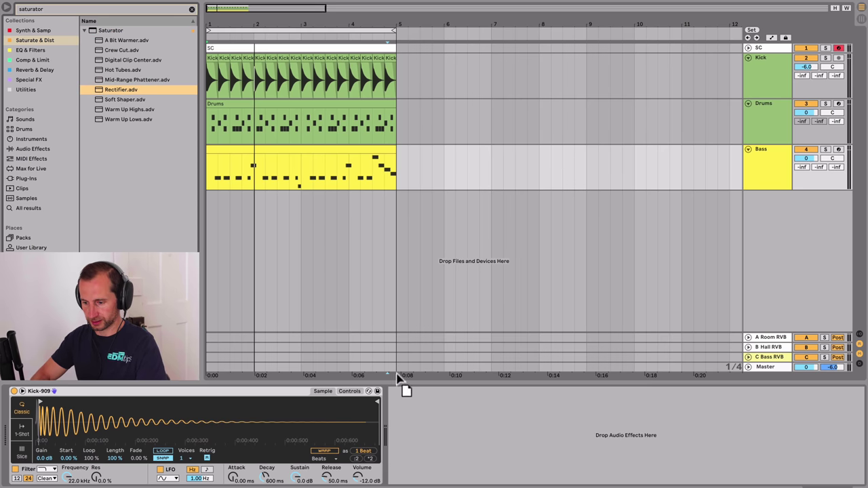
drag(403, 384, 407, 407)
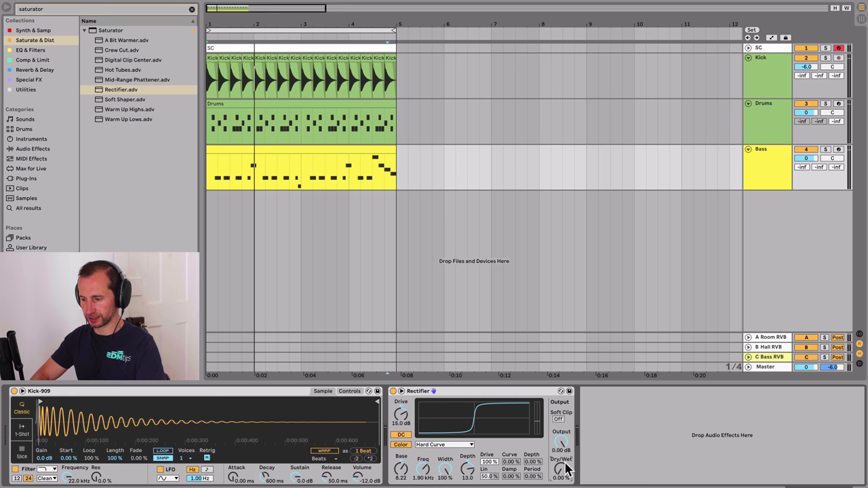
key(space)
mouse_move(565, 462)
mouse_down()
mouse_move(565, 447)
mouse_move(565, 466)
mouse_up()
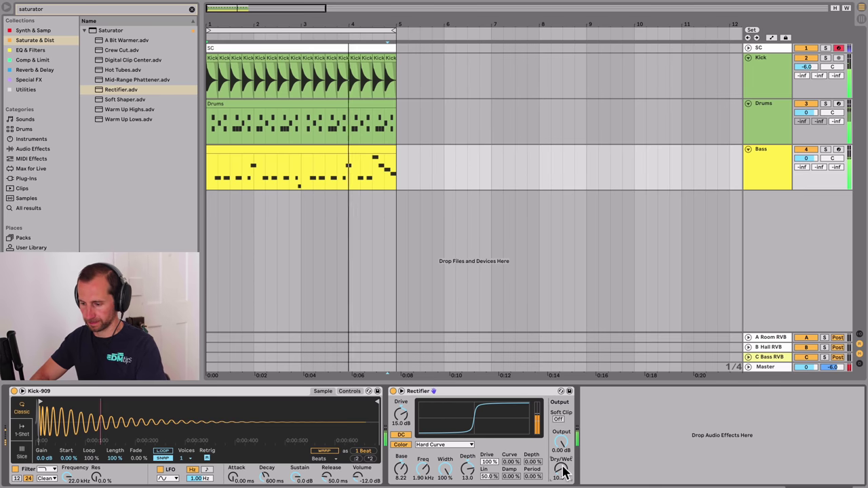
- Move the F3 at beat 3 of bar 4 in the bass clip one sixteenth later and listen
double_click(375, 150)
click(758, 310)
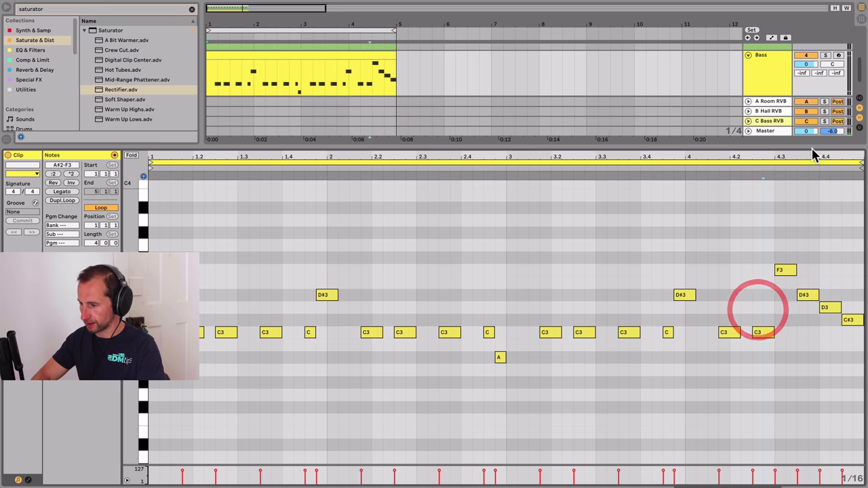
drag(813, 155, 766, 157)
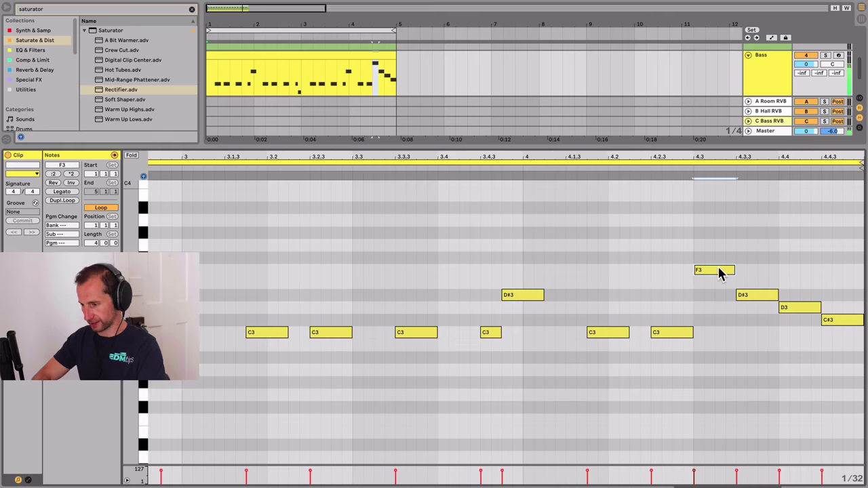
drag(725, 273, 740, 271)
click(560, 168)
key(space)
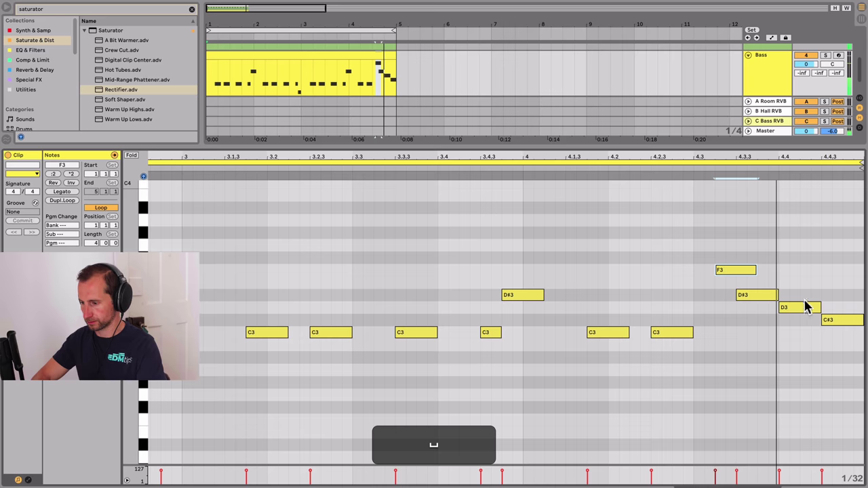
- Move the D3 at beat 4 of bar 4 one sixteenth later, listen, and return to the Bass track's devices
drag(807, 307, 829, 308)
click(672, 171)
click(671, 171)
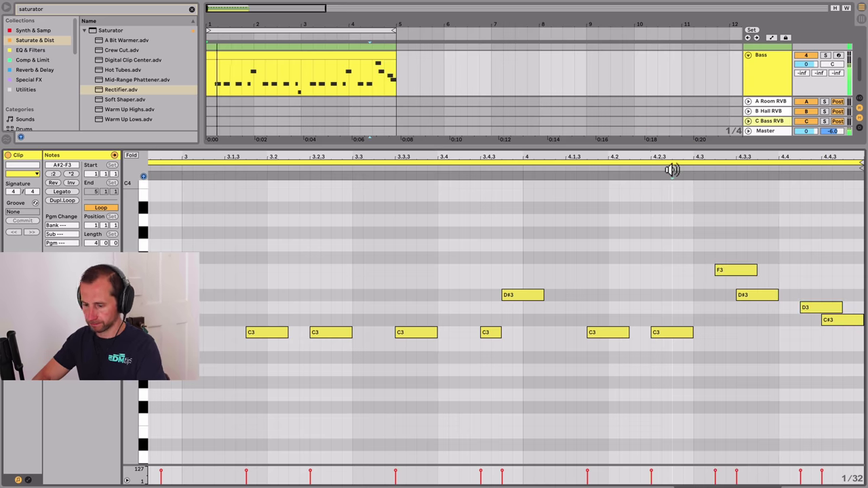
key(shift+Tab)
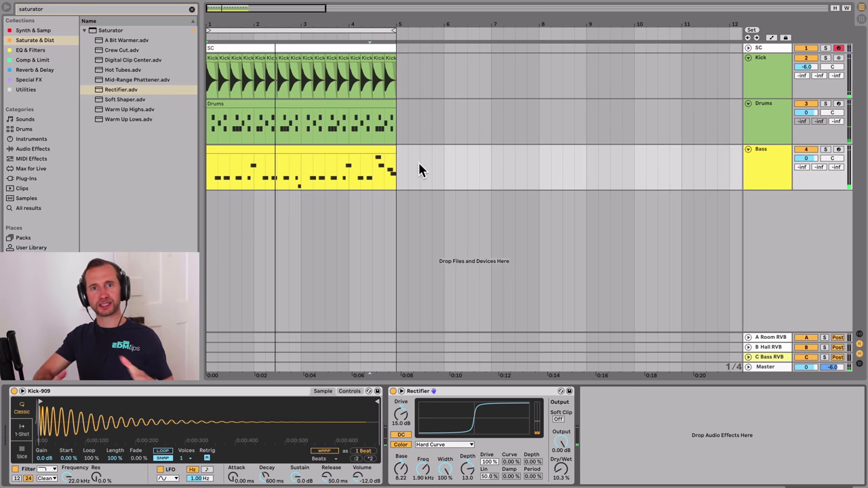
- Insert an audio track below Drums, name it Vinyl and colour it lime green
click(756, 113)
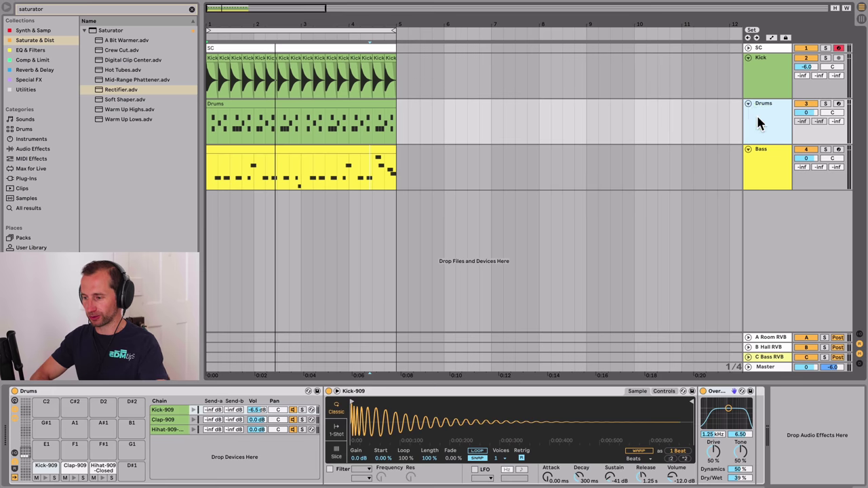
key(super+t)
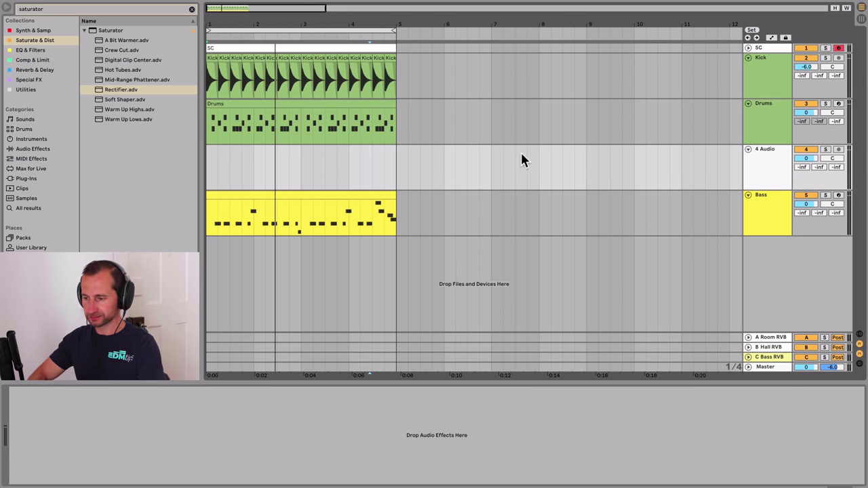
key(super+r)
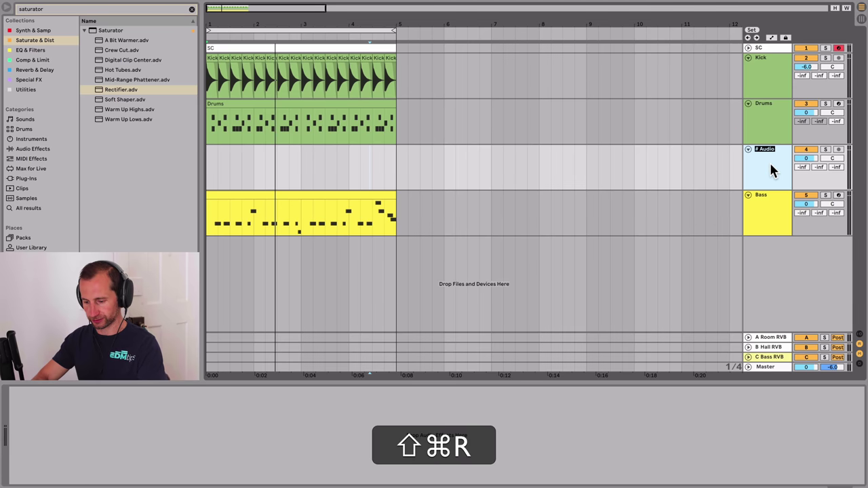
text(Vinyl)
key(Return)
right_click(769, 161)
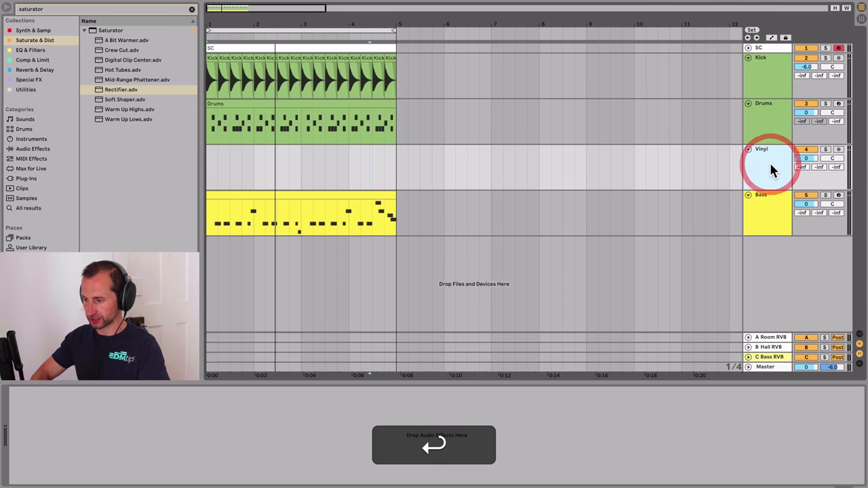
click(680, 290)
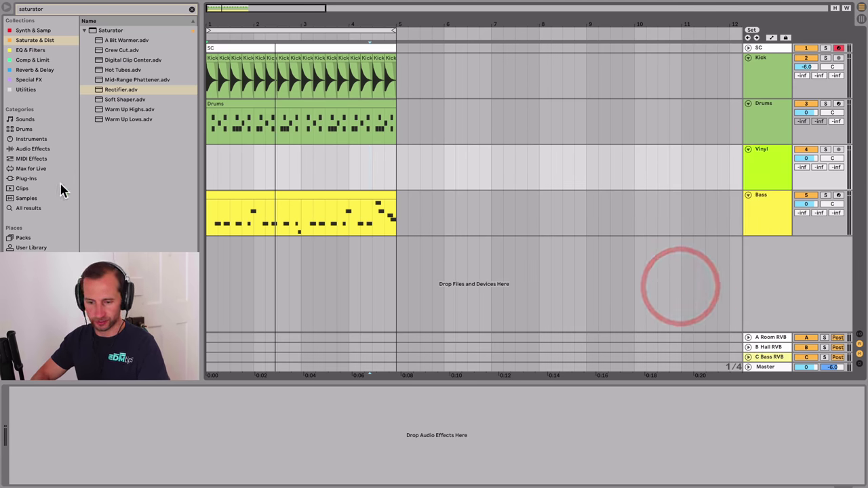
- Search the sample library for "vinyl" and open the Vinyl Crackle folder within FX
key(super+f)
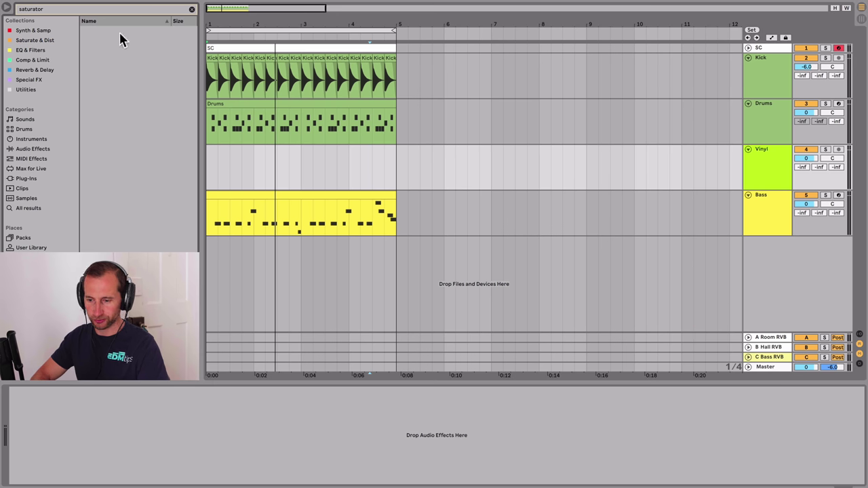
click(191, 9)
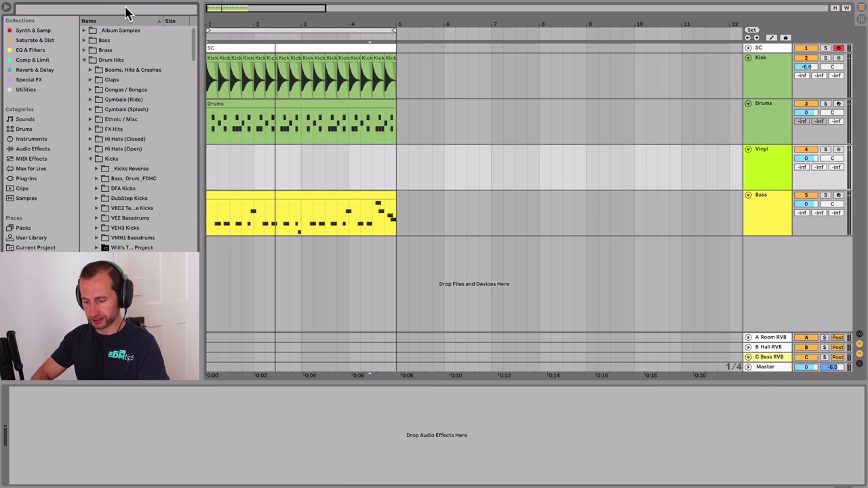
text(vinyl)
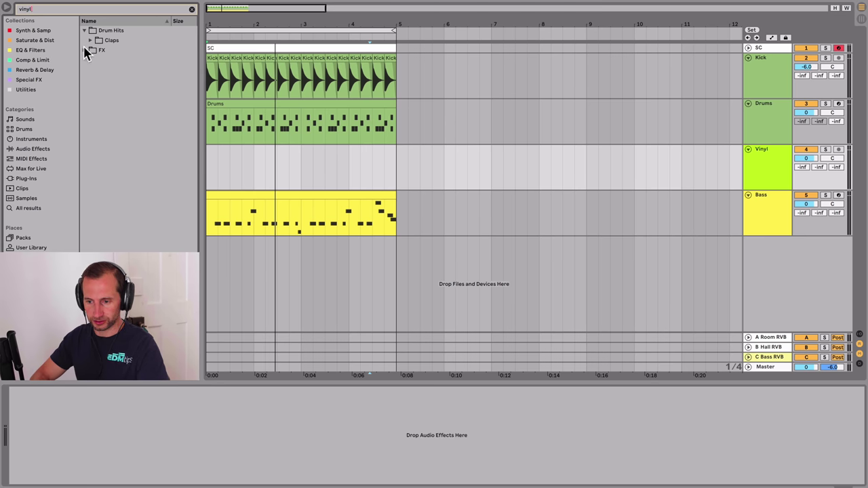
click(84, 50)
click(90, 50)
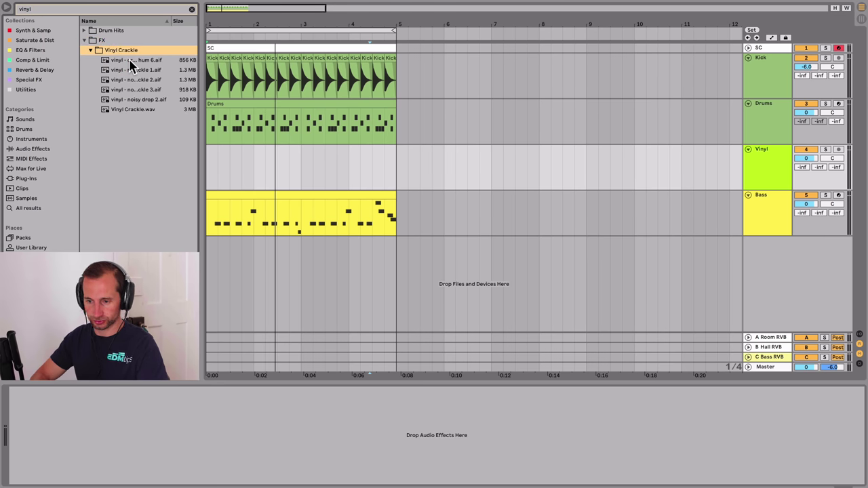
- Audition the crackle samples, place "vinyl - noisy crackle 1" at bar 1 of the Vinyl track and trim it to end at bar 5
click(129, 61)
click(143, 70)
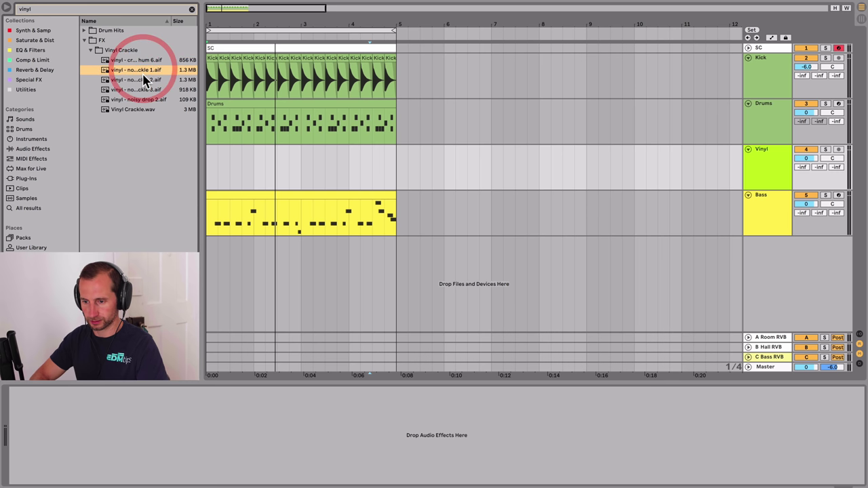
click(142, 76)
click(143, 77)
drag(141, 70, 211, 156)
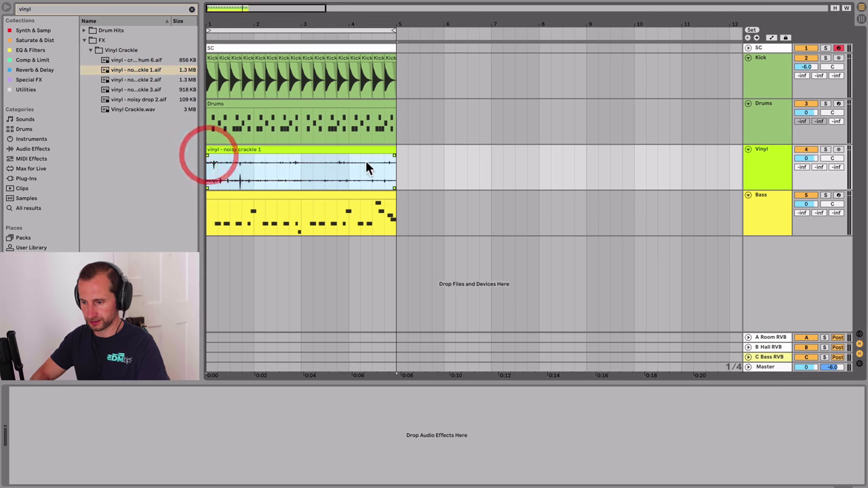
drag(411, 149, 396, 148)
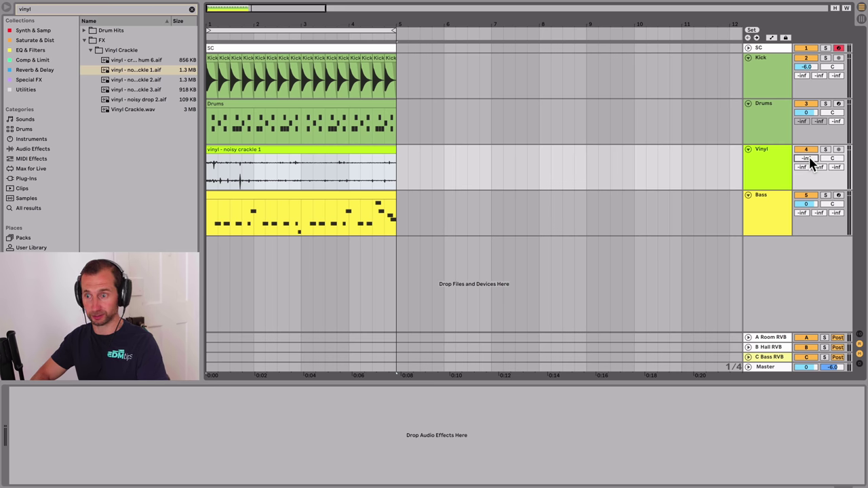
- Play the loop and balance the Vinyl track's volume at a low background level
key(space)
drag(808, 159, 809, 130)
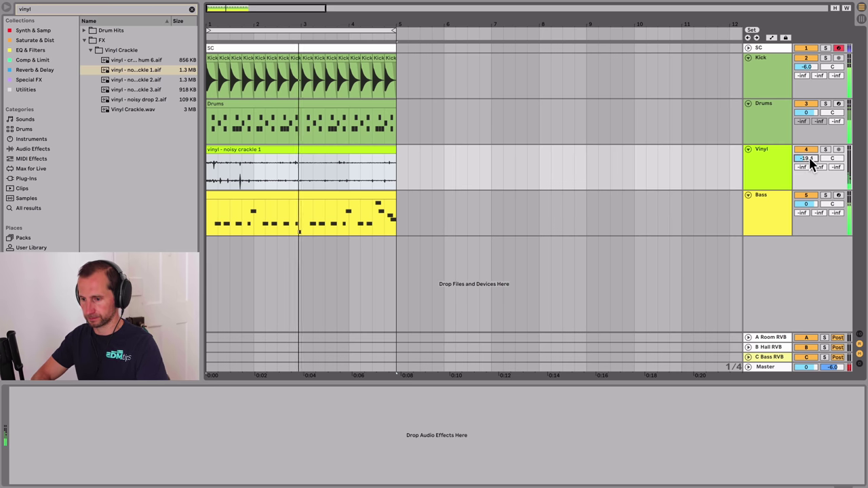
mouse_move(808, 157)
mouse_down()
mouse_move(809, 144)
mouse_move(808, 160)
mouse_up()
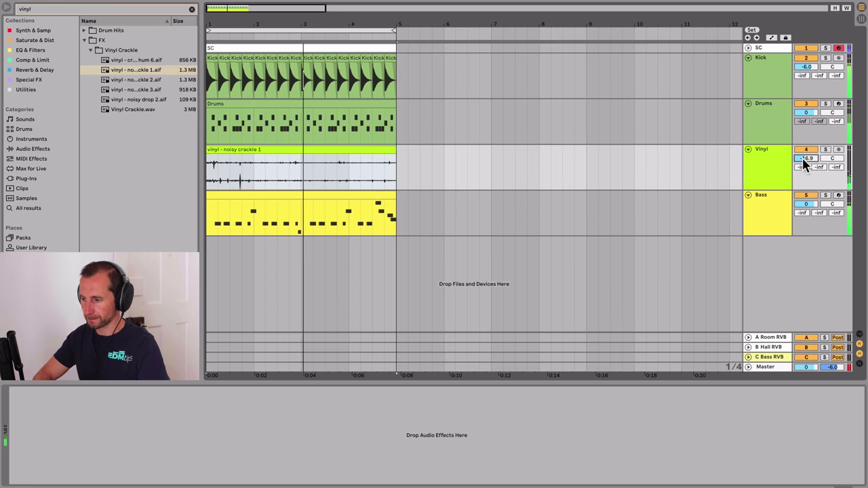
- Stop playback, show the Drums track's rack, search the sample library for "808" and open the Hi Hats (Closed) folder within Drum Hits
key(space)
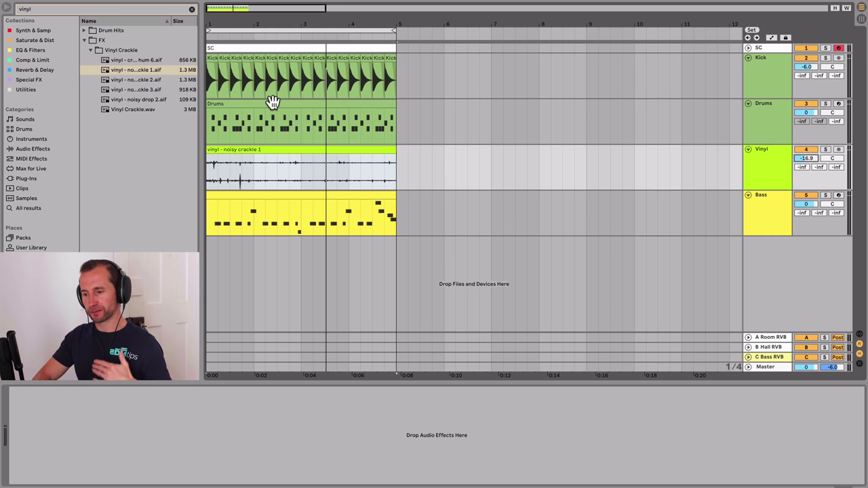
click(756, 107)
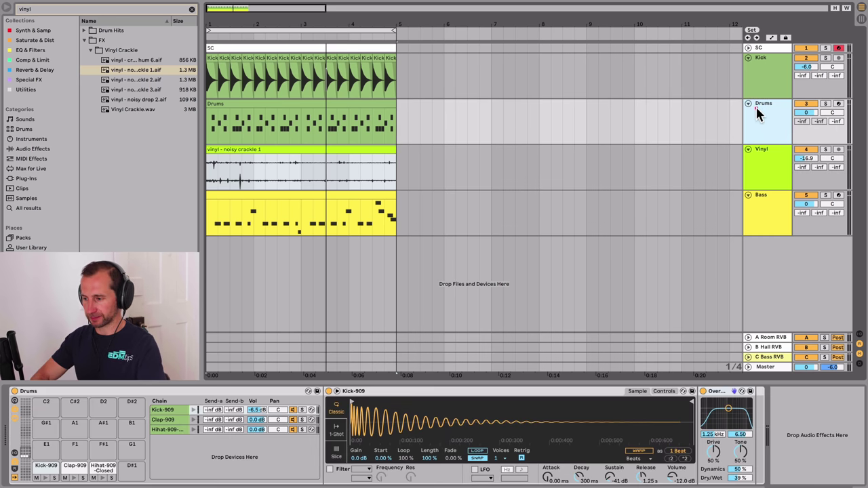
text(909)
double_click(42, 7)
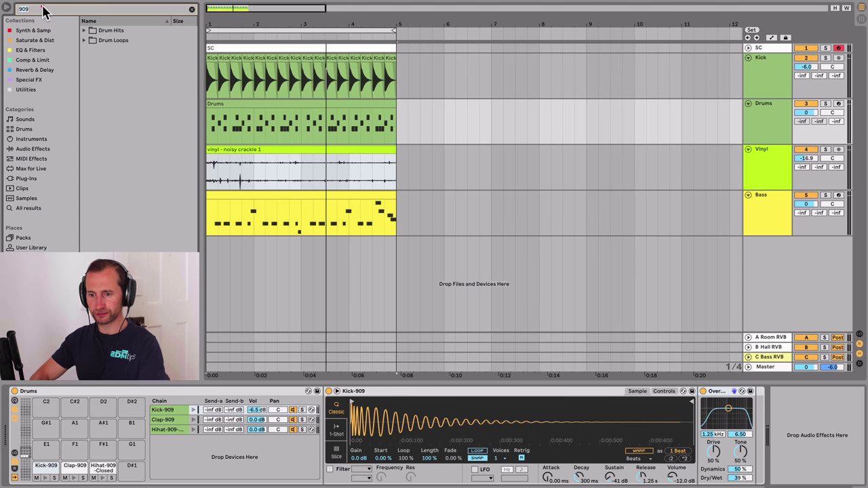
text(808)
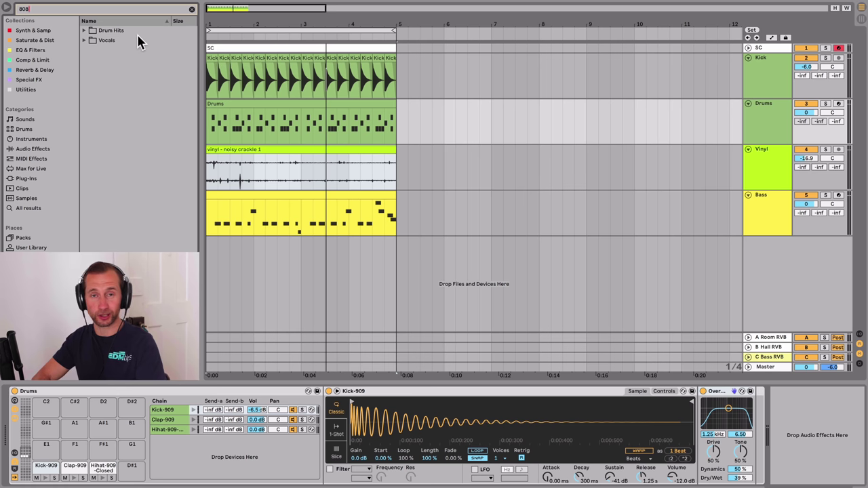
click(89, 30)
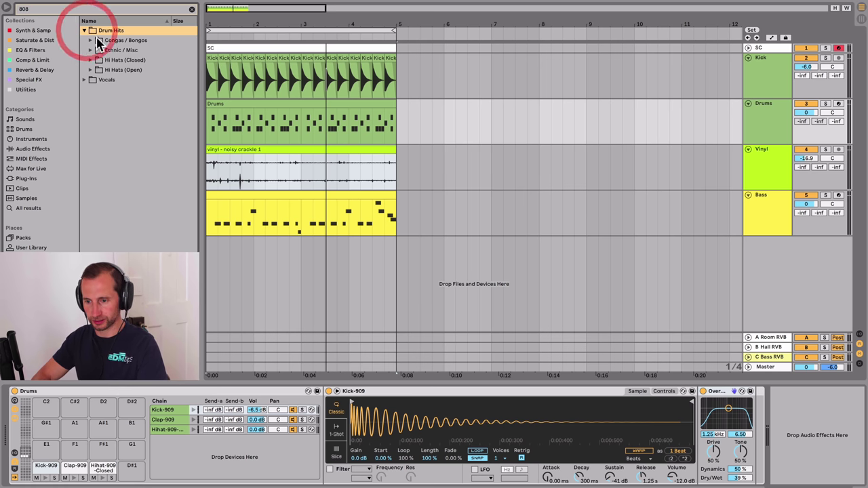
click(90, 60)
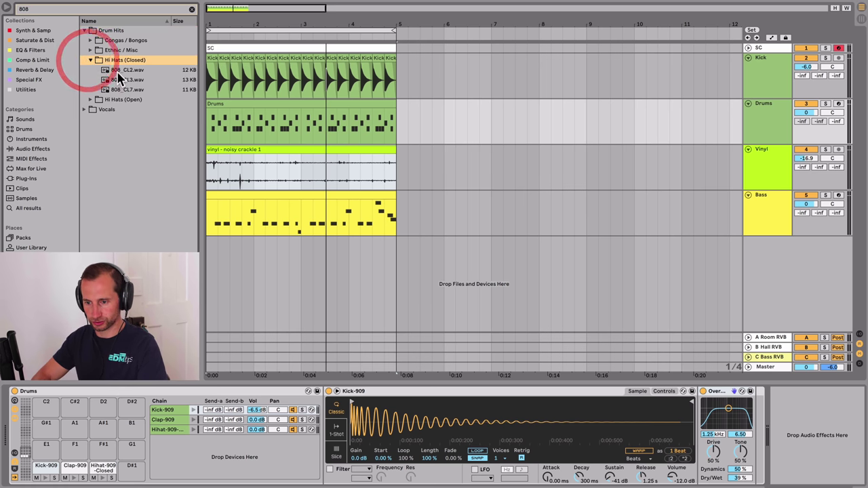
- Audition the 808 closed hi-hats, add 808_CL2.wav to the Drums rack as a new chain and preview it
key(Down)
key(Down)
key(Down)
key(Up)
key(Up)
key(Down)
key(Up)
drag(126, 75, 176, 454)
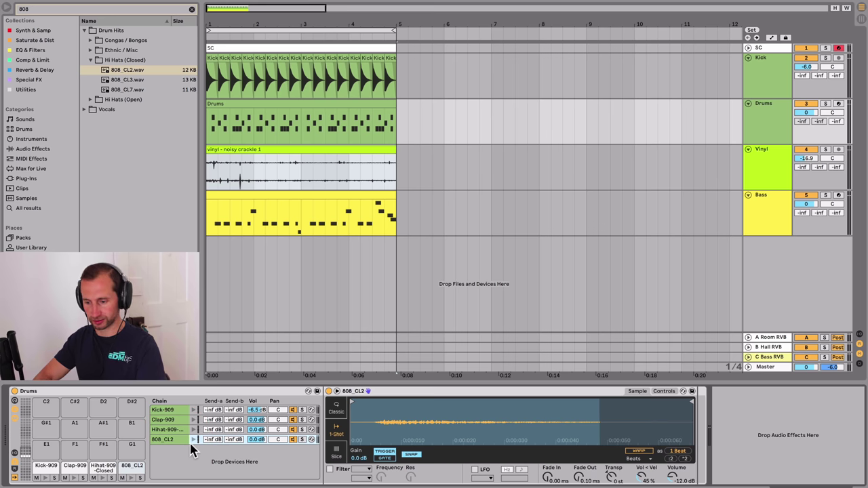
click(193, 441)
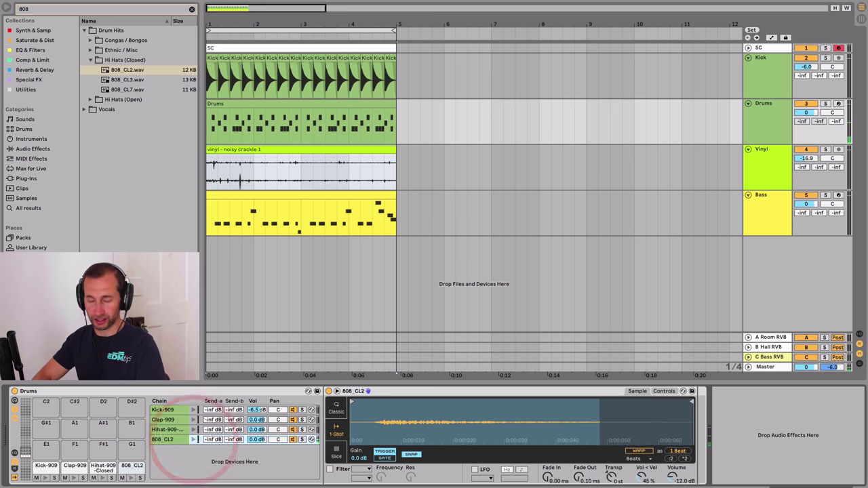
- Open the Drums MIDI clip and add four consecutive sixteenth notes for 808_CL2 across the first beat of bar 1
double_click(241, 103)
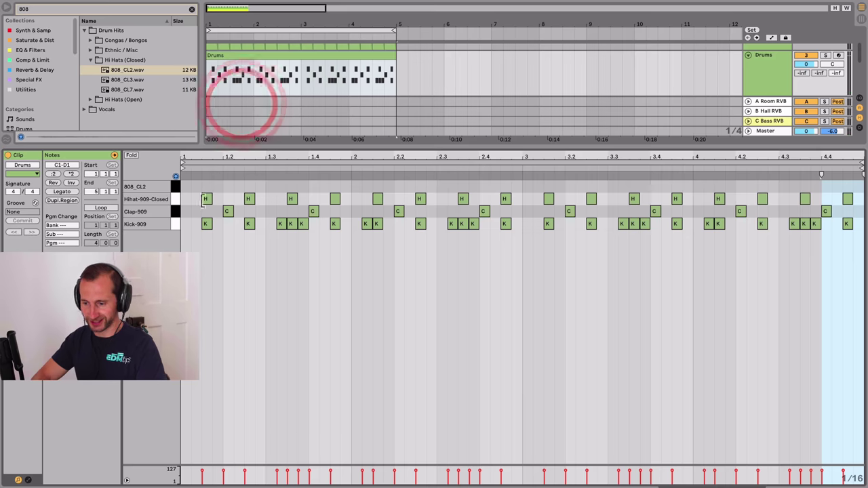
click(184, 187)
double_click(184, 187)
double_click(198, 187)
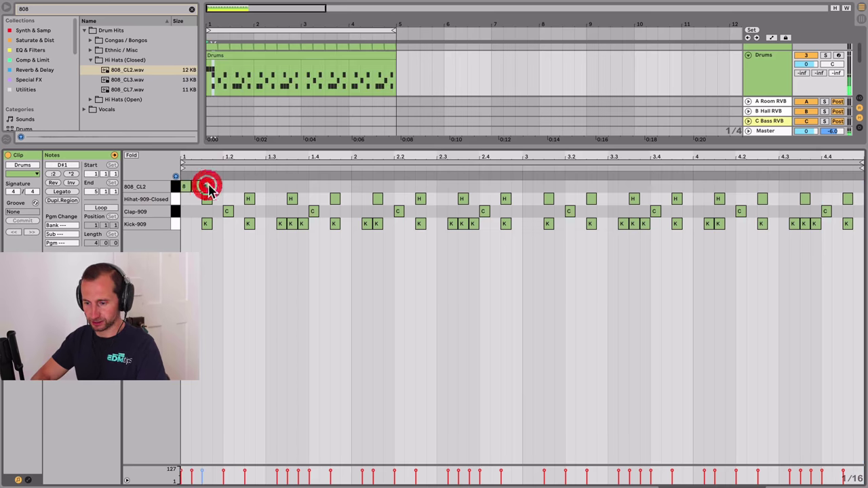
double_click(215, 187)
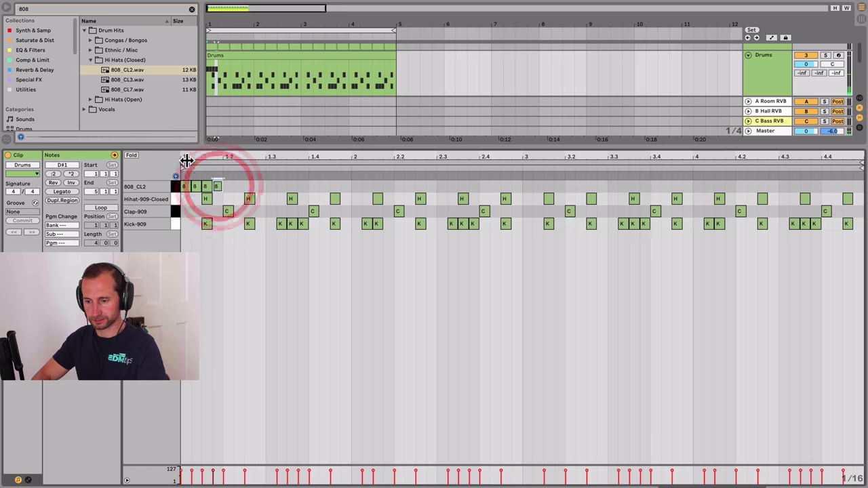
- Lower the velocities of the first and third 808_CL2 notes and play the loop
drag(184, 161, 183, 191)
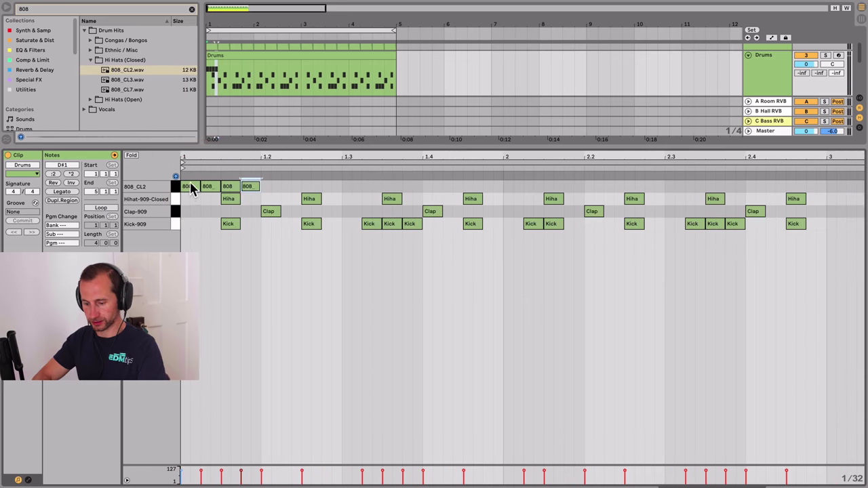
super+click(191, 185)
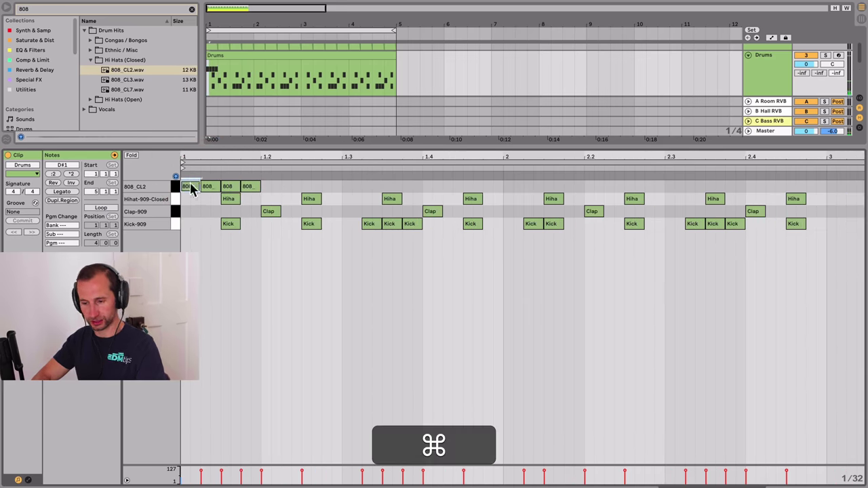
super+click(229, 187)
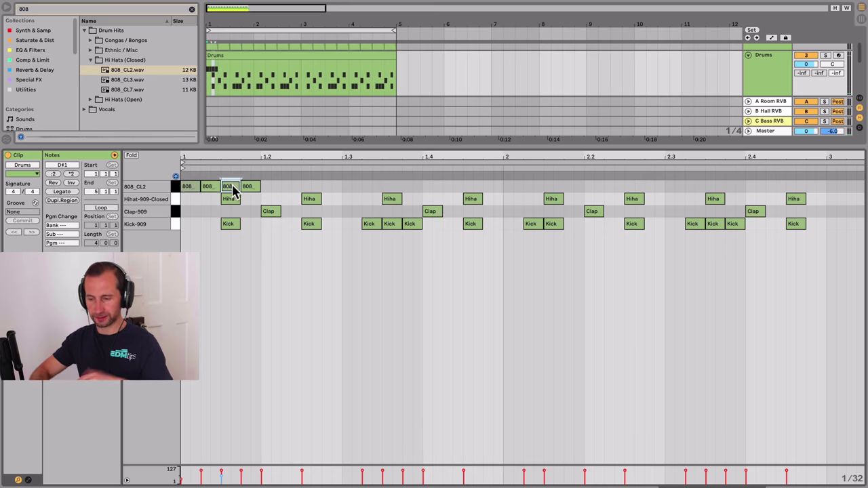
key(space)
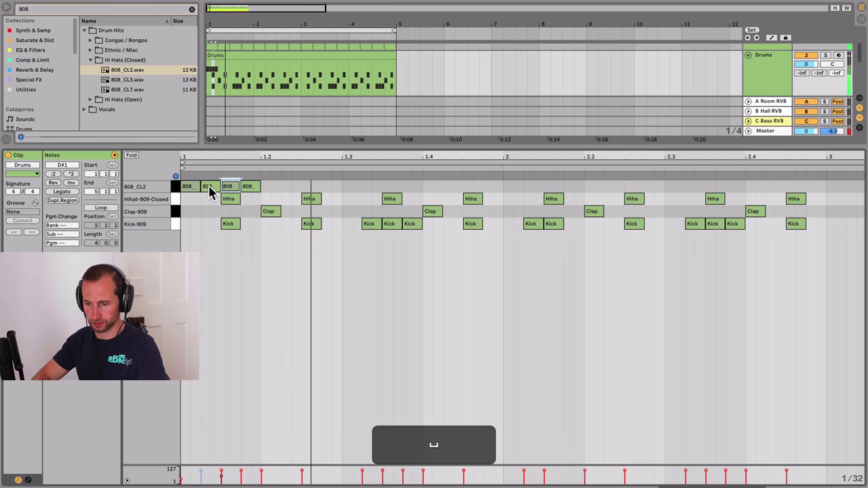
- Select the four 808_CL2 notes and duplicate them beat by beat through to the end of the four-bar clip
shift+click(190, 188)
shift+click(208, 187)
shift+click(228, 187)
shift+click(250, 188)
drag(287, 158, 238, 158)
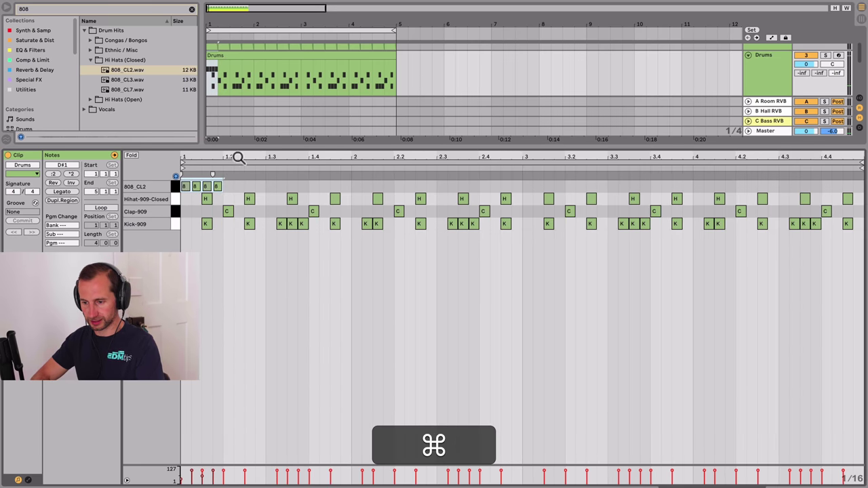
key(super+d)
key(super+d)
key(super+d)
key(super+d)
key(super+d)
key(super+d)
key(super+d)
key(super+d)
key(super+d)
key(super+d)
key(super+d)
key(super+d)
key(super+d)
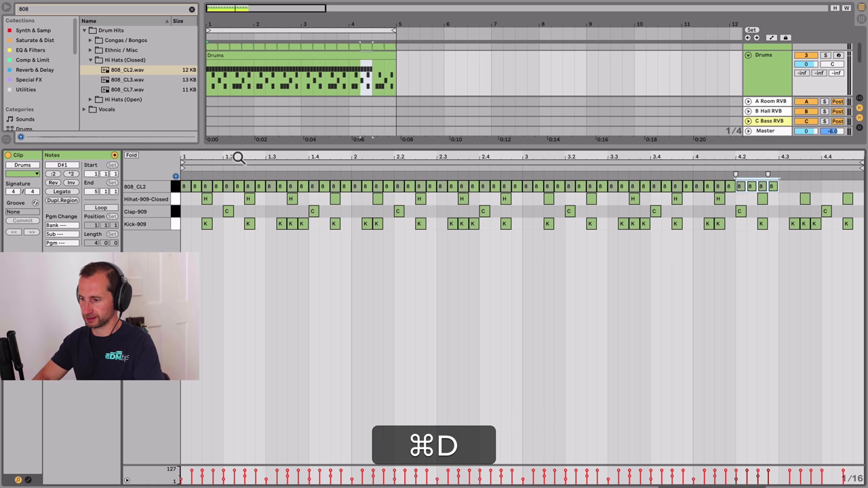
- Show the Drums rack's 808_CL2 chain, trim the start of its sample slightly later while listening, and stop playback
key(shift+Tab)
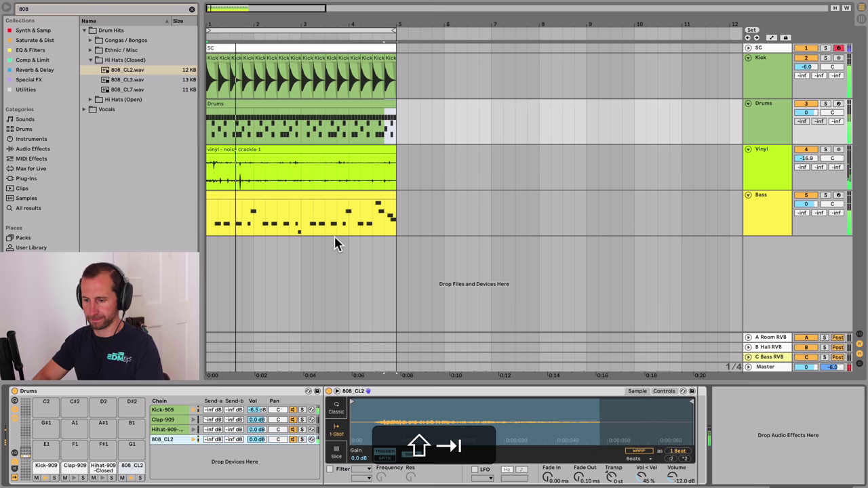
click(181, 438)
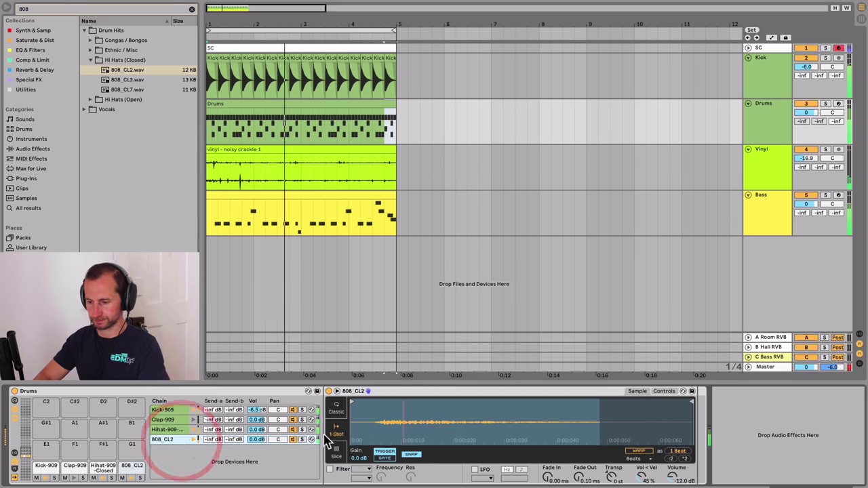
drag(354, 401, 373, 401)
key(space)
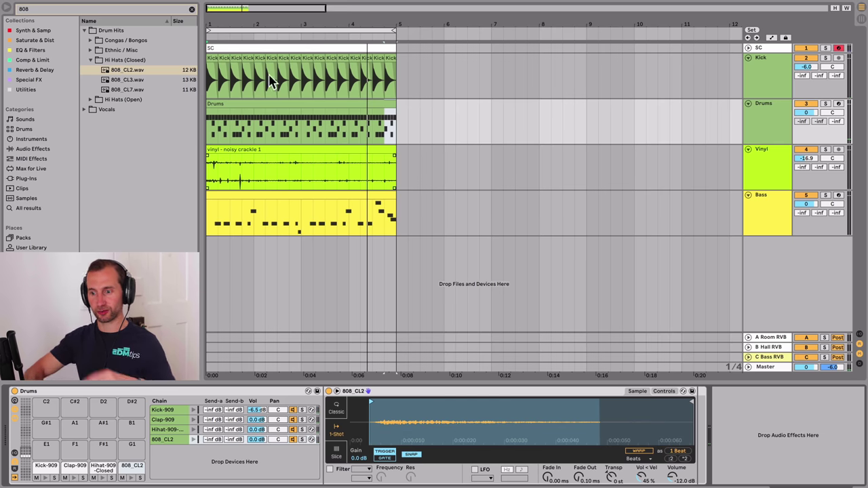
- Clear the library search and add the Delay effect from Reverb & Delay after 808_CL2, with Ping Pong enabled
click(47, 70)
click(192, 9)
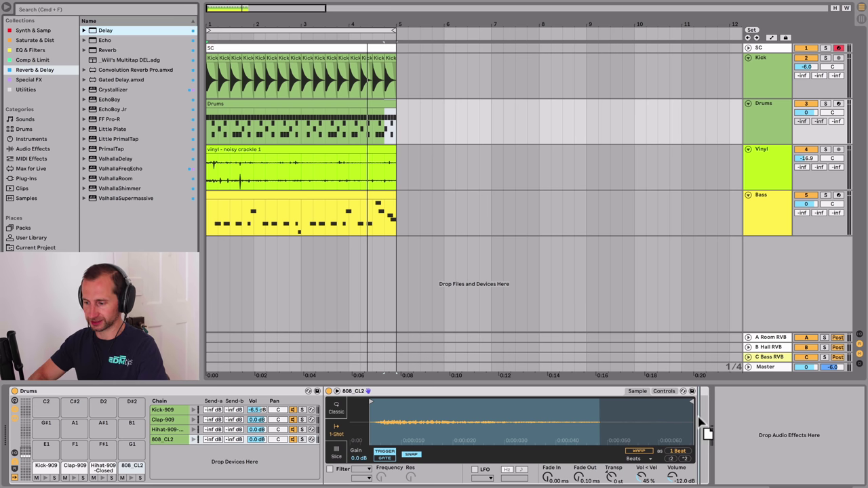
drag(697, 415, 697, 414)
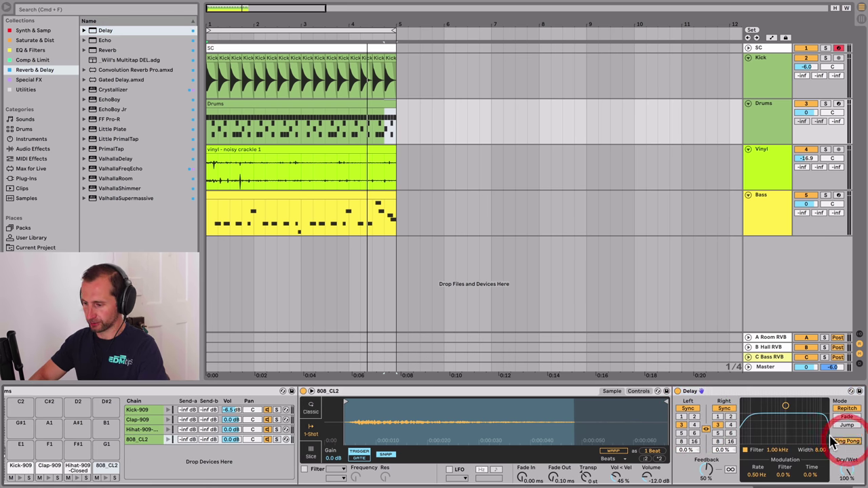
click(375, 391)
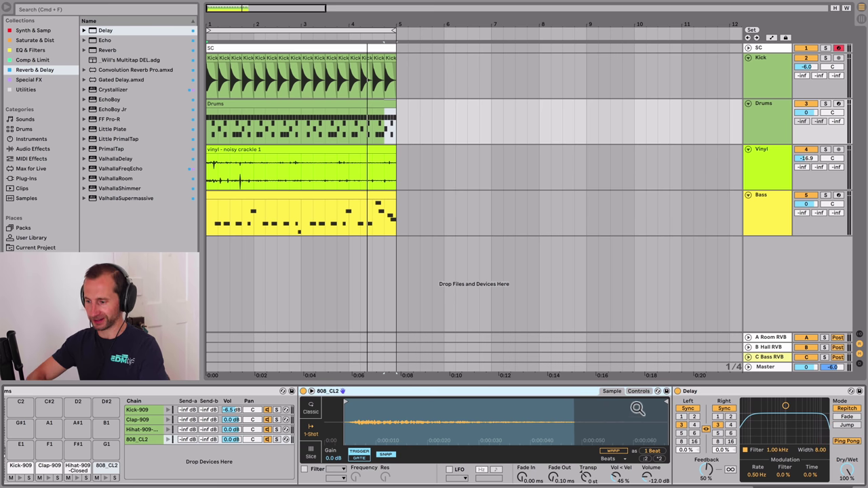
- Switch the Delay to unsynced time, unlink its channels, set left to 1.00 ms and right to 3.26 ms, and audition it
click(723, 409)
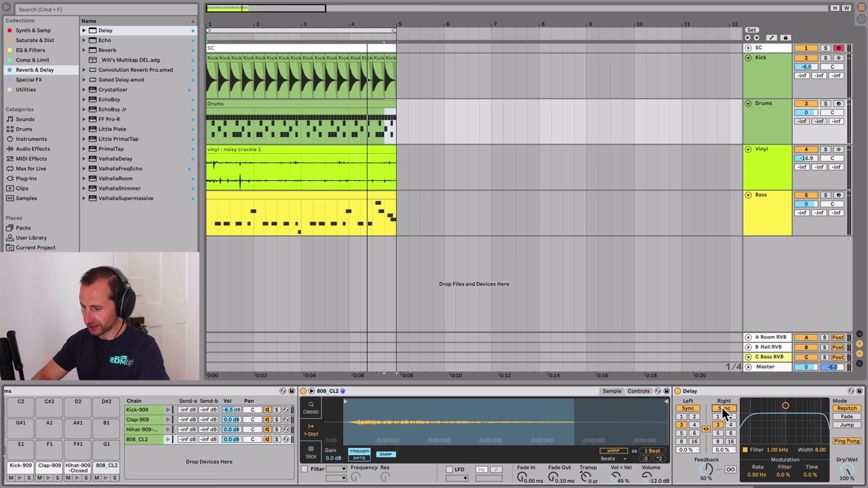
click(687, 408)
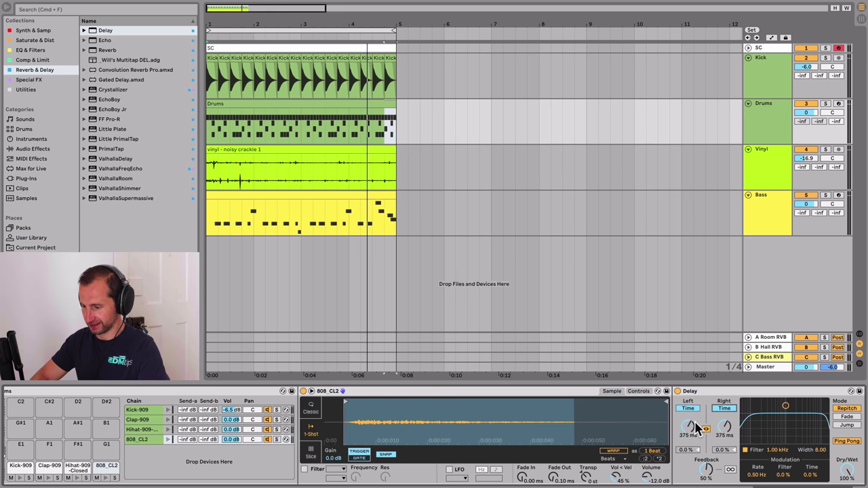
click(704, 431)
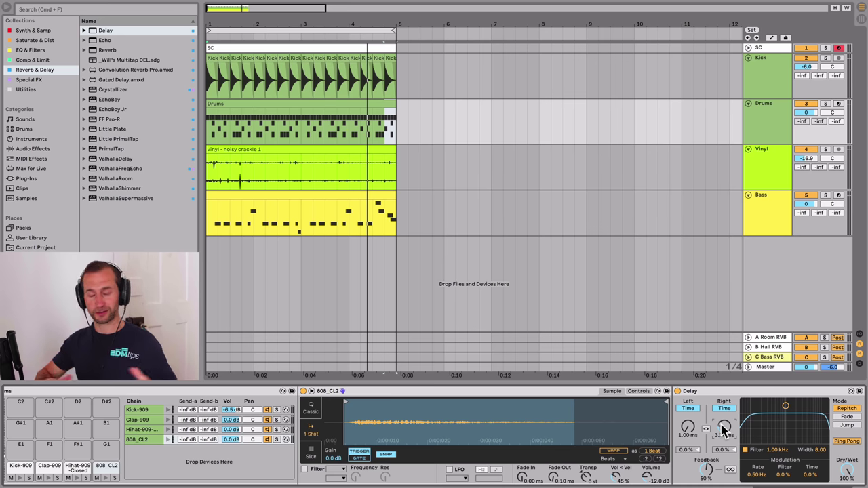
key(space)
key(space)
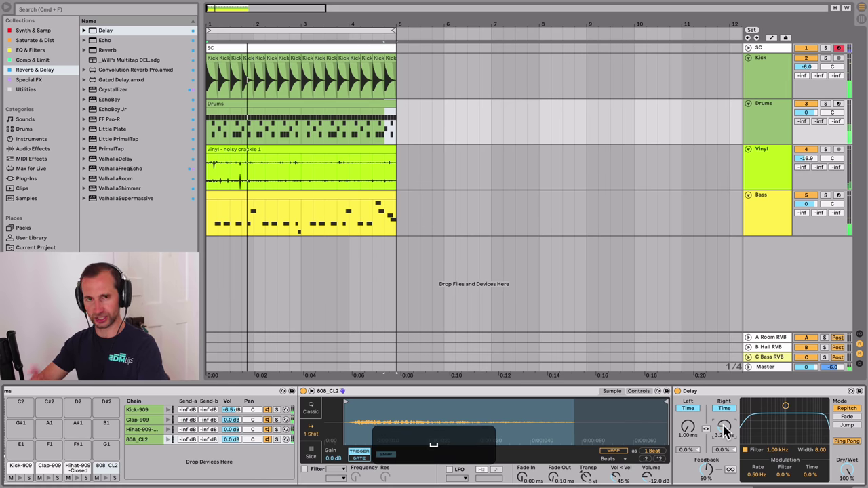
- Enable Mono in the Master track's Utility and play the loop
click(771, 366)
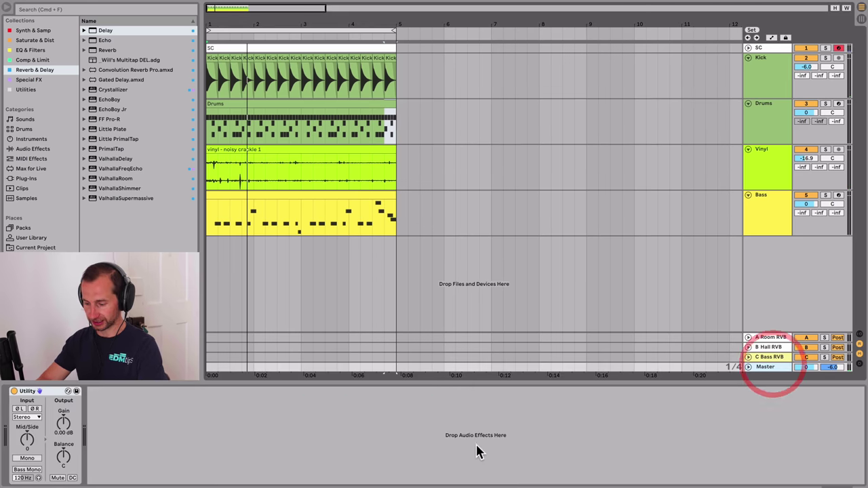
key(alt)
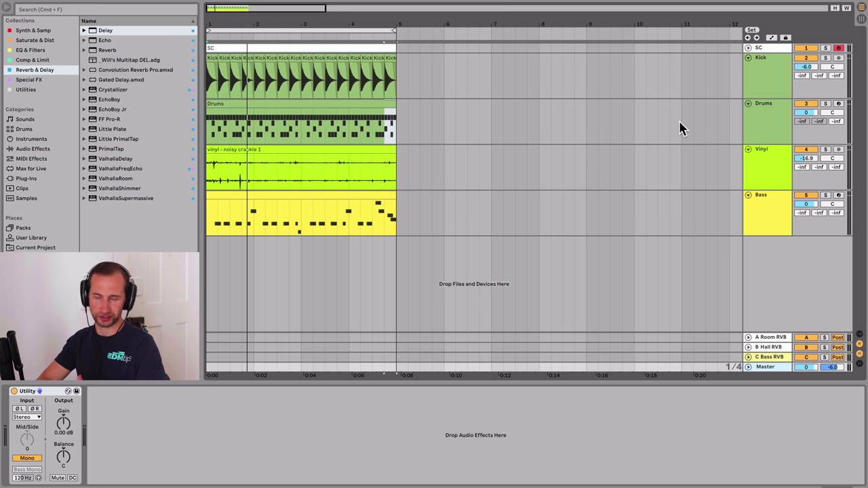
key(space)
- Solo the Drums track, compare the 808_CL2 hat with its Delay off and on, then unsolo and replay the full loop
key(alt)
alt+click(762, 127)
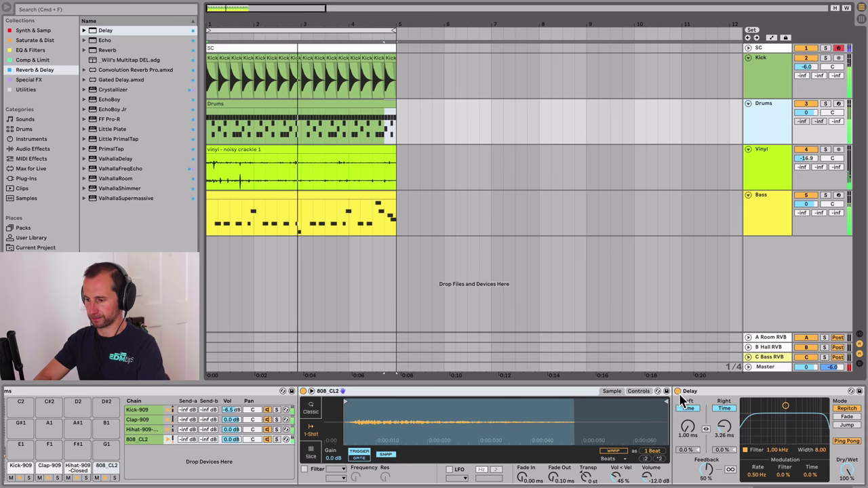
alt+click(825, 104)
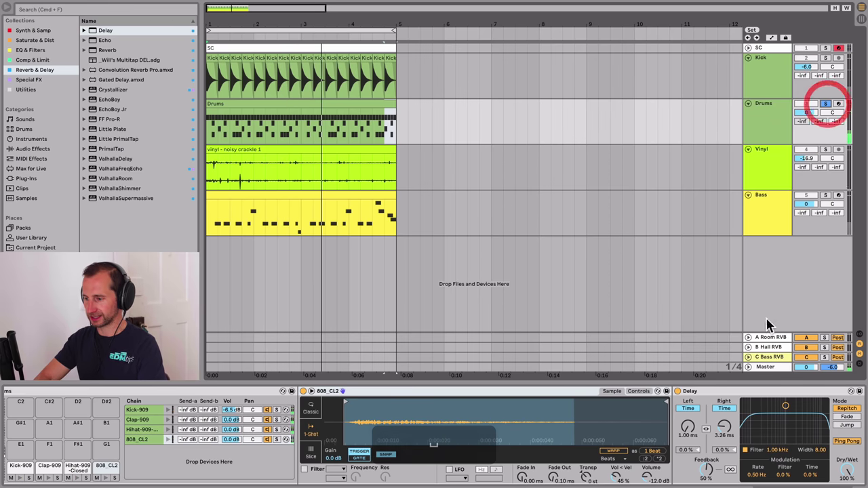
click(677, 392)
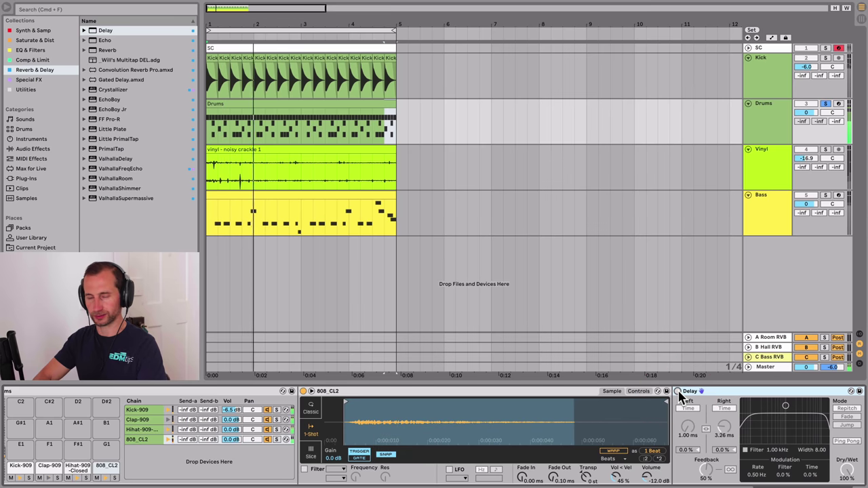
click(677, 392)
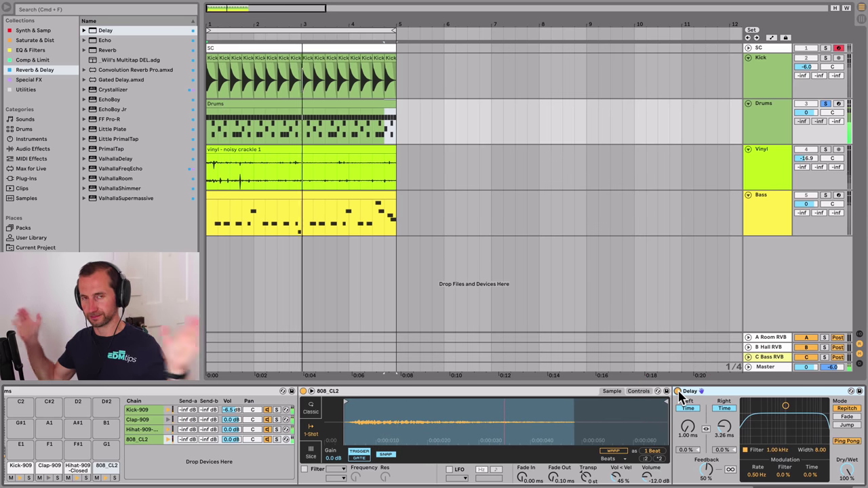
key(space)
click(825, 103)
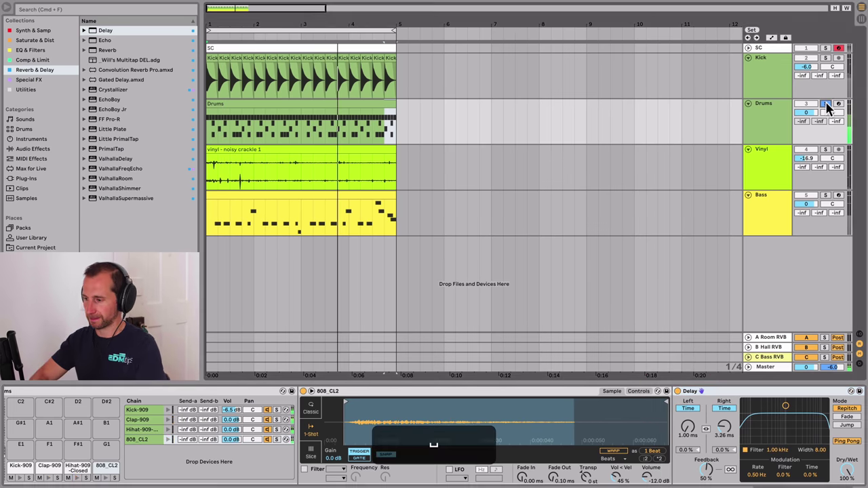
key(space)
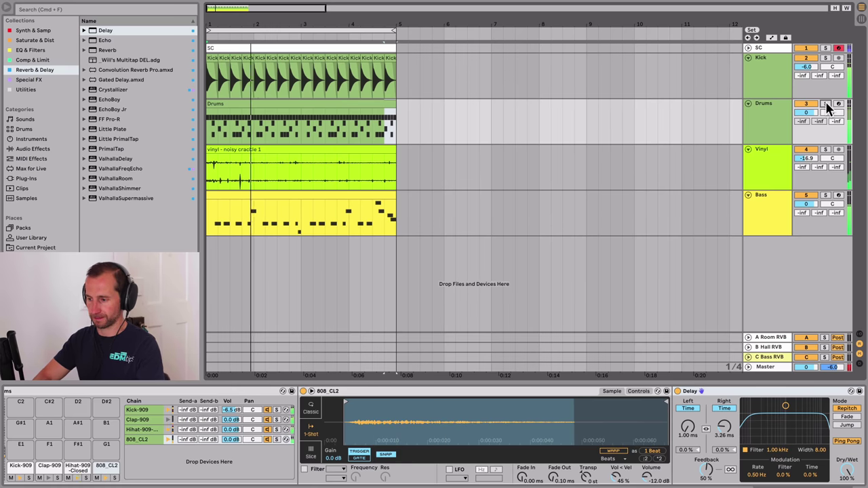
- Save the set and add a new audio track named Vocal below the Bass track
key(super+s)
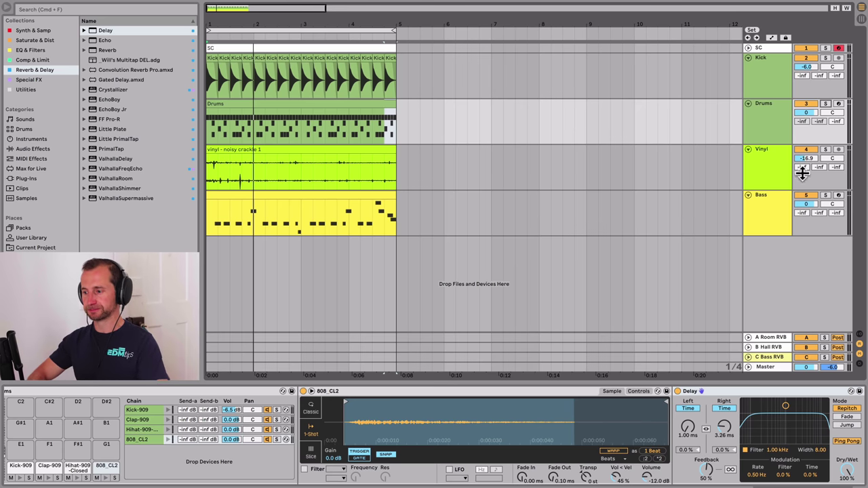
click(780, 208)
key(super+t)
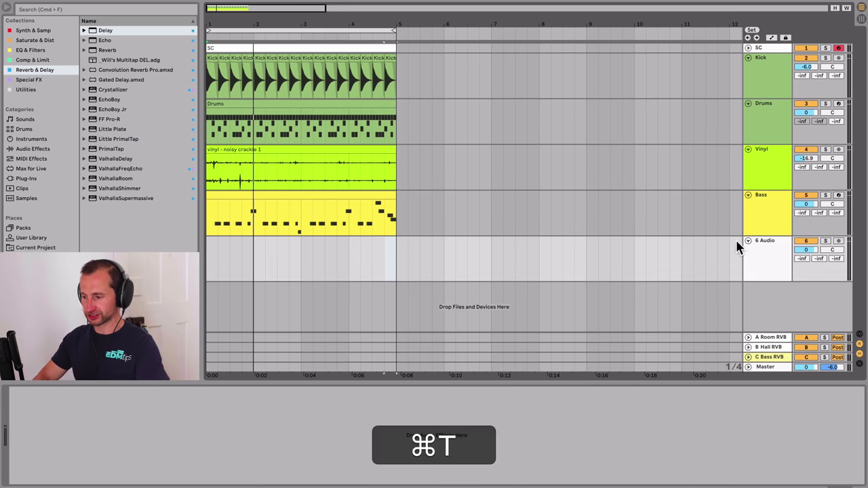
click(768, 251)
key(super+r)
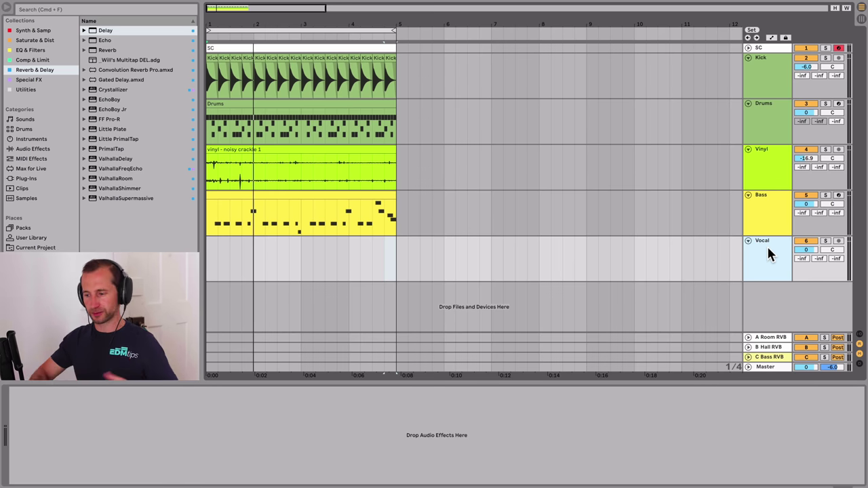
- Switch to the browser's YouTube video of Ayahuasca ceremony songs and examine the search phrase "peruvian vocal acapella"
key(super+Tab)
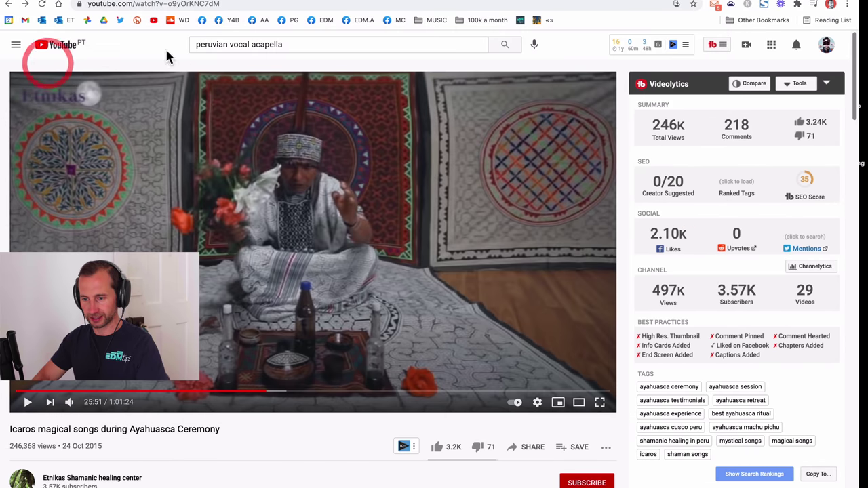
click(212, 45)
click(248, 44)
click(270, 43)
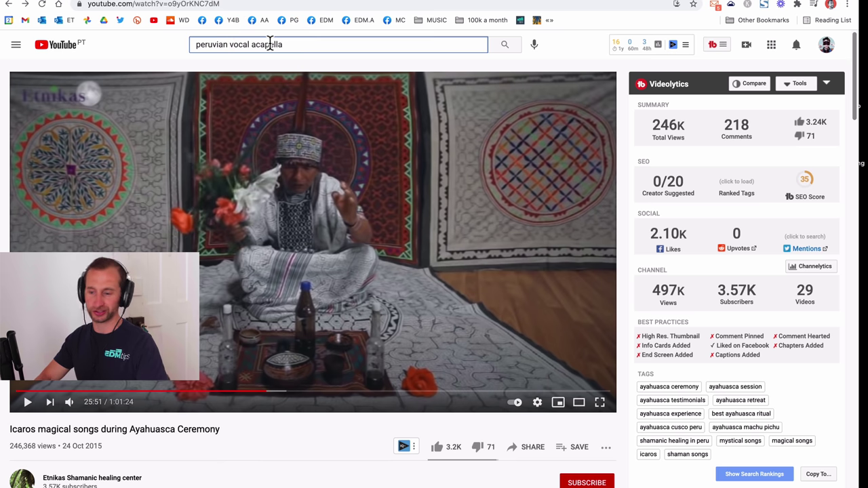
- Audition the ceremony video against the groove by starting the loop in Ableton Live and playing the YouTube video over it
key(alt+Right)
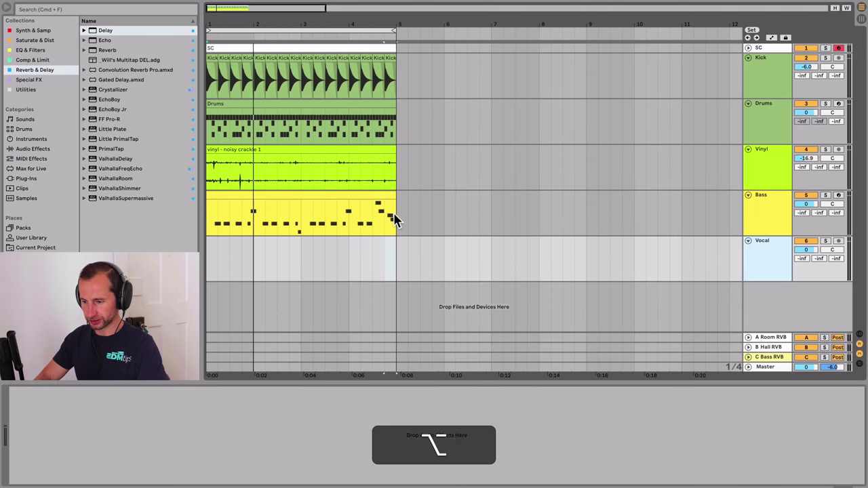
drag(393, 212, 207, 223)
key(space)
key(alt+Left)
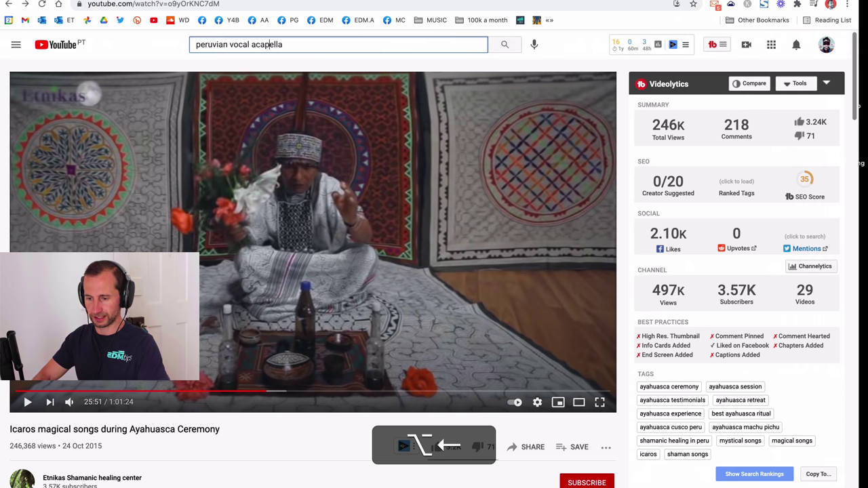
click(28, 403)
mouse_move(67, 404)
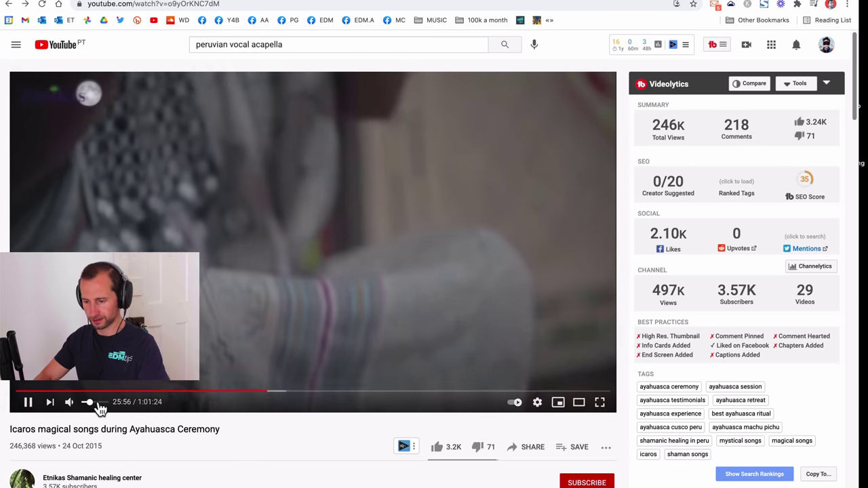
key(space)
- Play the ceremony video's vocal passage from 25:57, pause it, and switch back to Ableton Live
key(alt+Right)
key(alt+Left)
click(204, 120)
key(alt+Left)
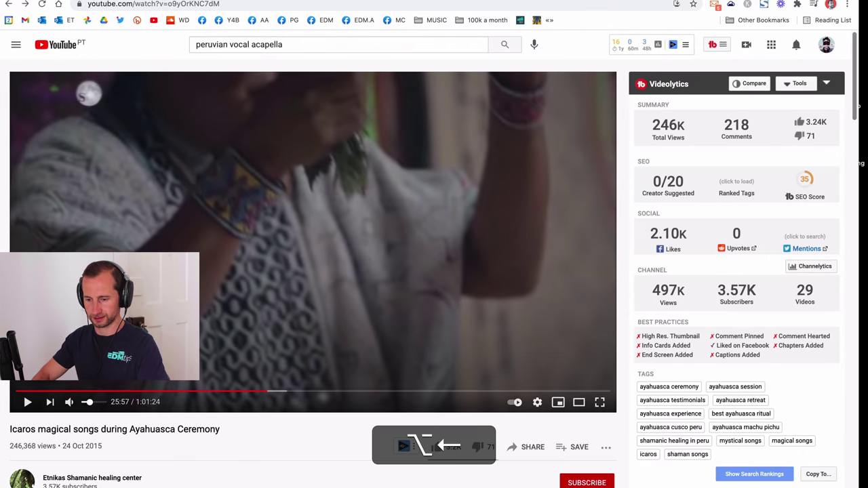
click(26, 400)
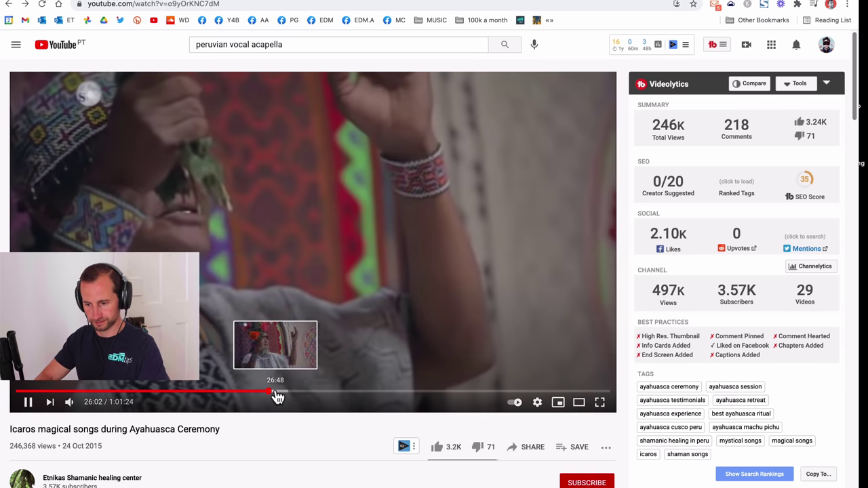
click(28, 402)
key(alt+Right)
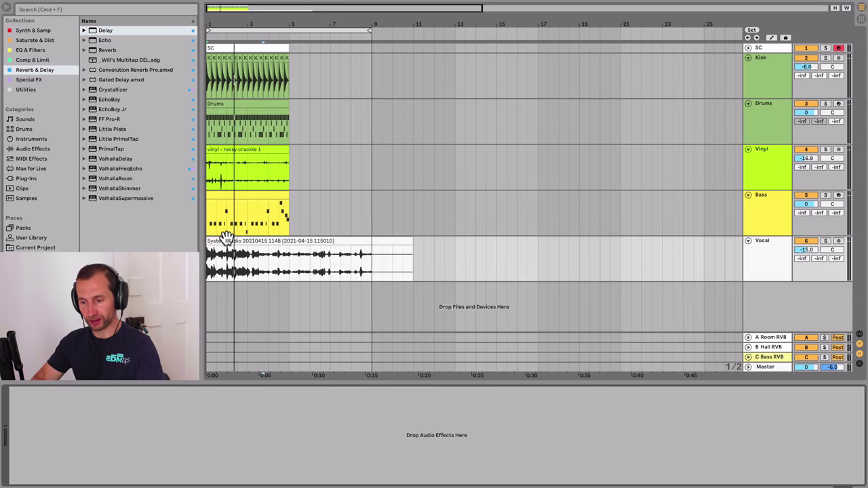
- Solo the Vocal track, audition the System Audio recording with its waveform open, and unsolo the track
click(226, 241)
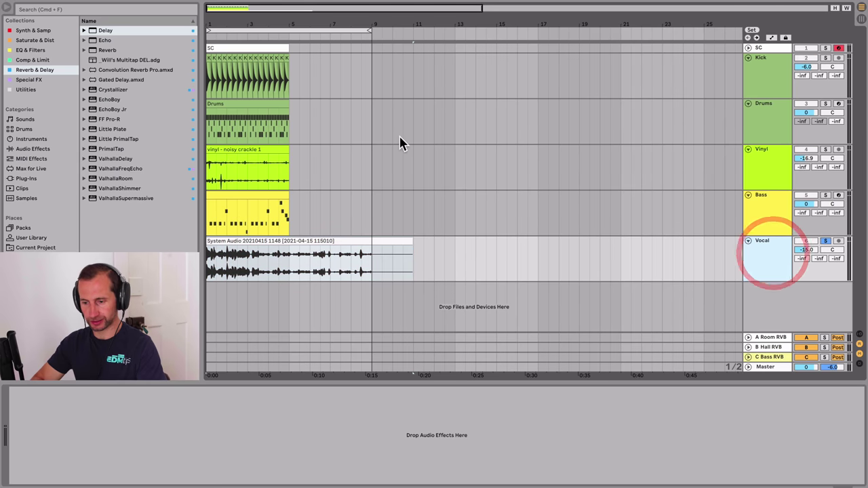
key(space)
double_click(281, 239)
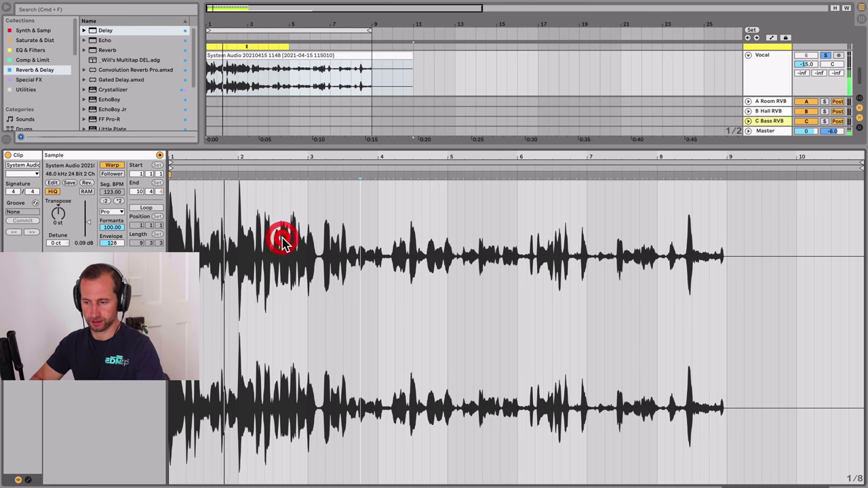
key(space)
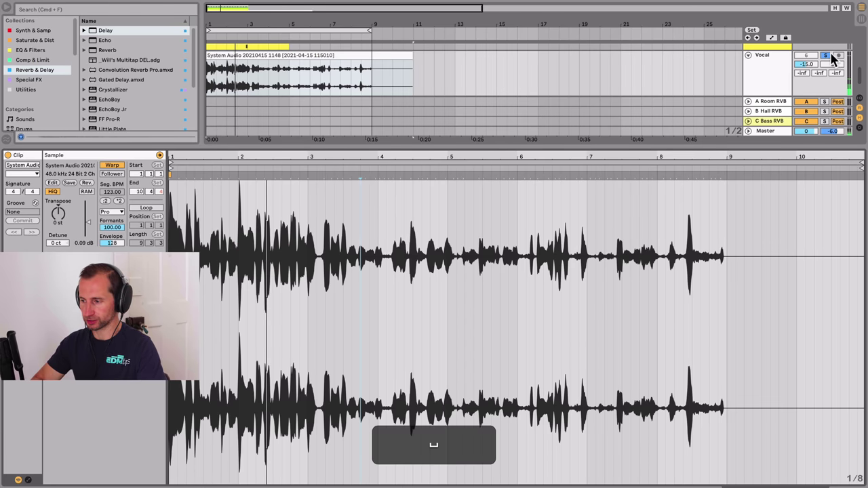
click(832, 57)
scroll(362, 114, down, 1)
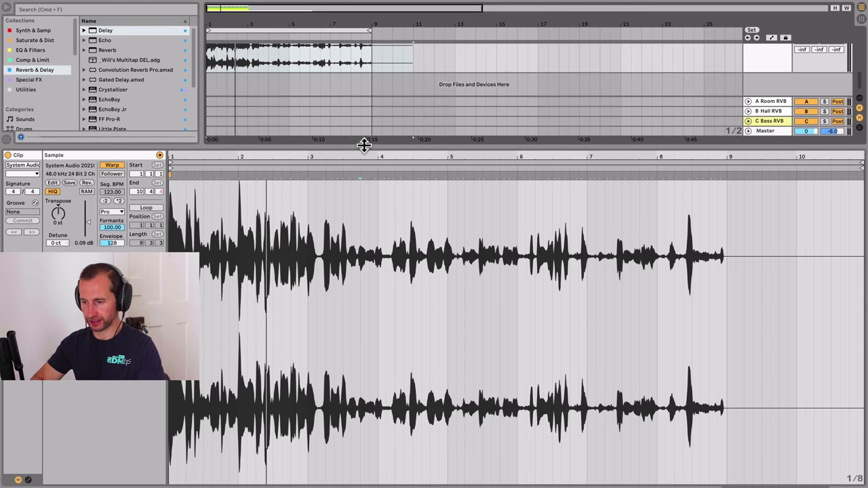
- Duplicate the four-bar SC, Kick, Drums, Vinyl and Bass clips so the groove fills bars 1 to 8
drag(364, 144, 362, 402)
click(282, 195)
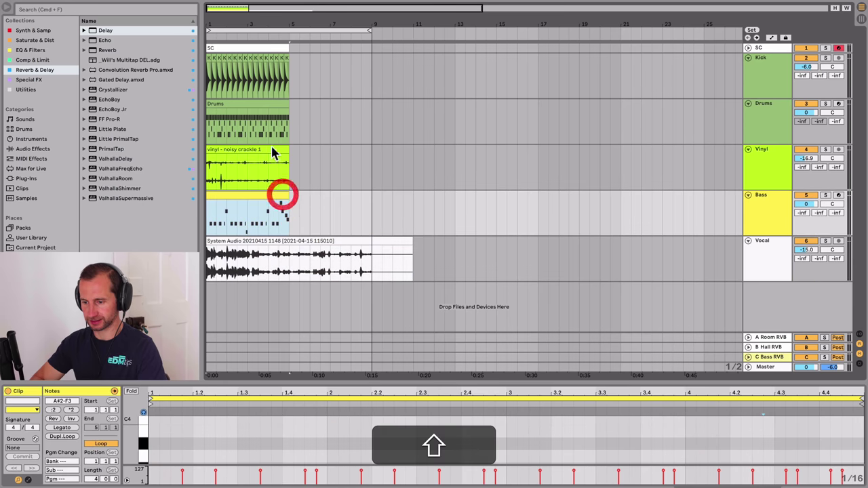
click(299, 200)
drag(290, 213, 202, 39)
key(super+d)
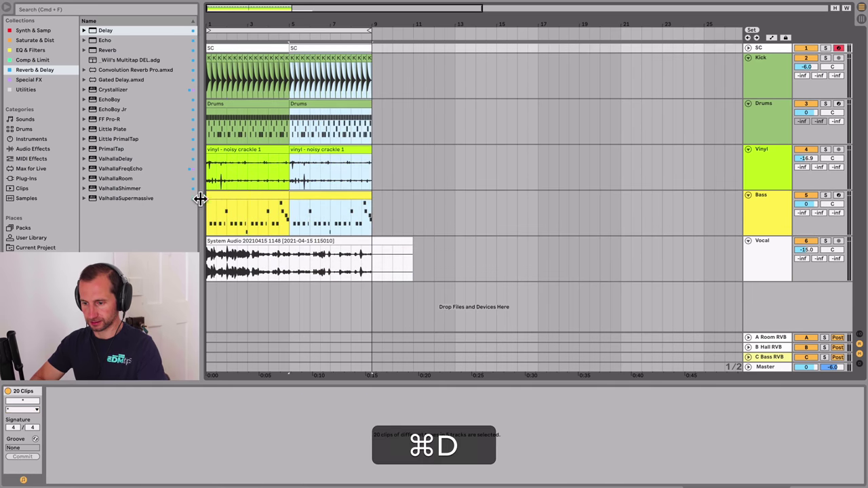
click(205, 216)
- Open the Vocal recording in an enlarged sample editor and examine its timing around bar 3 during playback
click(258, 239)
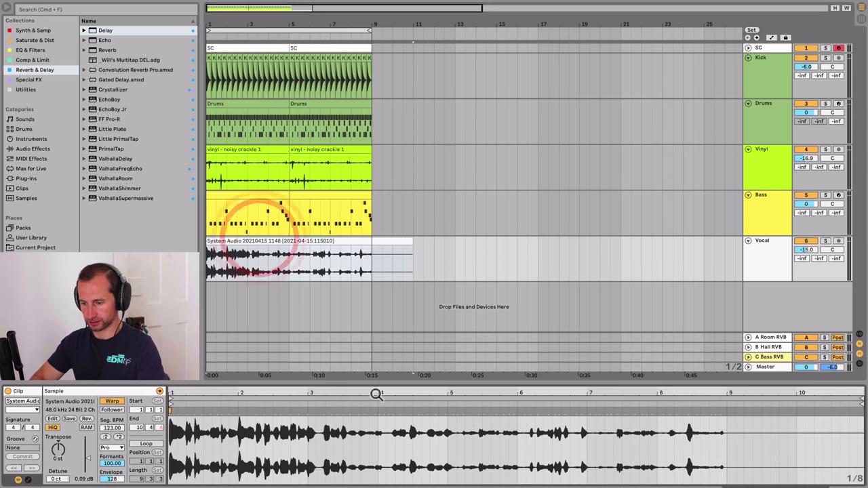
drag(374, 381, 377, 18)
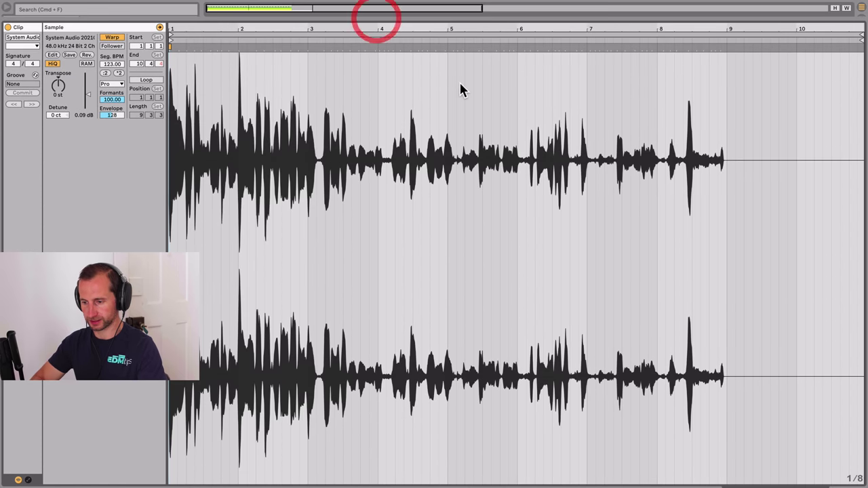
key(space)
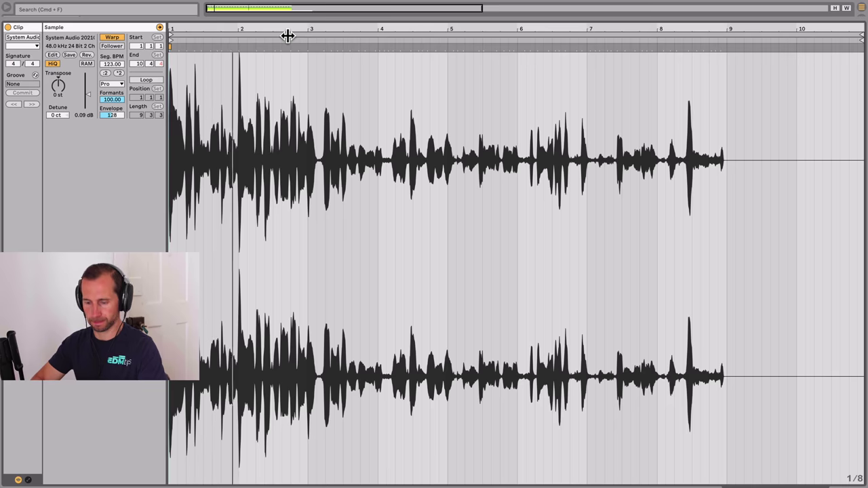
drag(378, 27, 488, 29)
key(super+space)
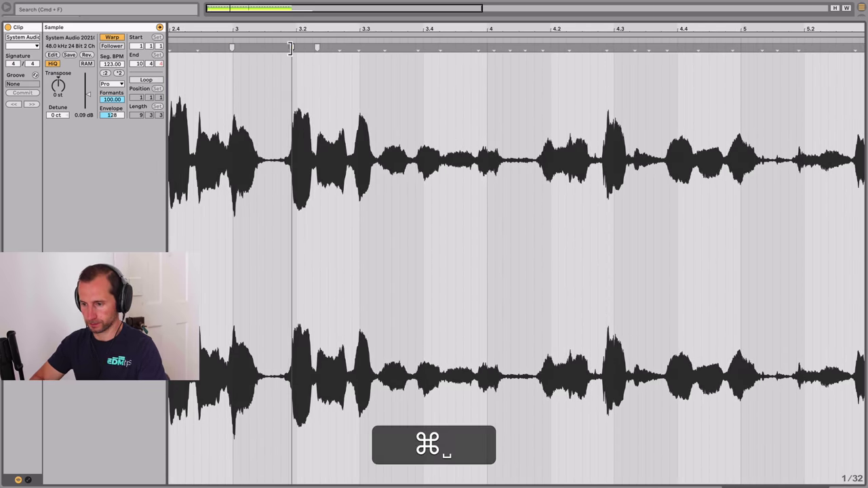
- Align the vocal syllables between 3.2 and 3.3 to the grid with warp markers and audition the phrase
mouse_move(290, 47)
mouse_down()
mouse_move(341, 45)
mouse_move(316, 44)
mouse_move(330, 40)
mouse_move(318, 47)
mouse_move(329, 47)
mouse_up()
key(super+z)
click(220, 40)
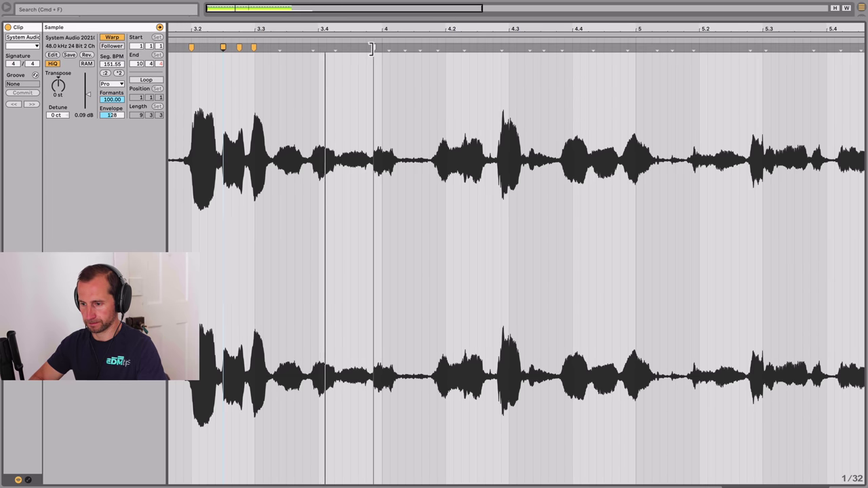
key(space)
click(280, 49)
drag(279, 47, 278, 48)
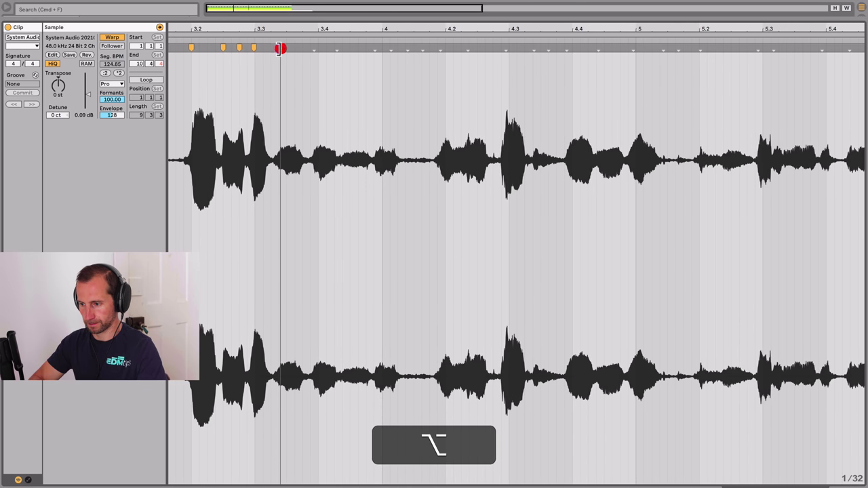
double_click(280, 48)
key(space)
click(186, 41)
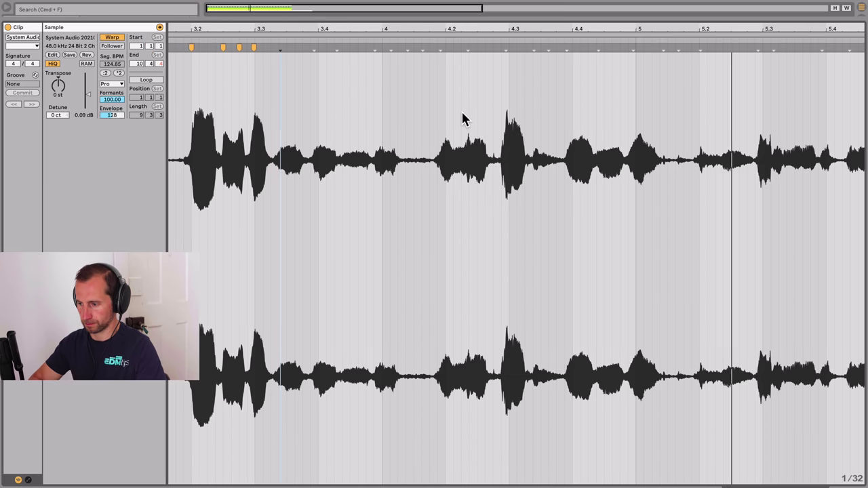
- Return to the arrangement and audition the warped vocal with the full groove from several points between bars 2 and 4
key(shift+Tab)
key(shift+space)
drag(274, 15, 281, 215)
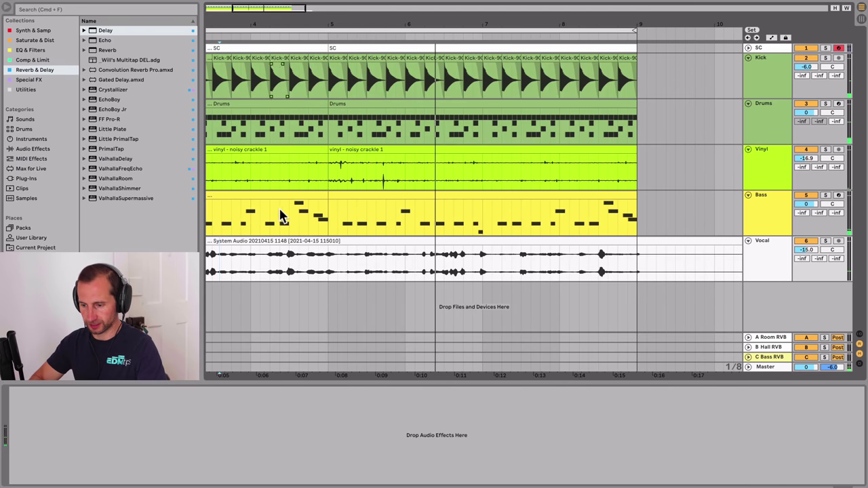
click(268, 265)
key(space)
click(252, 266)
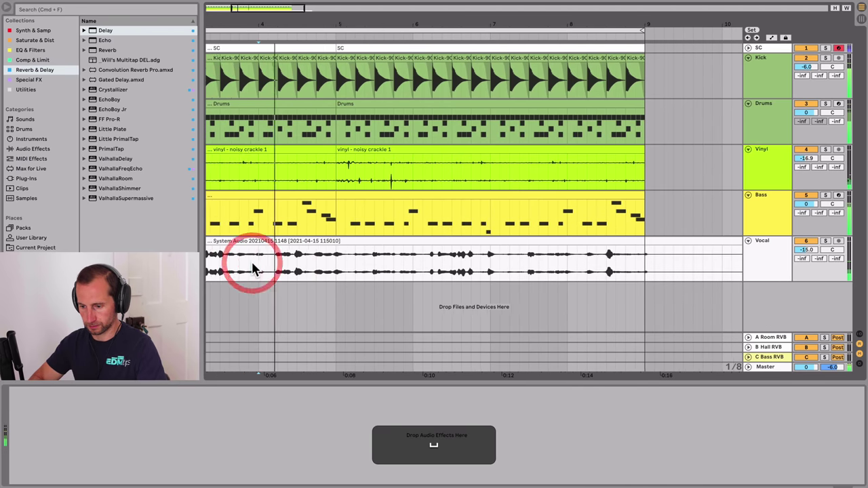
click(226, 266)
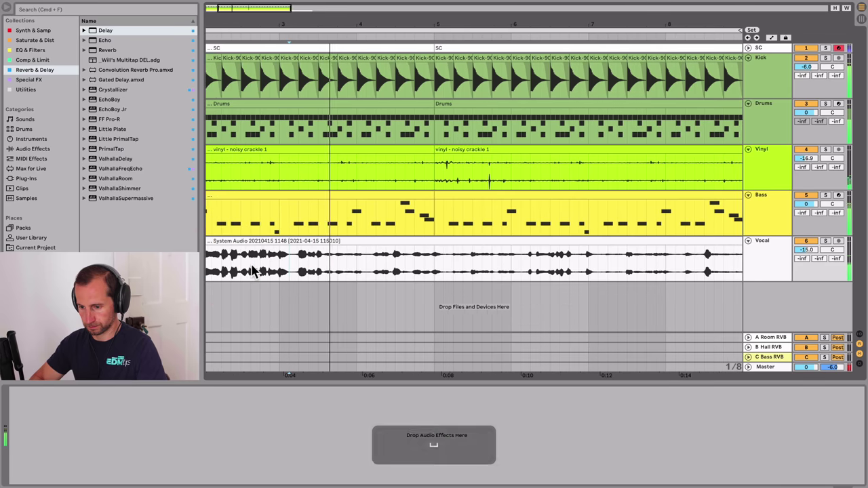
key(space)
click(282, 263)
key(space)
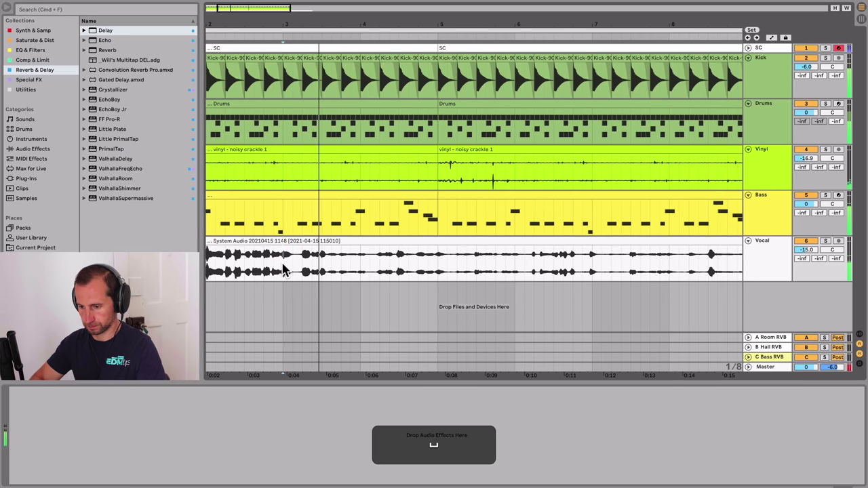
- Mark out bar 3 of the vocal recording while listening, and return the play position to the start of that bar
drag(283, 270, 359, 269)
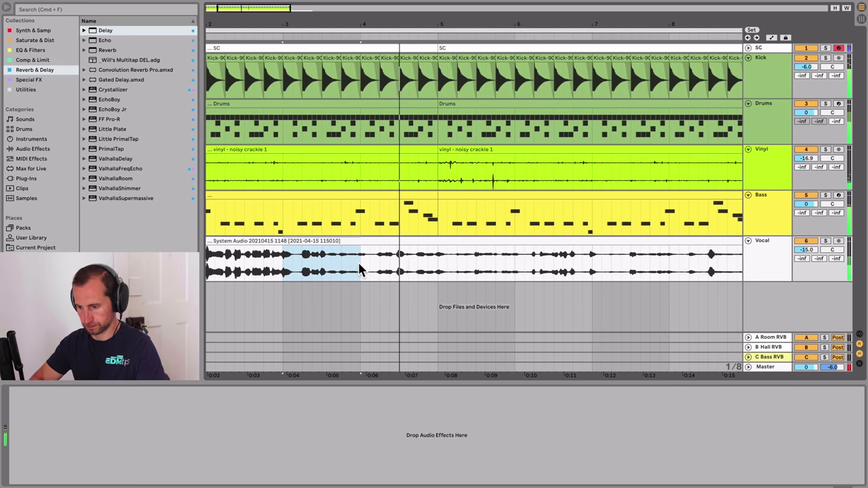
key(space)
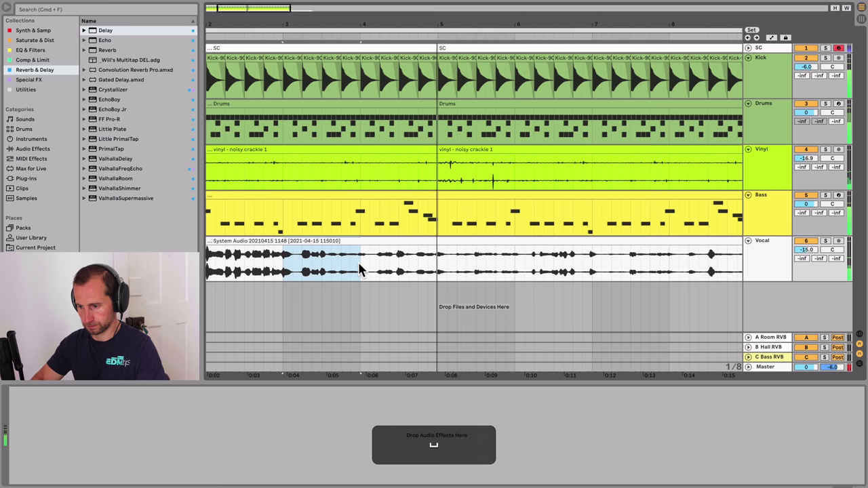
click(285, 269)
drag(323, 21, 247, 23)
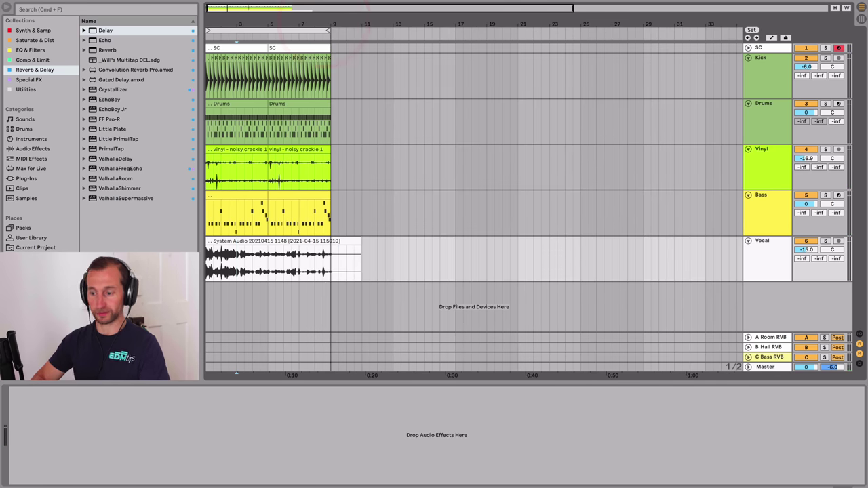
- Duplicate the vocal's first four bars over bars 5 to 8 and delete the leftover recording after bar 9 during playback
key(space)
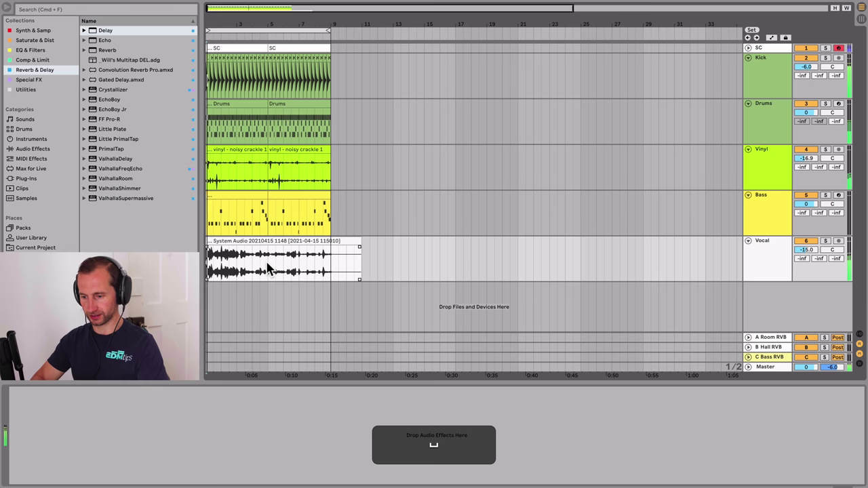
drag(269, 270, 207, 270)
key(super+d)
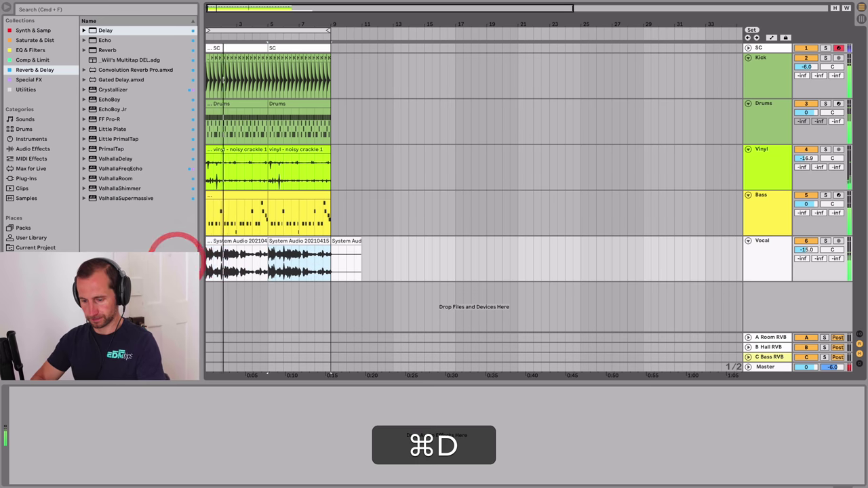
click(355, 236)
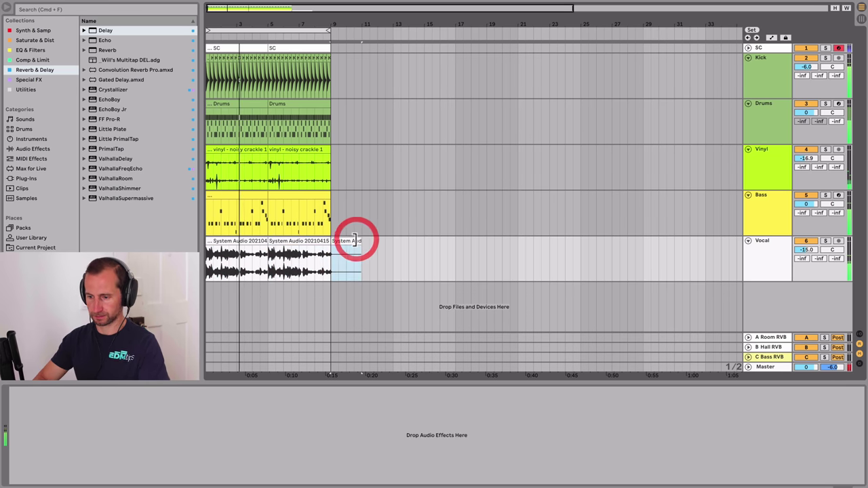
key(BackSpace)
key(XF86AudioRaiseVolume)
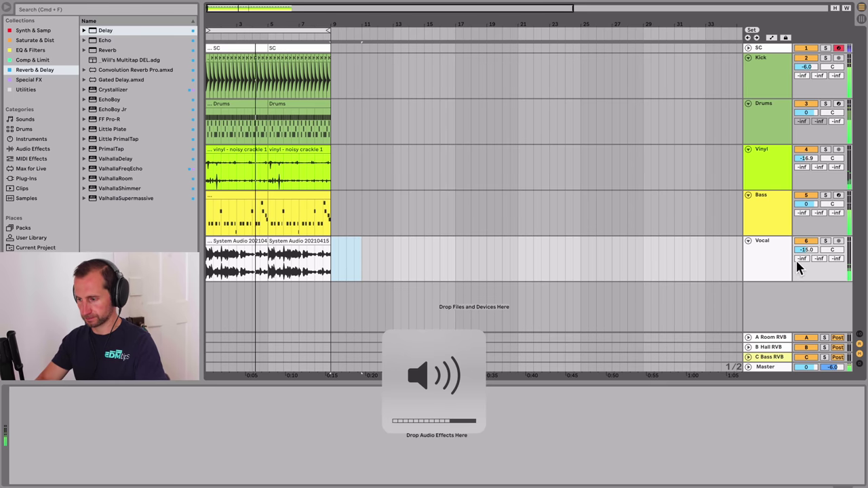
- Raise the Vocal track's volume to -11.5 dB while listening to it in the full groove
drag(806, 250, 806, 238)
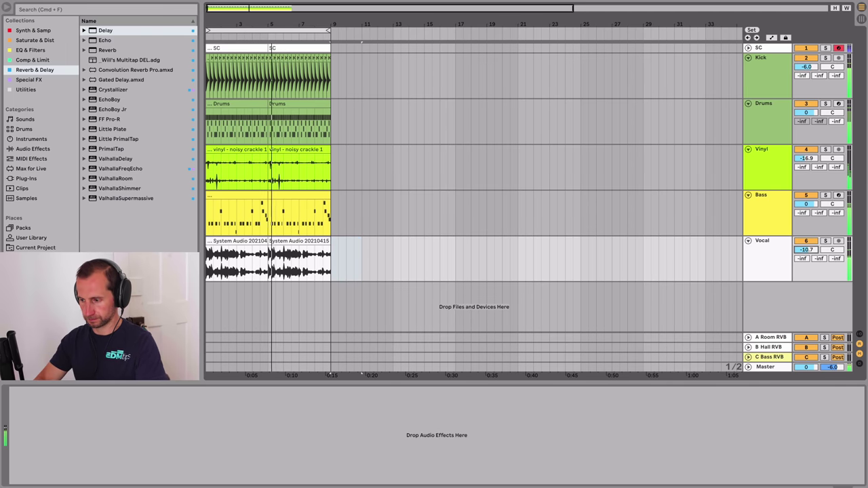
click(754, 249)
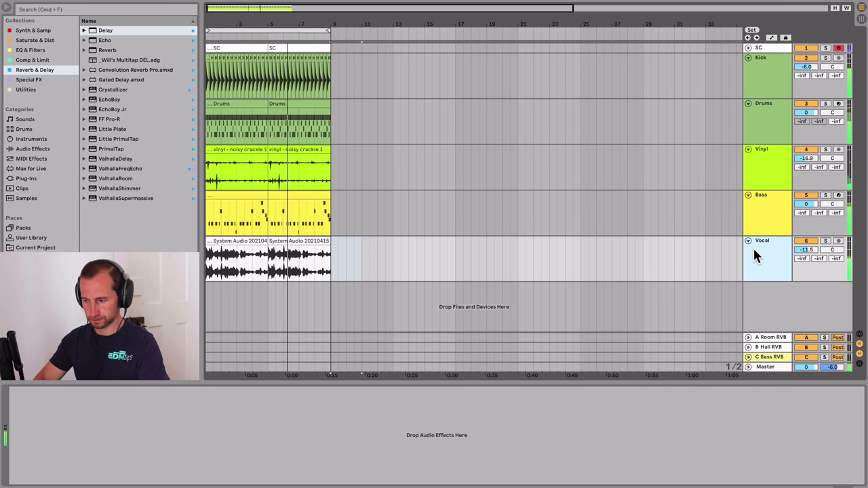
double_click(754, 249)
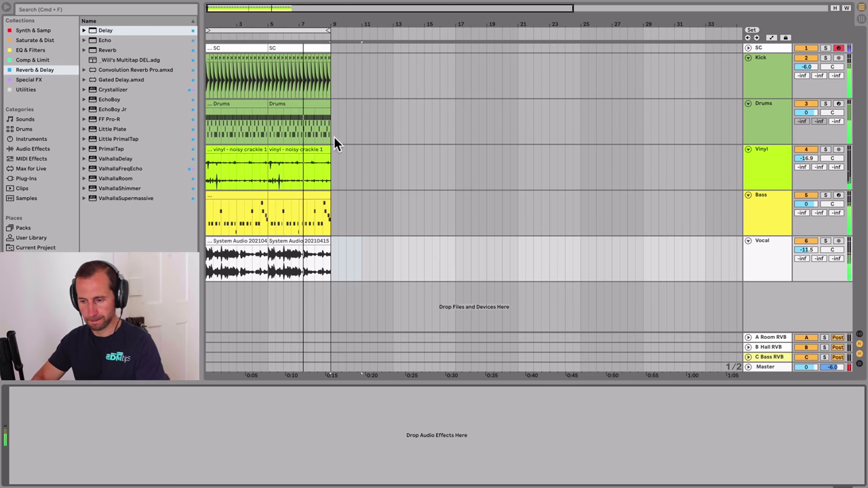
- Insert a new audio track below the Vocal track and name it Trumpet
click(755, 270)
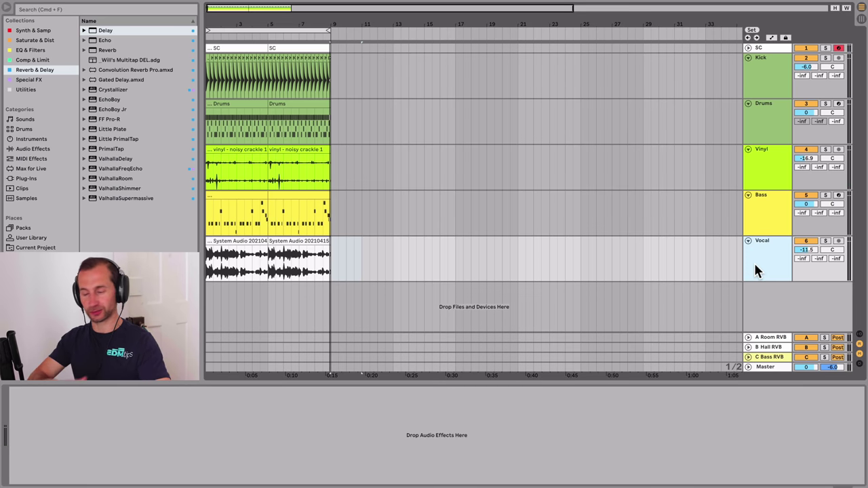
key(super)
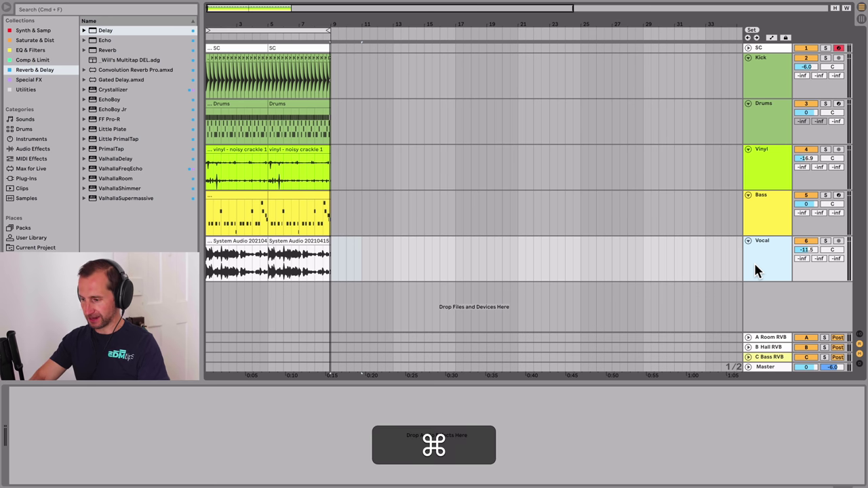
key(shift+super+t)
click(763, 297)
key(super+r)
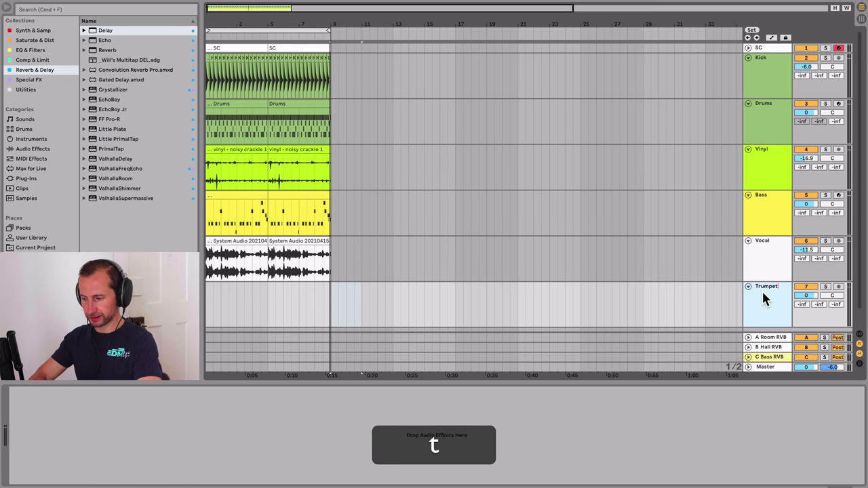
- Open Splice on the Afro Funk pack's trumpet samples, with the groove playing in Ableton Live for auditioning
key(alt+space)
text(splice)
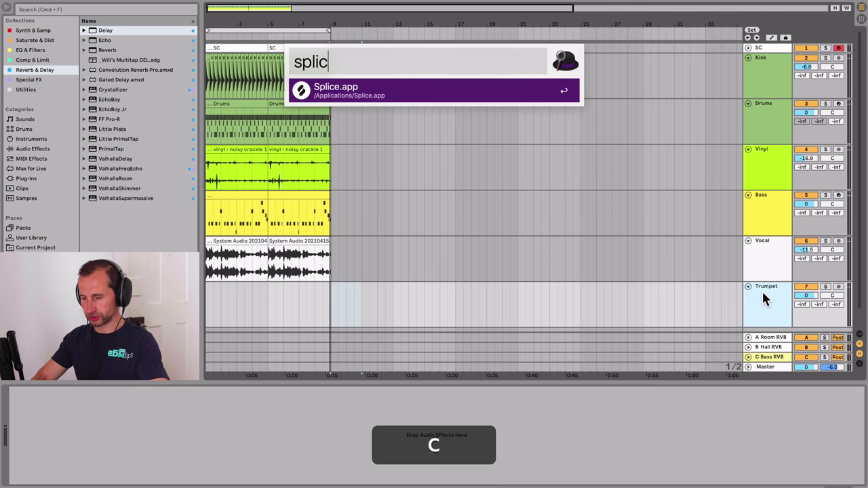
key(Return)
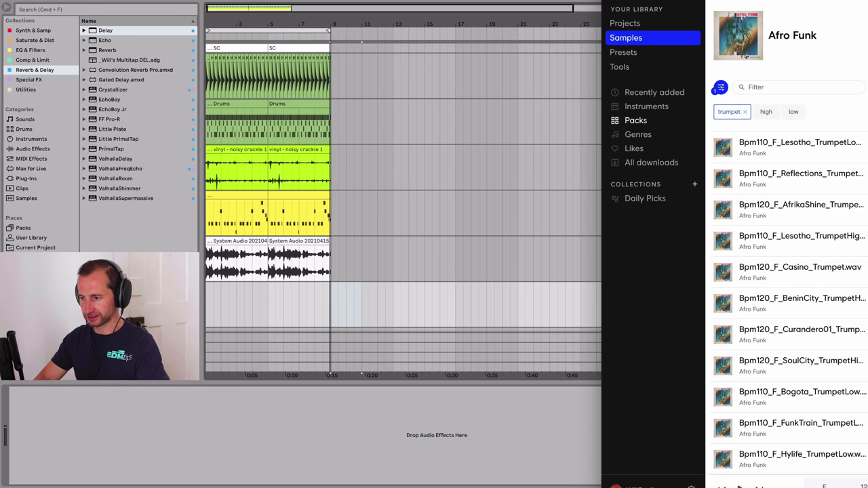
drag(633, 23, 582, 23)
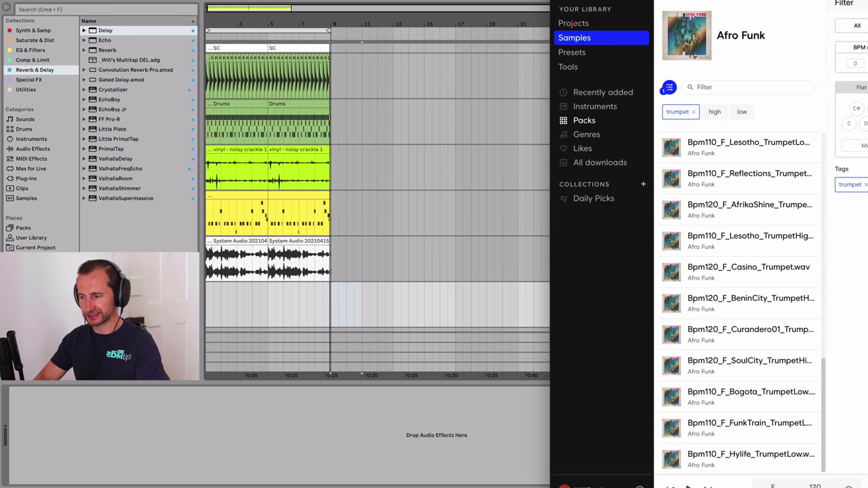
click(371, 4)
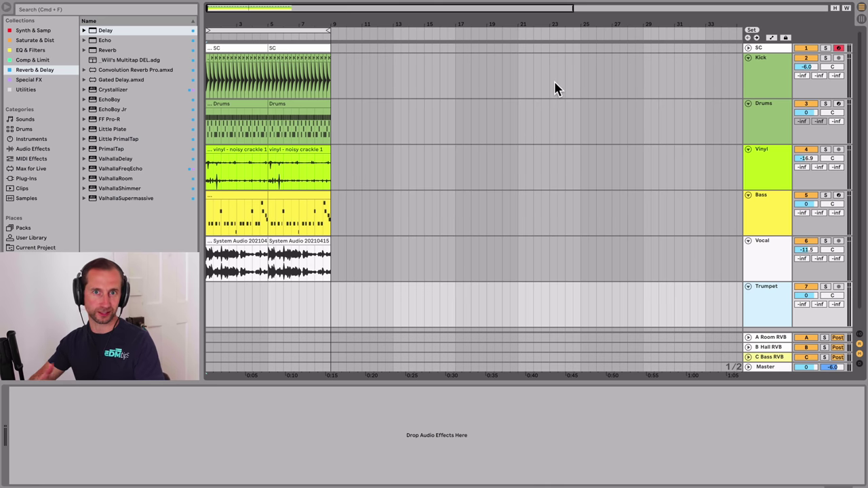
key(space)
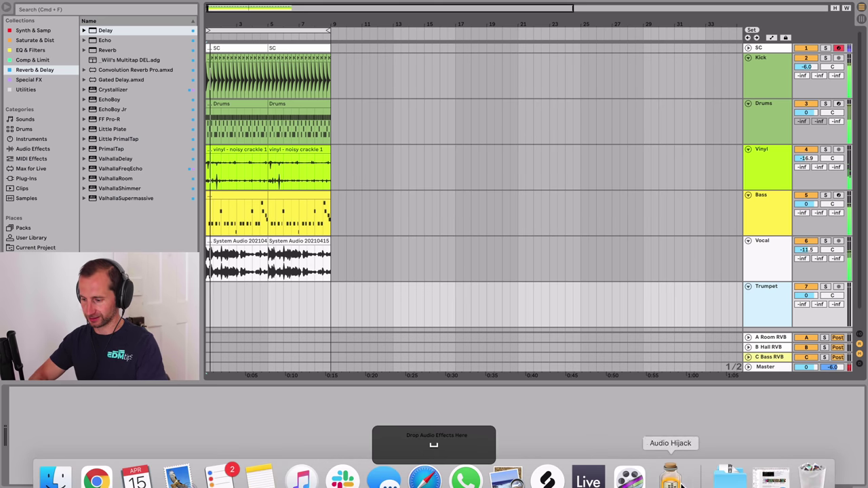
click(547, 478)
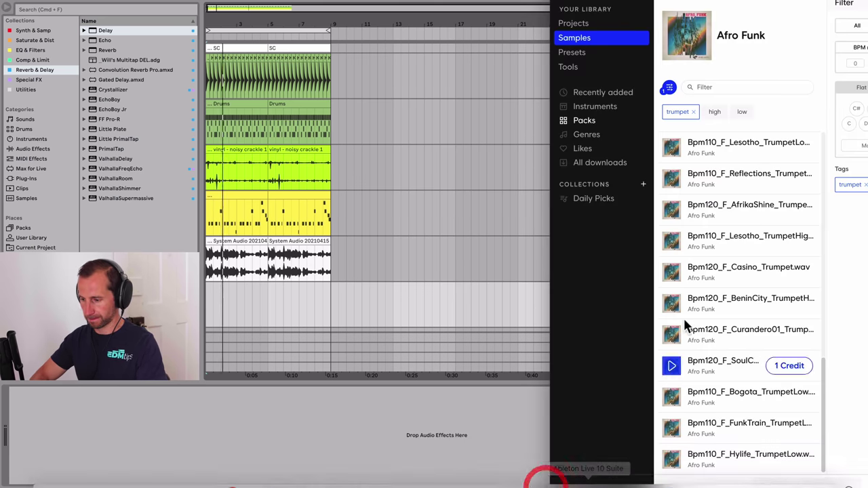
- Audition several Afro Funk trumpet samples over the groove and download Bpm120_F_Curandero01_Trumpet
click(672, 146)
click(671, 178)
click(670, 369)
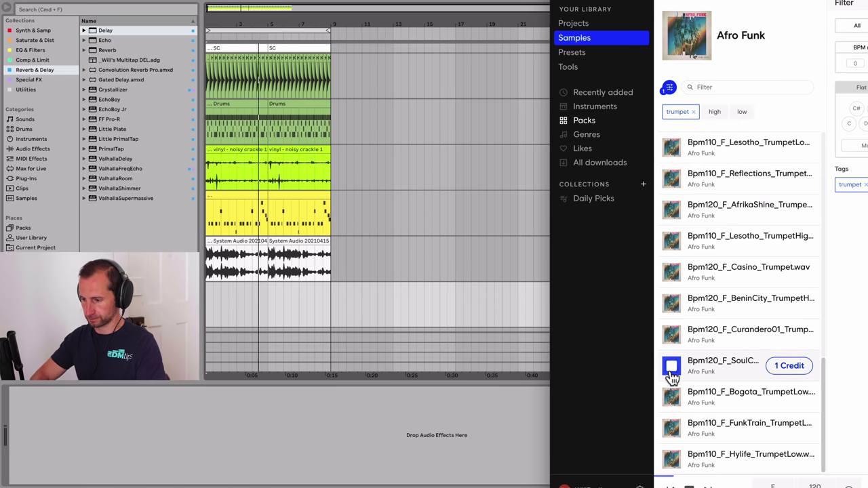
click(671, 398)
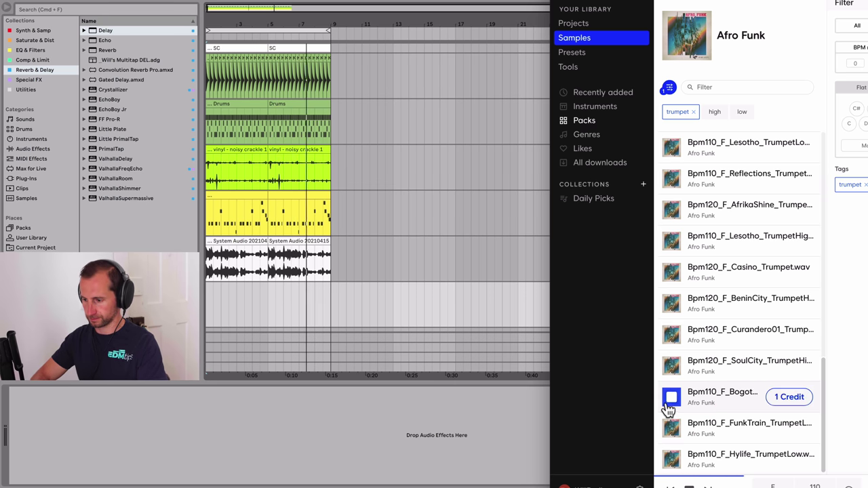
click(671, 398)
click(673, 336)
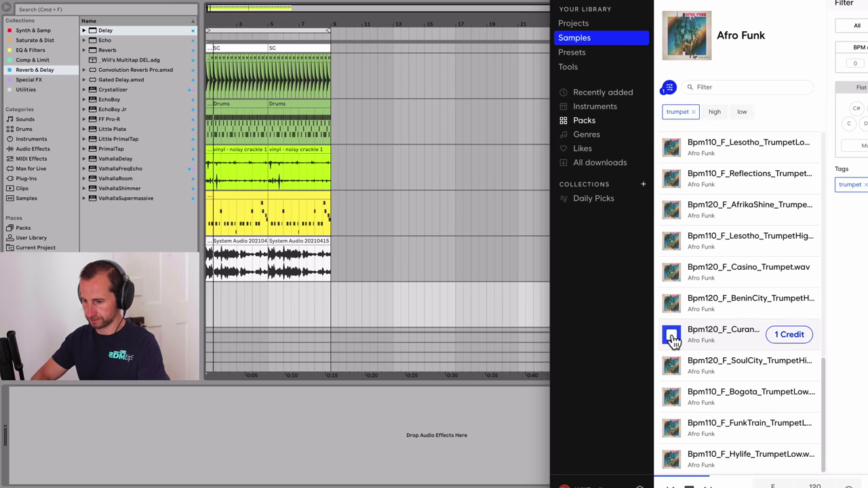
click(672, 336)
click(789, 334)
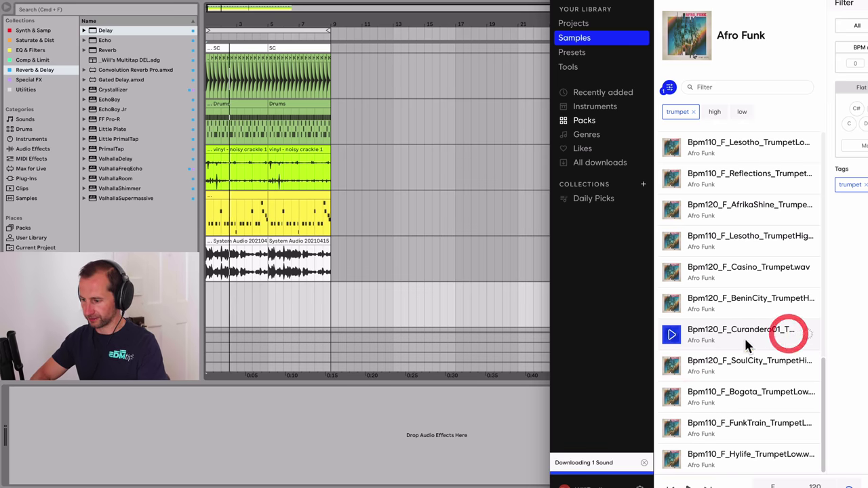
- Audition the Bogota and FunkTrain low trumpet samples, download the Bogota one, and switch back to Ableton Live to stop playback
click(672, 398)
click(672, 428)
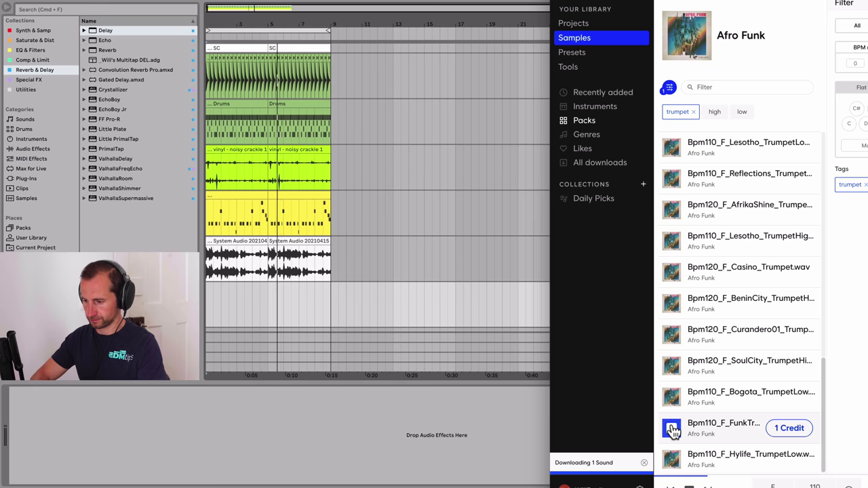
click(671, 427)
click(792, 392)
click(403, 261)
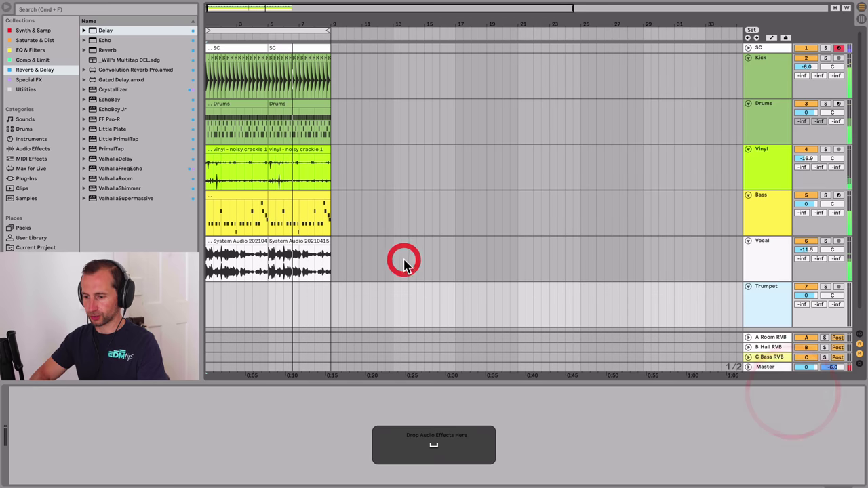
- Return to Splice, preview the downloaded Curandero01 trumpet, and place it on the Trumpet track at bar 1
mouse_move(606, 485)
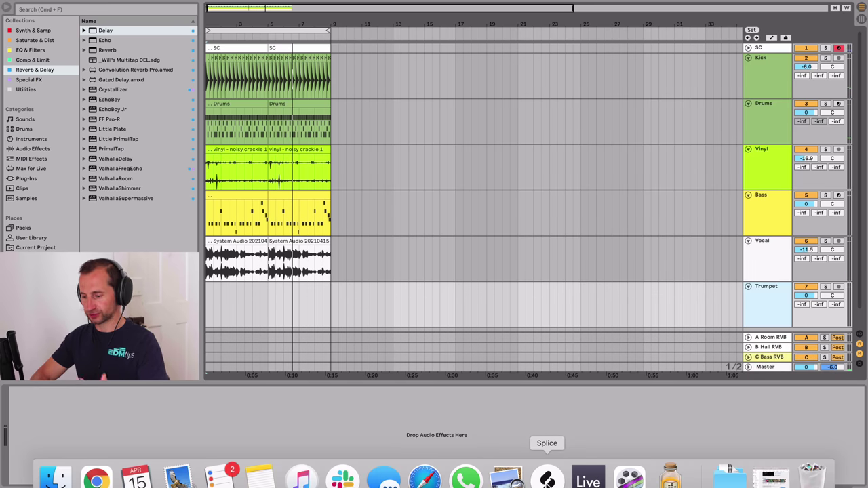
click(546, 478)
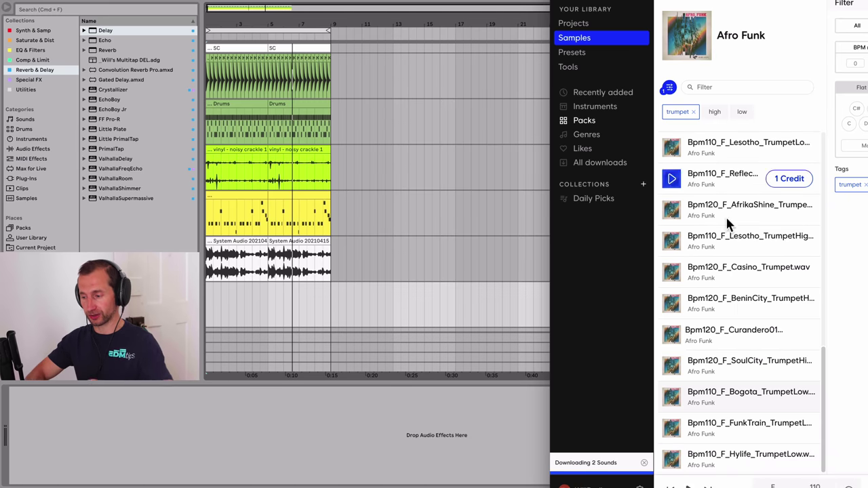
scroll(724, 265, down, 5)
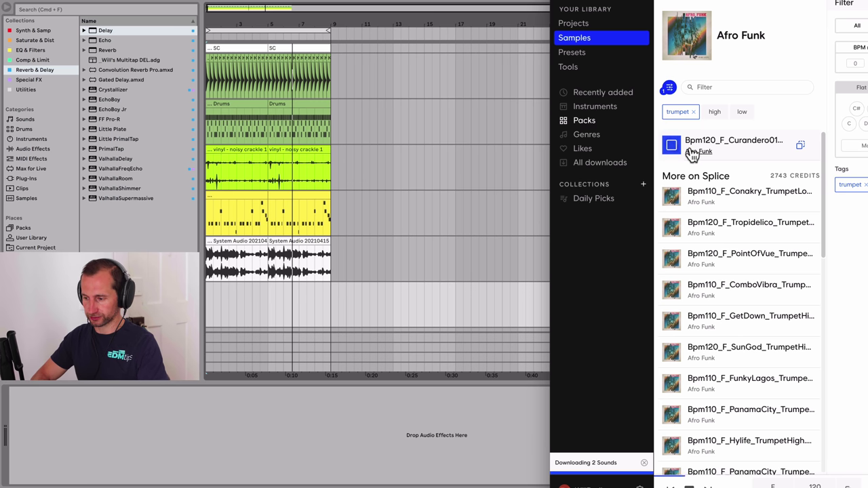
click(672, 147)
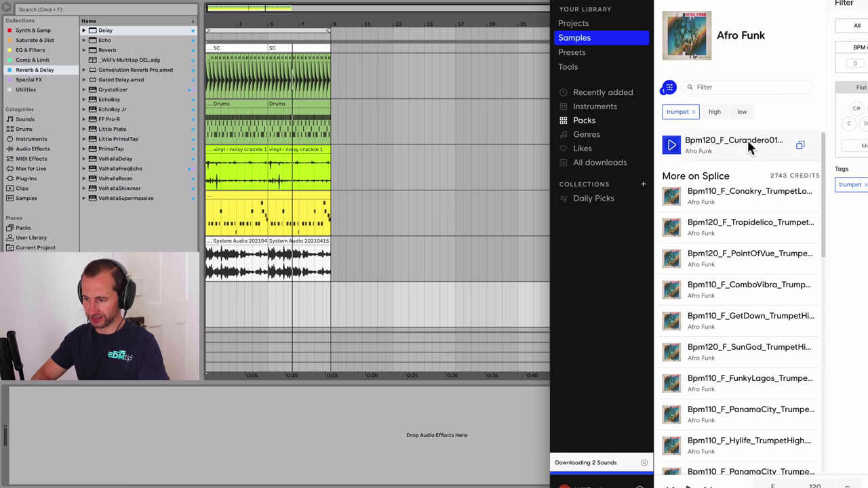
drag(743, 136, 210, 305)
- Play the groove with the trumpet from the start and lower the Trumpet track's volume to -12.7 dB
click(221, 26)
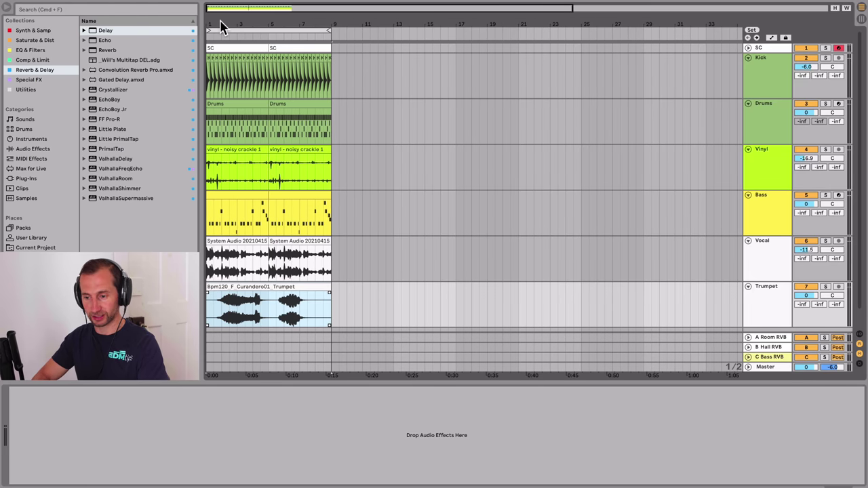
mouse_move(220, 24)
mouse_down()
mouse_move(220, 54)
mouse_move(232, 24)
mouse_up()
key(space)
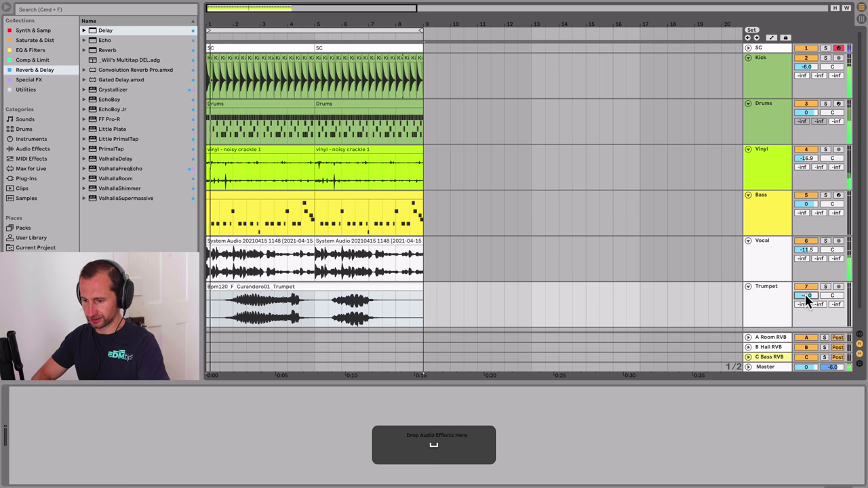
mouse_move(805, 294)
mouse_down()
mouse_move(805, 311)
mouse_move(805, 294)
mouse_up()
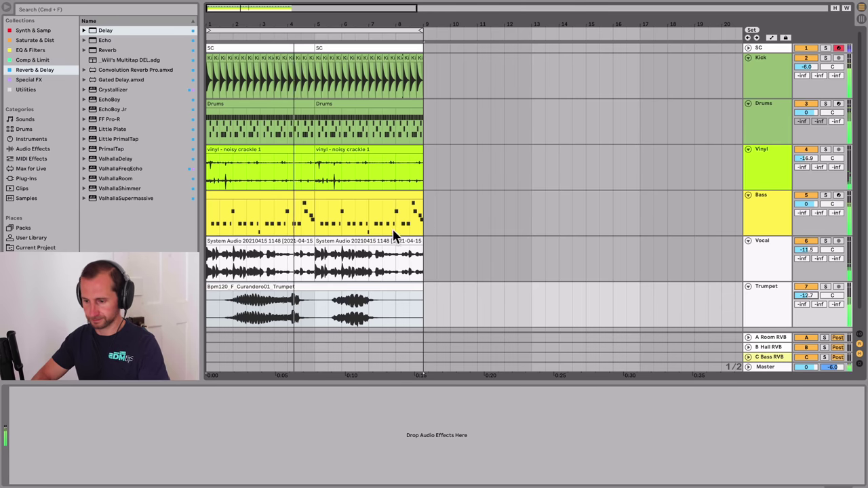
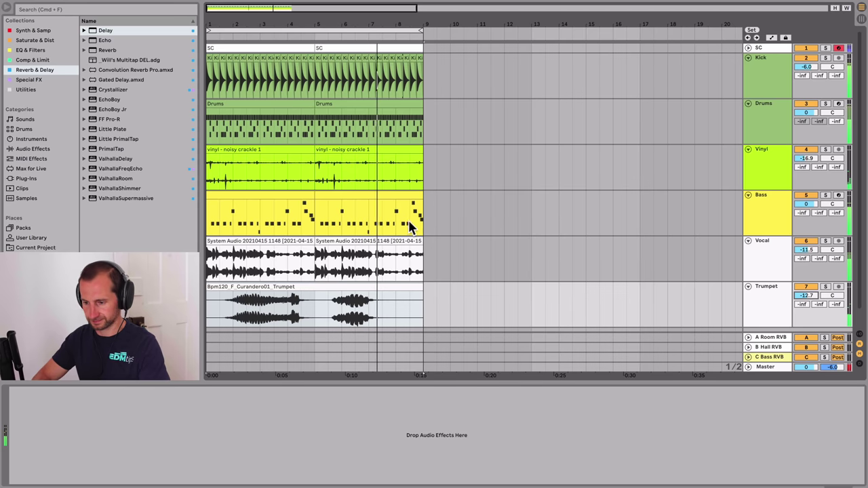
- Stop playback and fold the Vocal and Trumpet tracks
drag(428, 20, 283, 23)
key(space)
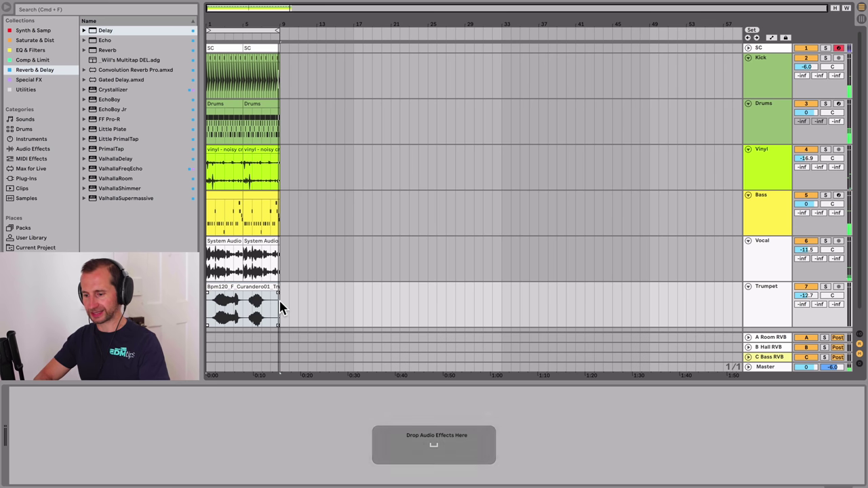
click(279, 301)
click(748, 241)
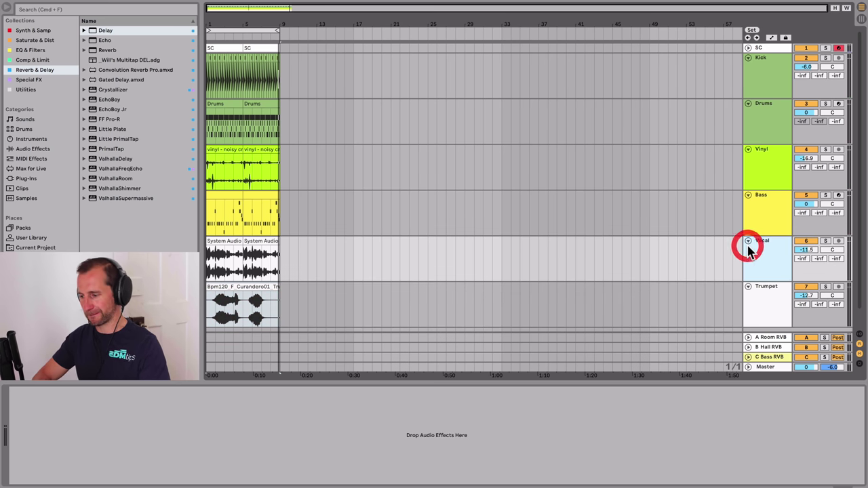
click(747, 251)
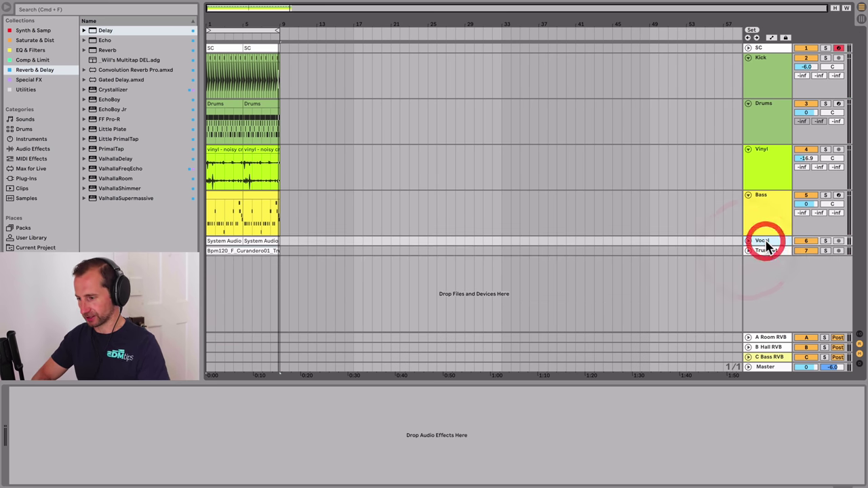
- Colour the Vocal track purple and the Trumpet track light blue-violet
right_click(767, 246)
click(740, 369)
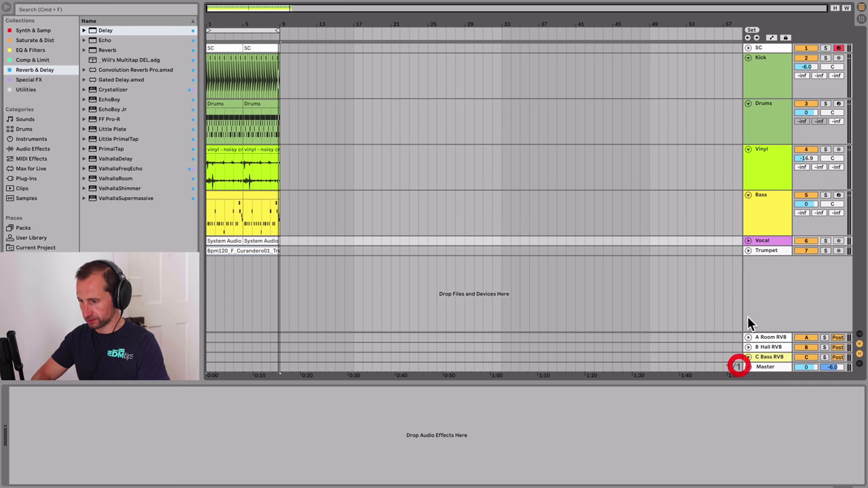
click(758, 251)
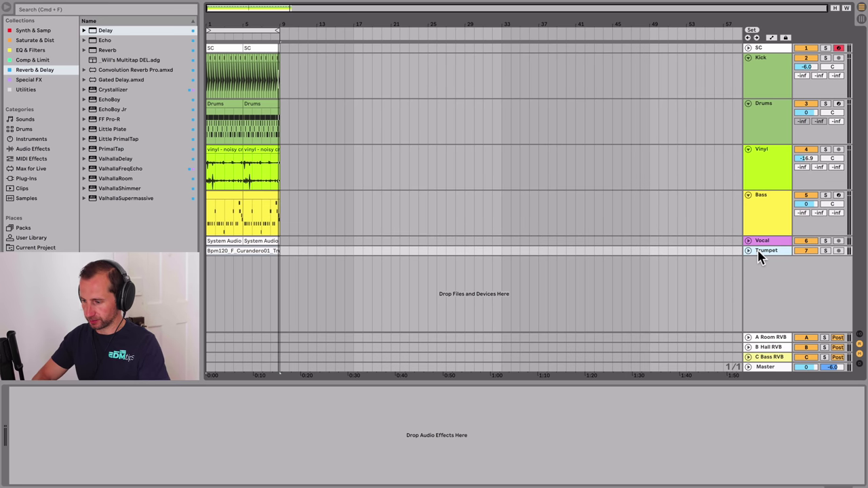
right_click(758, 250)
click(723, 371)
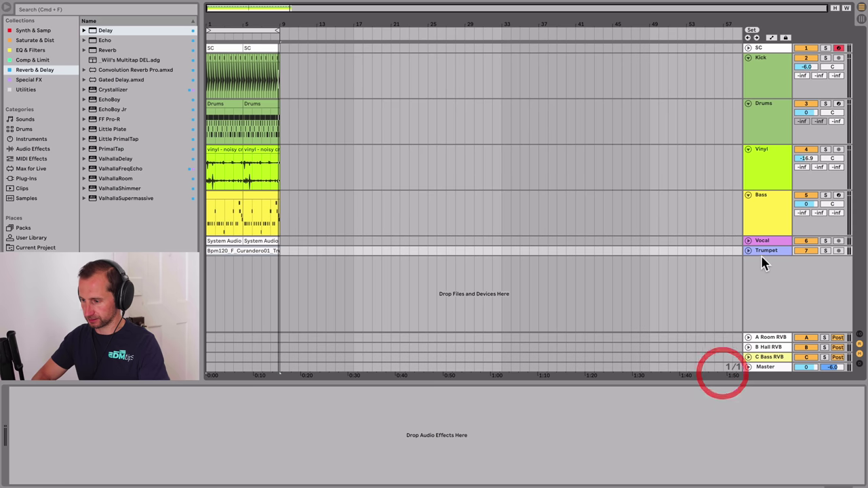
- Select the Vocal and Trumpet tracks together and assign their track colours to their clips
shift+click(773, 242)
right_click(775, 251)
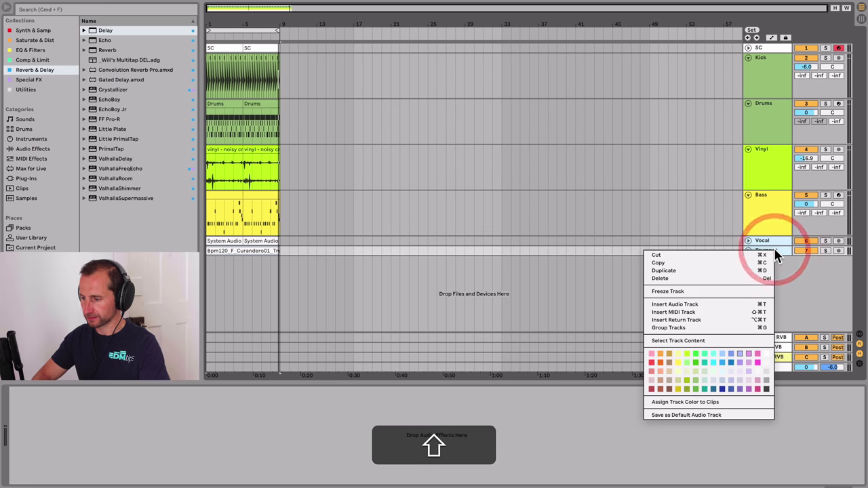
click(696, 400)
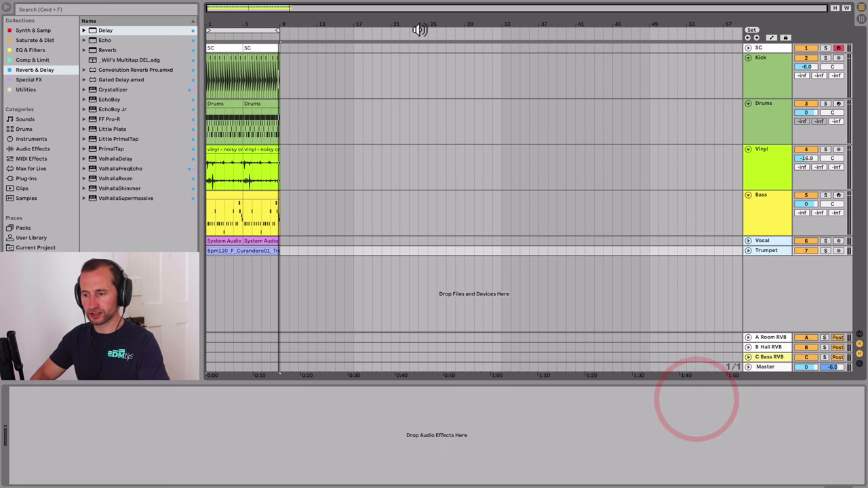
- Extend the arrangement loop's end to about bar 56
drag(275, 31, 713, 33)
drag(601, 24, 601, 18)
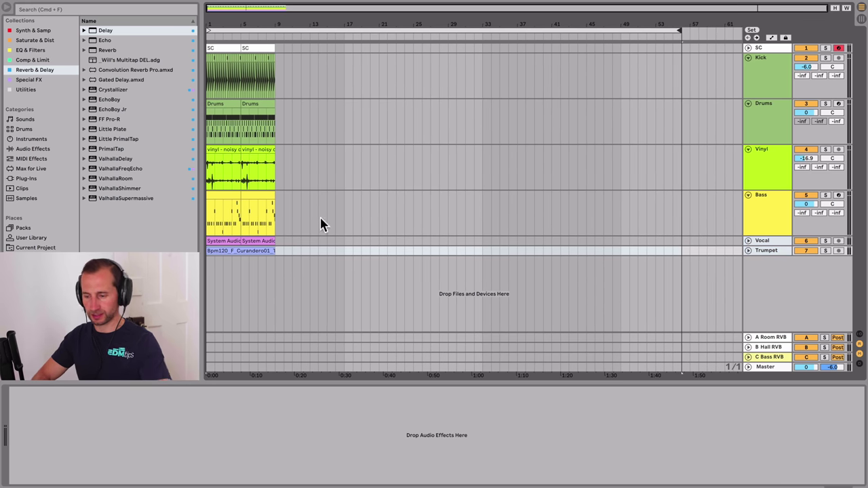
- Duplicate the clips of all tracks in bars 1–9 six times, filling the arrangement to bar 57
drag(276, 260, 201, 48)
key(super)
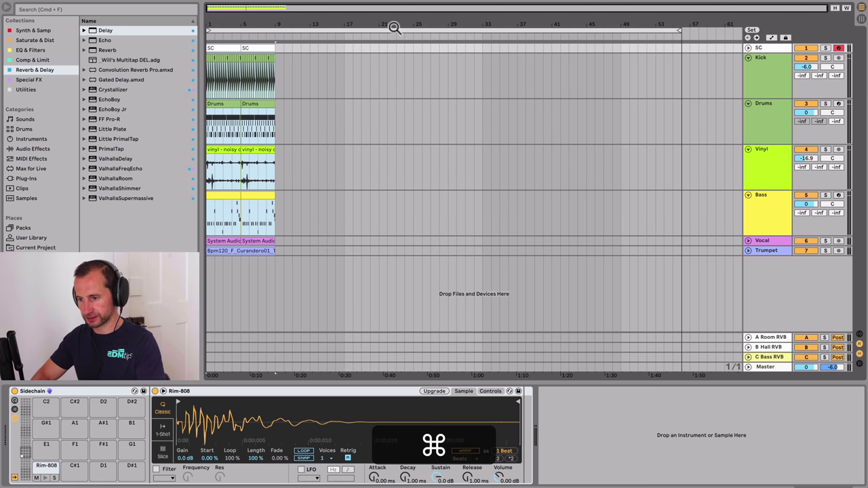
key(super+d)
key(super+d)
key(super+d)
key(super+d)
key(super+d)
key(super+d)
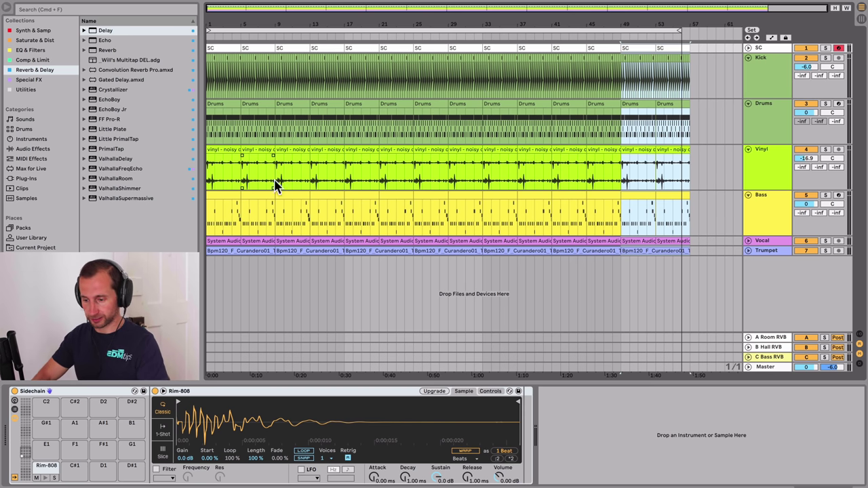
- Delete the opening Vocal clips up to bar 13 and the opening Trumpet clips up to bar 17
click(233, 236)
key(BackSpace)
click(230, 248)
key(BackSpace)
click(247, 238)
key(BackSpace)
click(290, 240)
key(BackSpace)
click(290, 247)
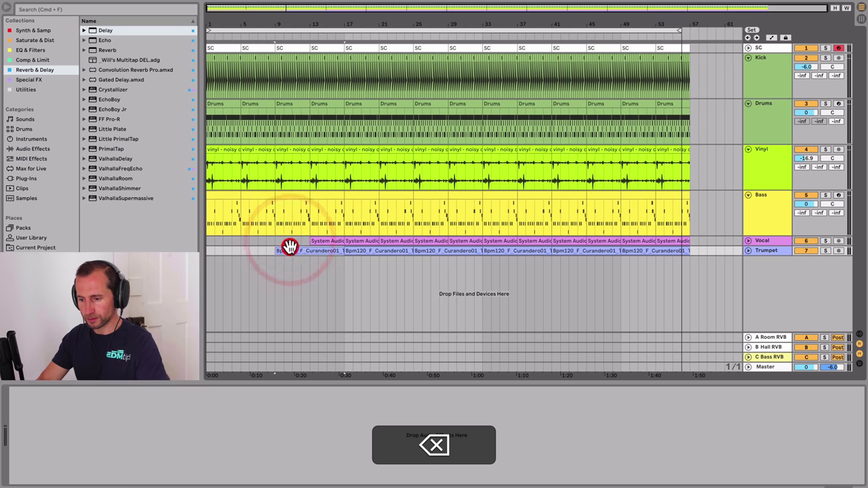
key(BackSpace)
- Automate the Kick track's EQ Eight in a new lane so the device switches off at bar 9, and hide the automation
click(760, 68)
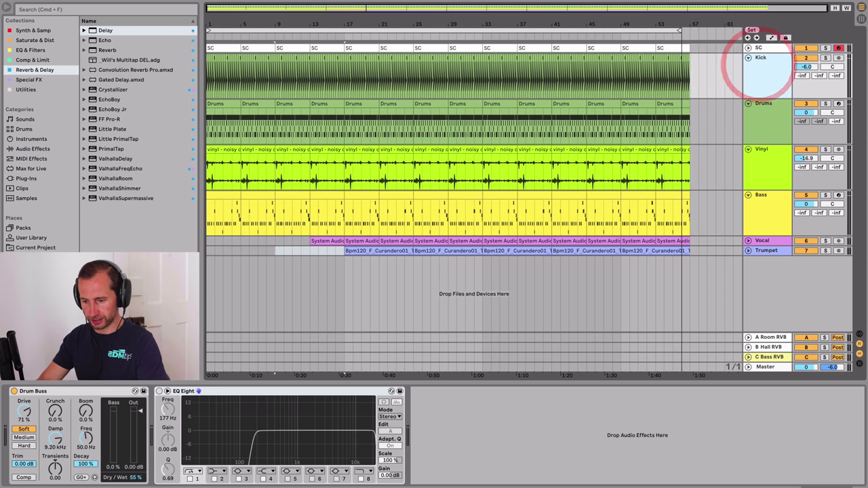
right_click(160, 396)
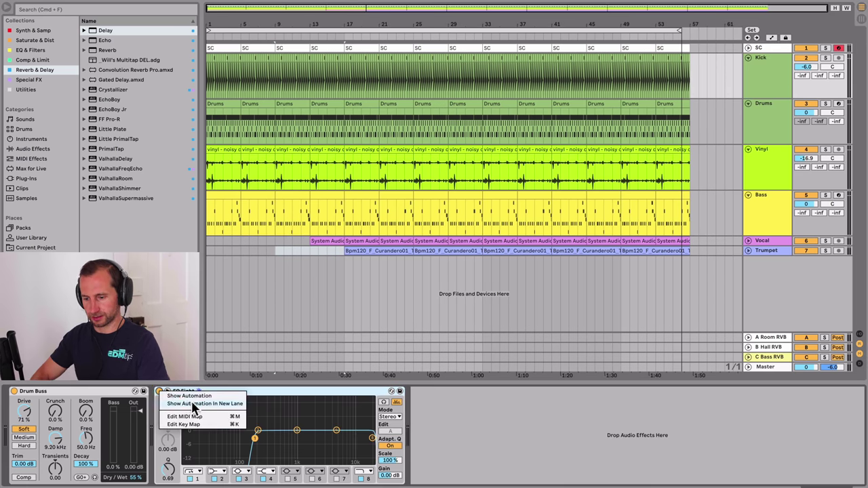
click(192, 404)
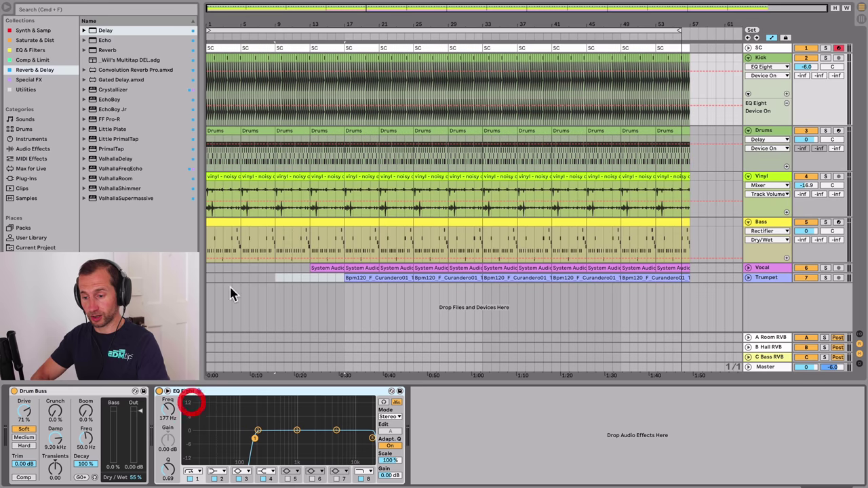
click(208, 107)
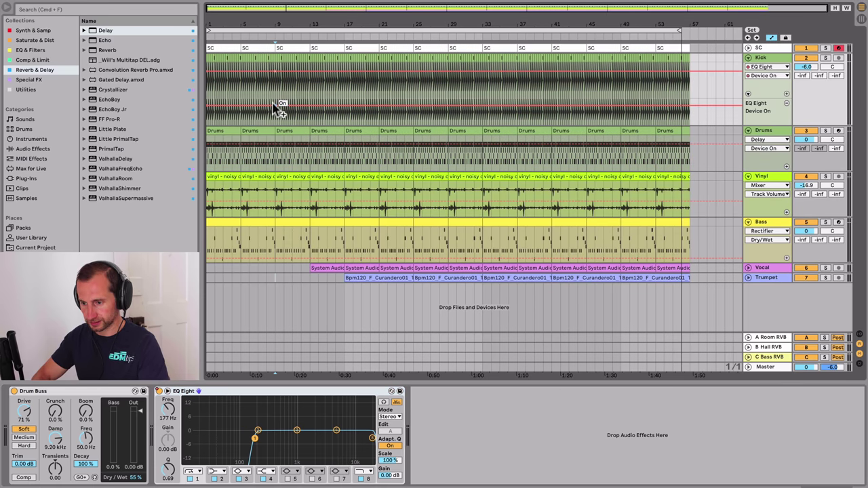
key(space)
drag(278, 101, 280, 108)
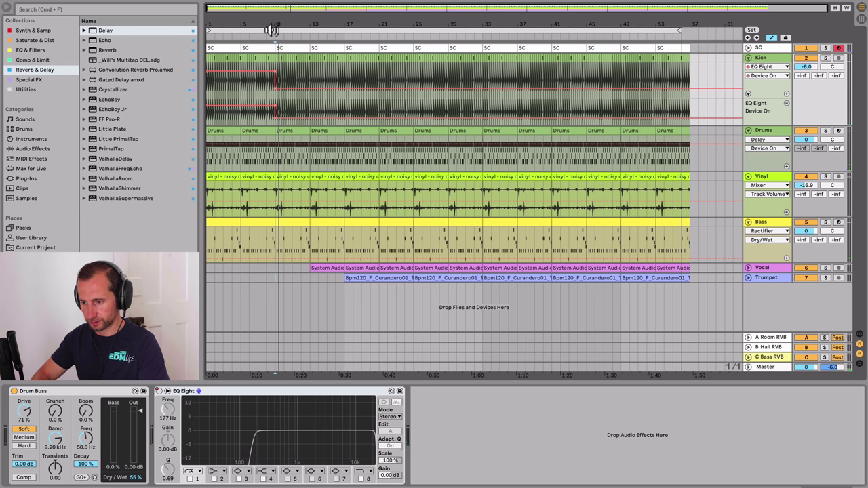
drag(269, 28, 296, 102)
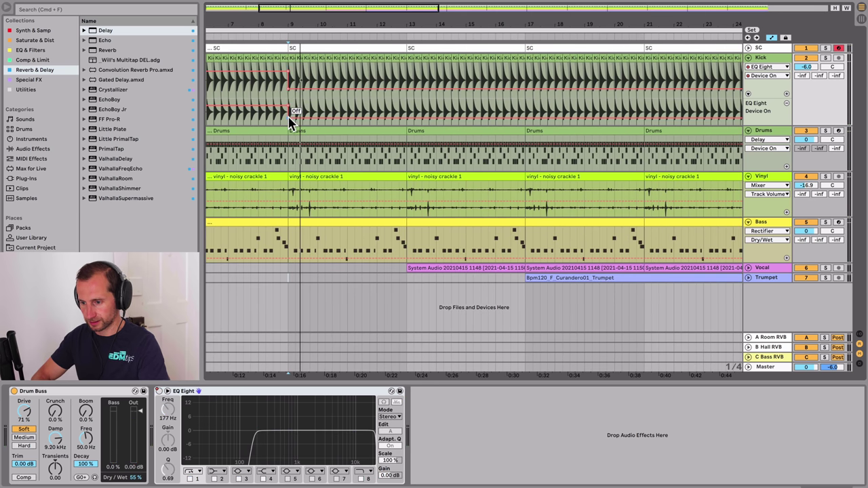
click(369, 2)
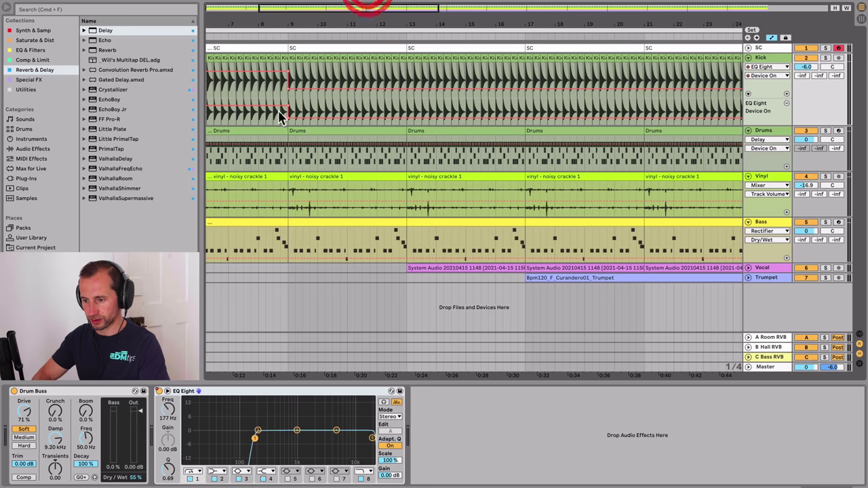
key(a)
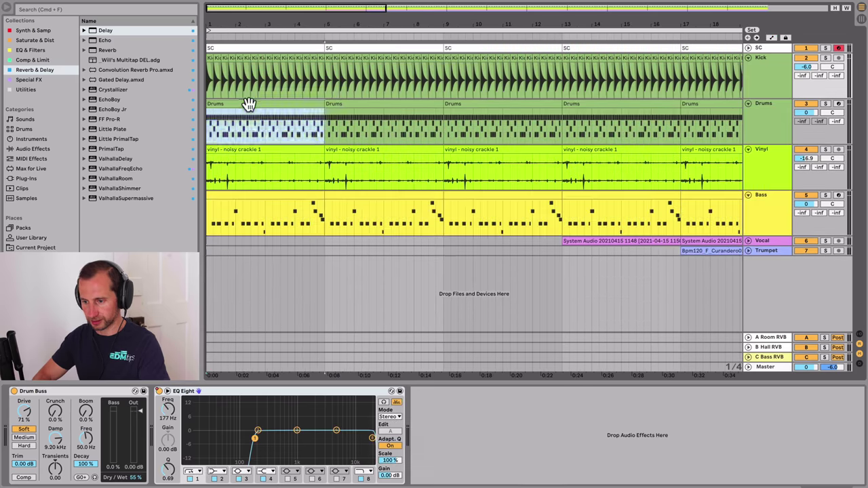
- Remove all 808_CL2 notes from the first Drums clip and return to the arrangement's device view
double_click(248, 107)
click(173, 59)
key(BackSpace)
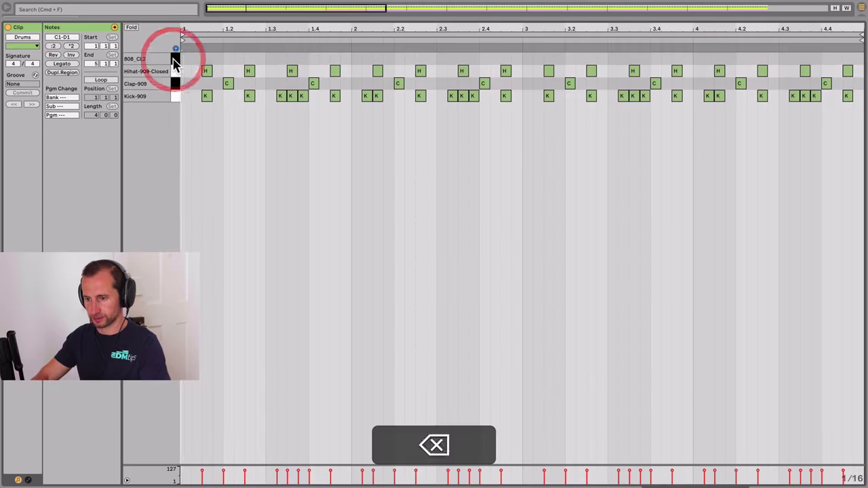
key(shift+Tab)
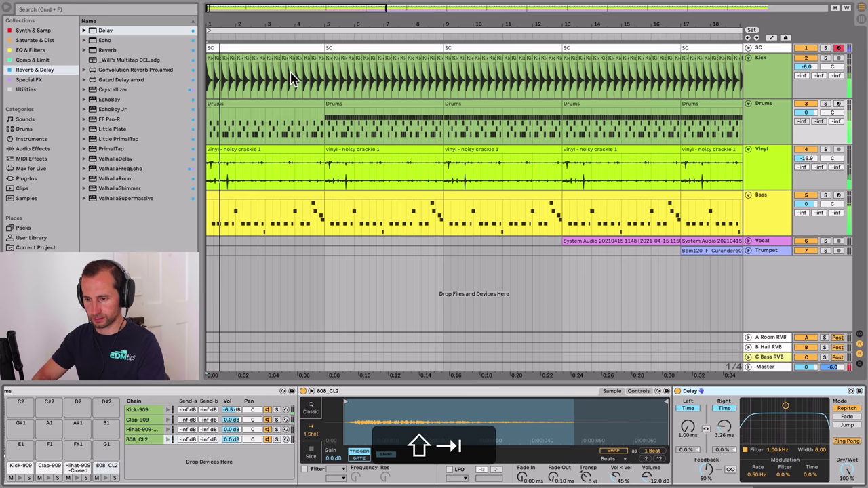
- Delete the first Bass clip in bars 1–5 and toggle playback
click(255, 194)
key(BackSpace)
key(space)
- Remove the 808_CL2 notes from the second Drums clip and delete the Bass clip in bars 5–9
double_click(334, 103)
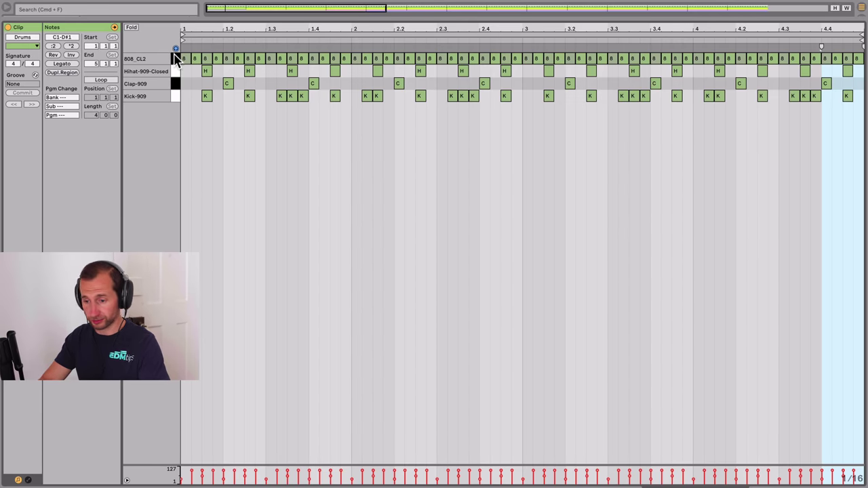
key(p)
click(175, 58)
key(shift+BackSpace)
key(shift+Tab)
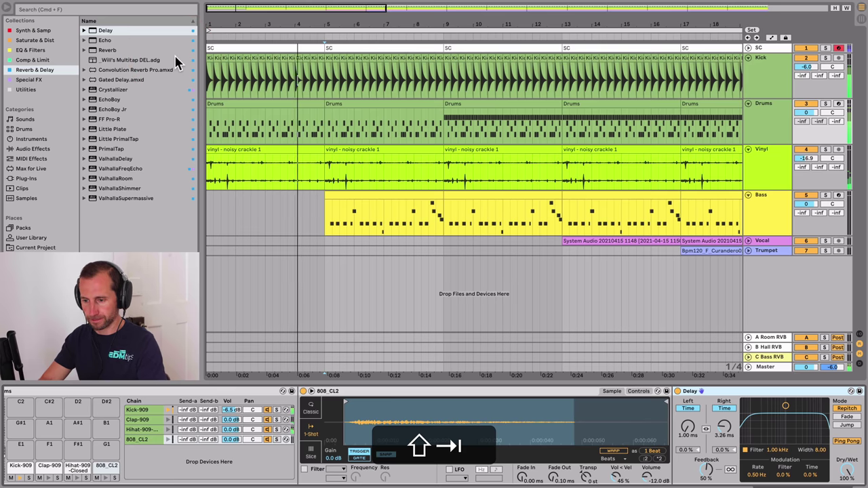
click(352, 198)
key(BackSpace)
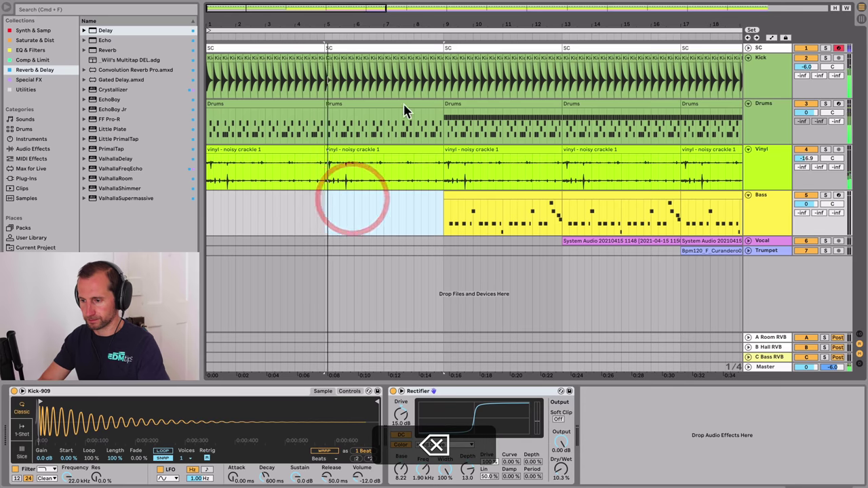
- Delete the two Bass clips between bars 9 and 17
drag(430, 23, 430, 8)
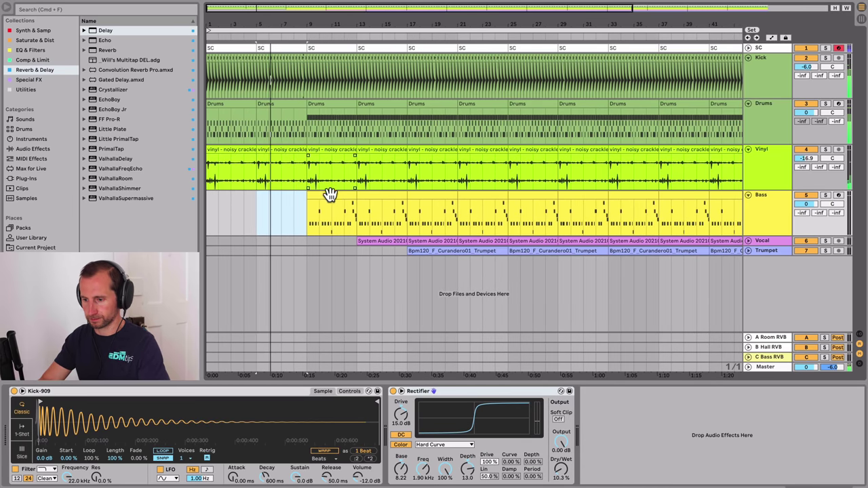
click(331, 195)
key(BackSpace)
click(378, 197)
key(BackSpace)
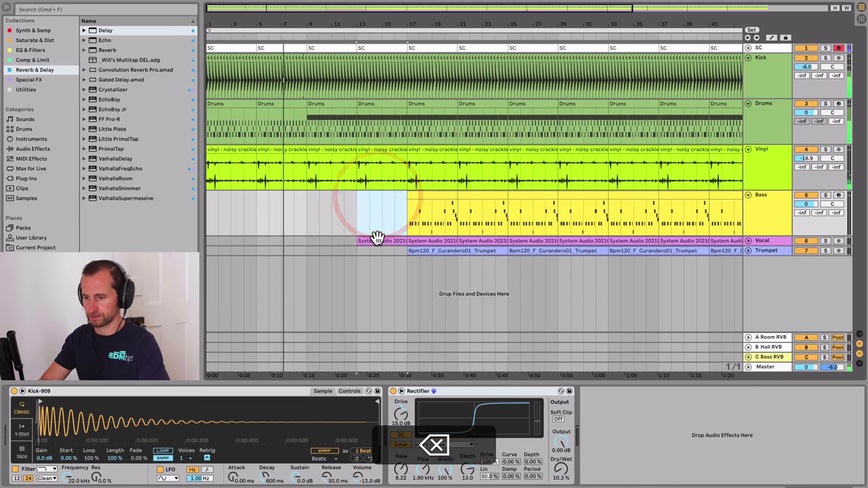
- Delete the Vocal clip at bar 13 and duplicate the second Drums clip over bars 9–17
click(377, 240)
key(BackSpace)
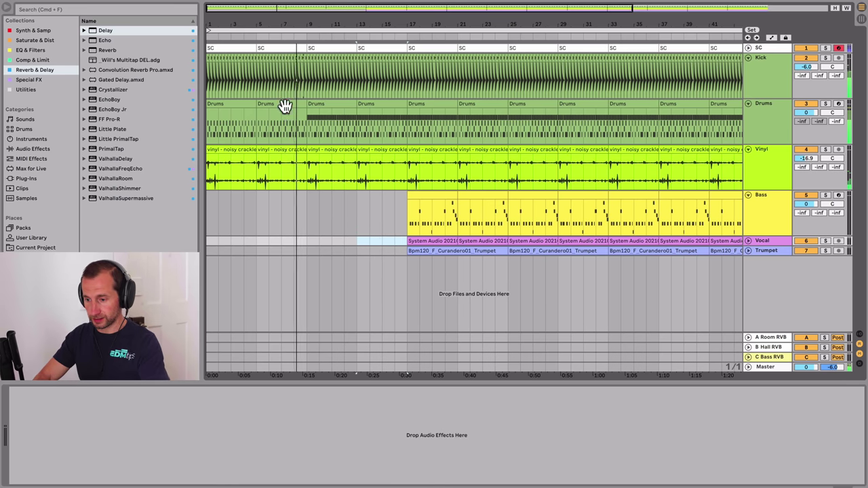
click(285, 103)
key(super+d)
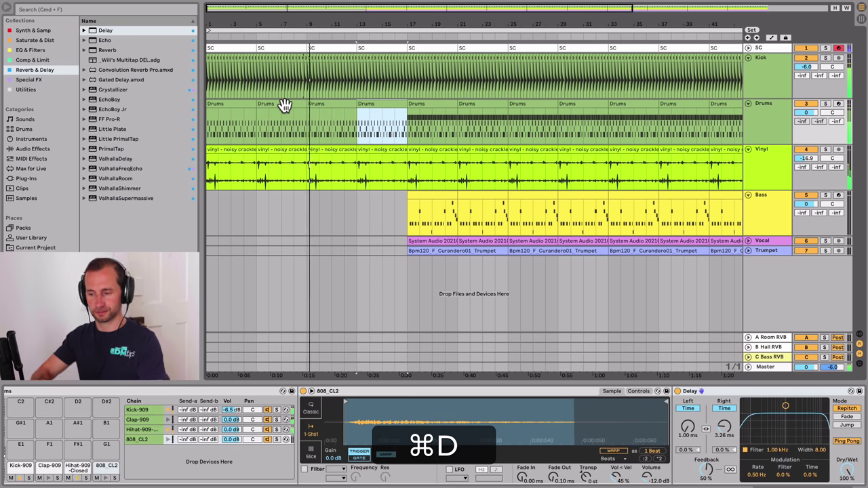
- Copy the Bass clip from bar 17 back to bar 9 and duplicate it to fill bars 13–17
drag(411, 194, 331, 210)
click(333, 195)
key(super+d)
- Duplicate the Drums clip at bar 13 over bars 17–25
scroll(459, 217, right, 5)
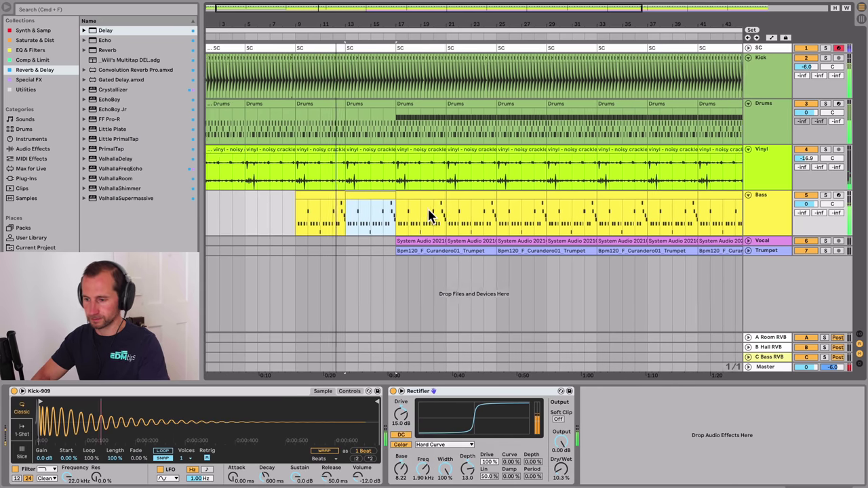
scroll(417, 214, left, 3)
click(356, 100)
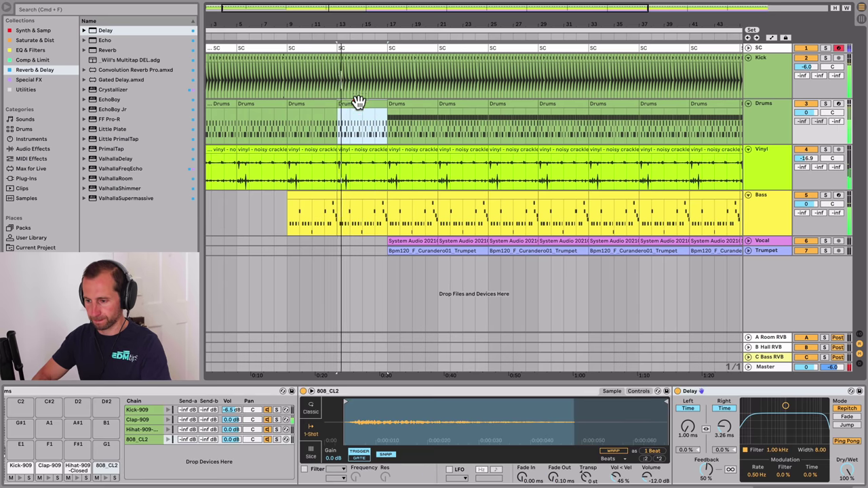
key(super+d)
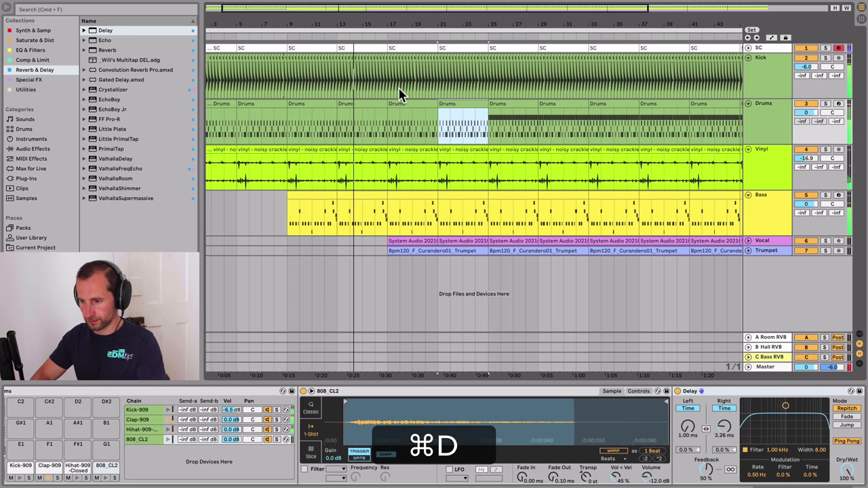
- Delete the Kick between bars 17 and 25 and the Trumpet clip over the same bars
drag(392, 90, 486, 89)
key(BackSpace)
click(414, 250)
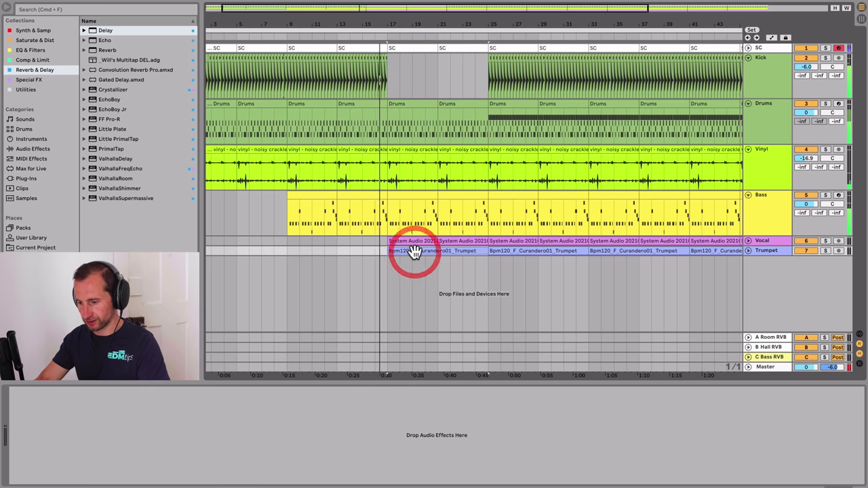
key(BackSpace)
- Unfold the Vocal track and raise its send to the A Room RVB return to -9.7 dB while auditioning
click(765, 242)
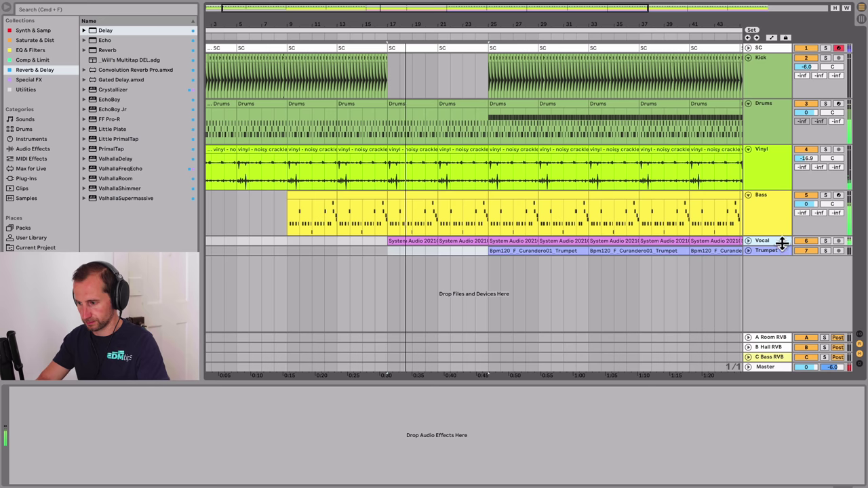
click(780, 241)
key(space)
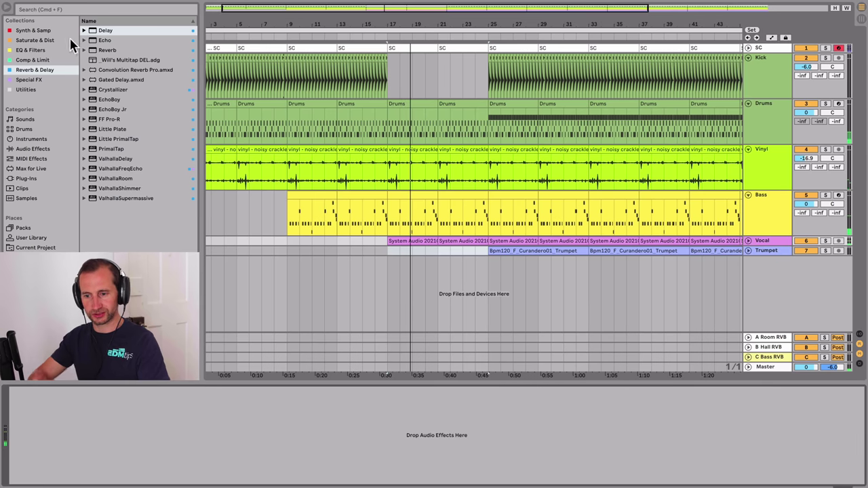
click(748, 241)
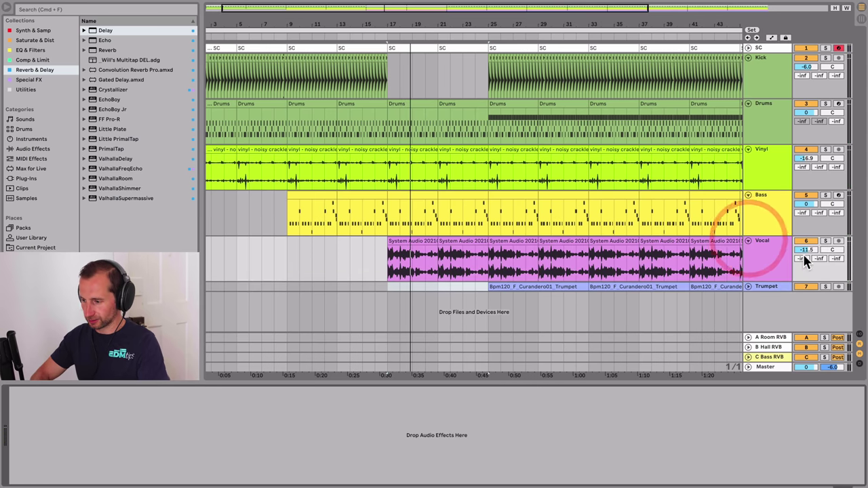
key(space)
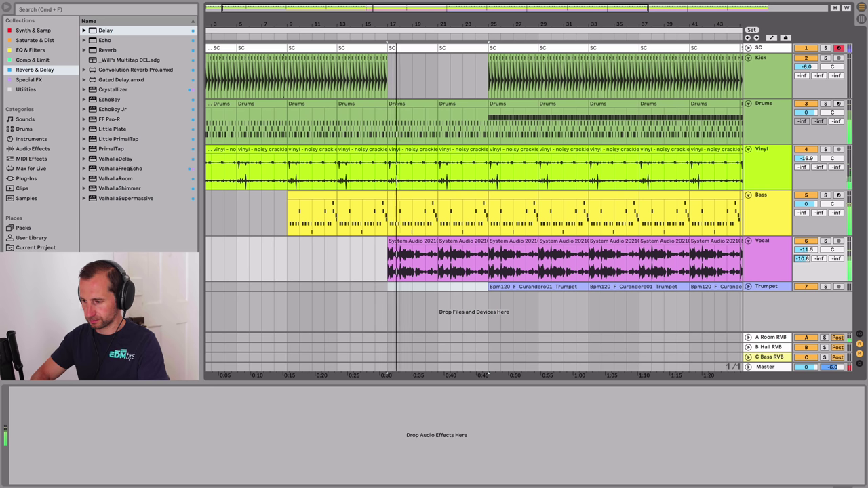
key(space)
- Add an Auto Filter to the Vocal track and lower its low-pass frequency to 278 Hz
click(778, 259)
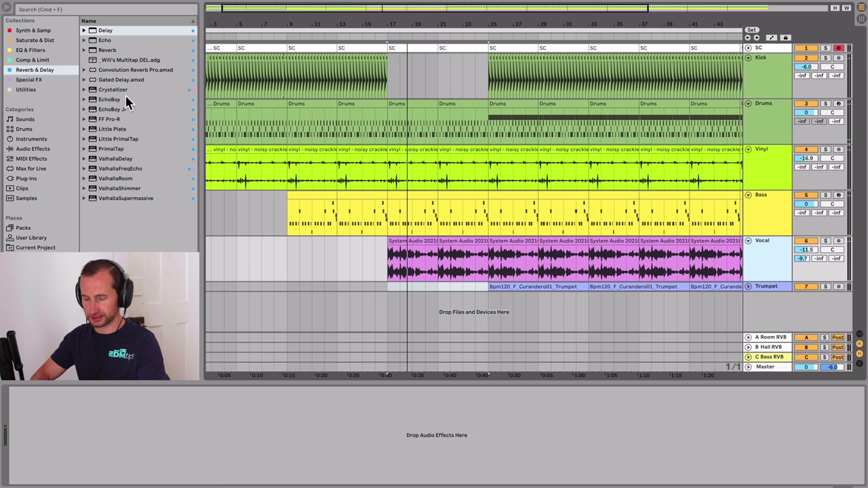
click(31, 31)
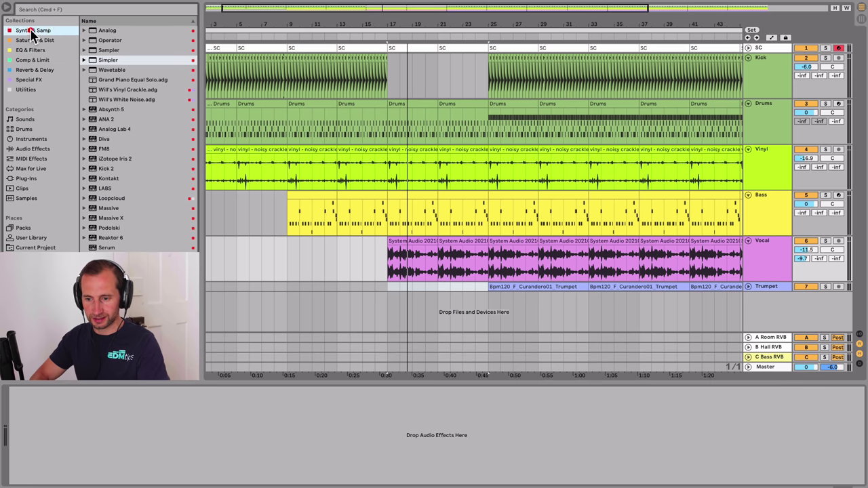
click(37, 40)
click(36, 50)
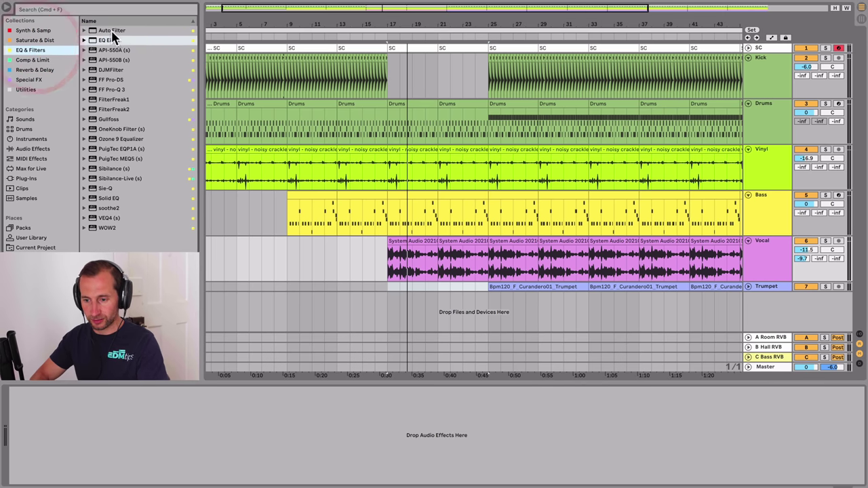
drag(111, 30, 134, 466)
drag(69, 411, 88, 426)
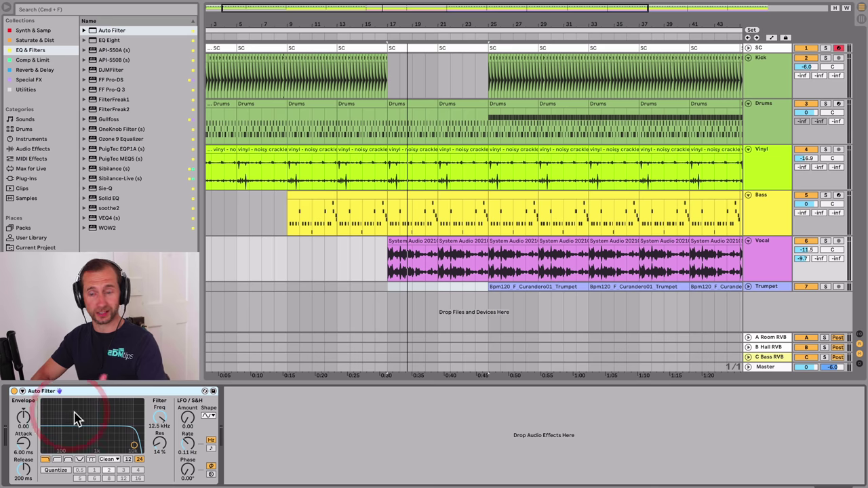
drag(154, 428, 155, 444)
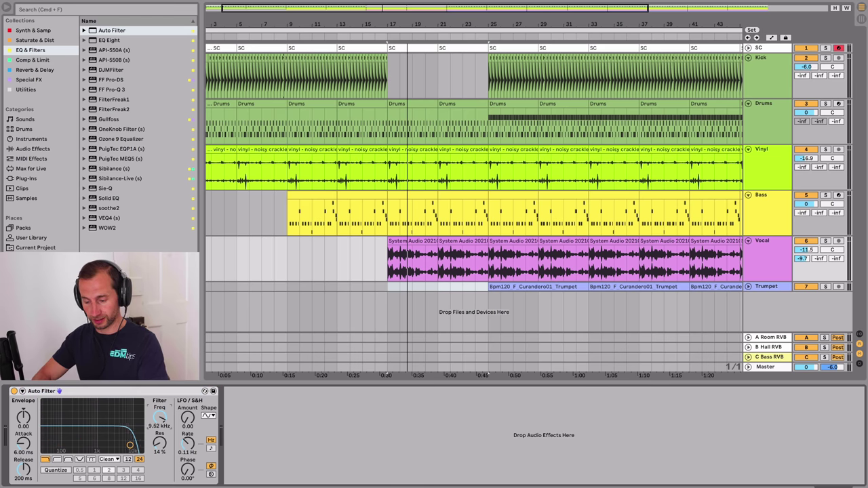
- Automate the Vocal Auto Filter frequency to ramp from 278 Hz at bar 17 up to 19.9 kHz at bar 25
right_click(156, 426)
click(181, 432)
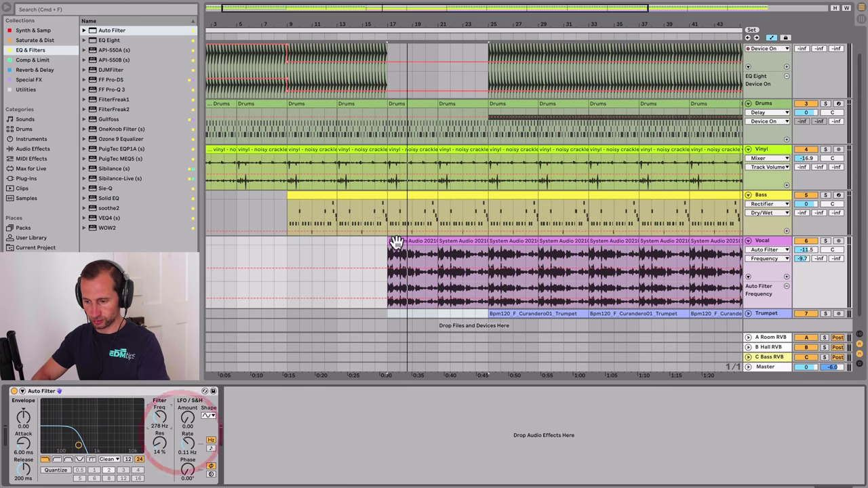
click(388, 297)
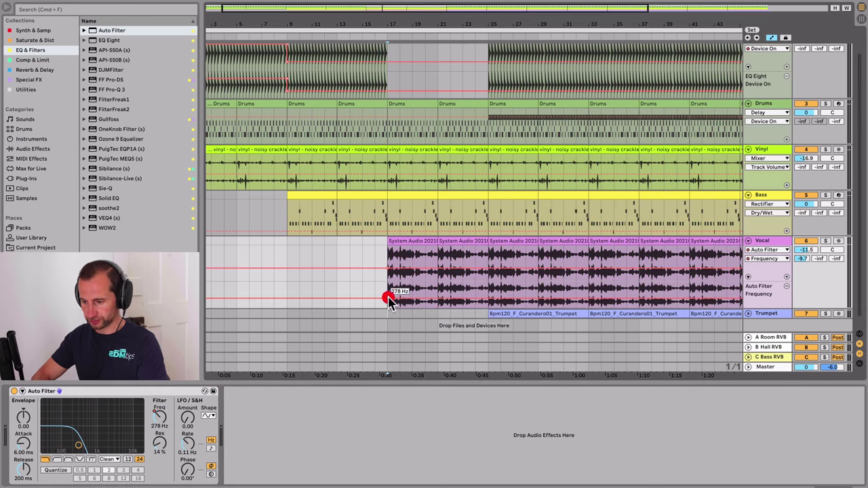
click(379, 34)
drag(490, 299, 488, 282)
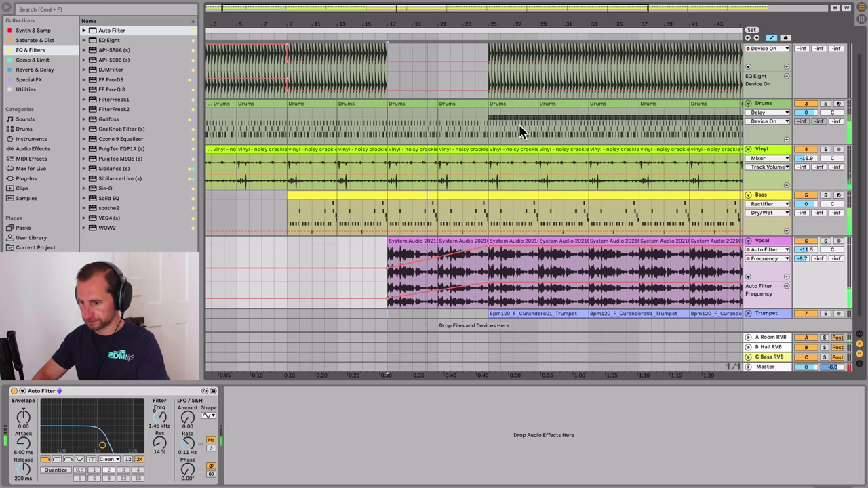
- Move the first Trumpet clip one bar earlier to bar 24, unfold the Trumpet track and hide the automation lanes
scroll(478, 95, up, 5)
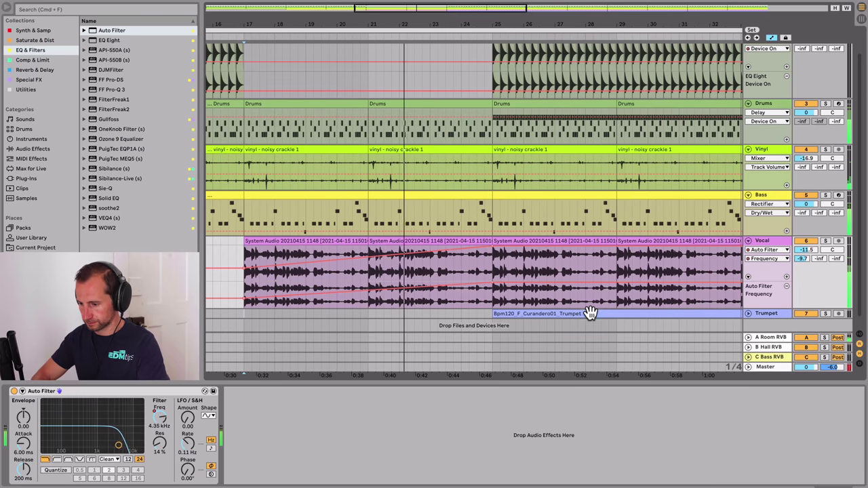
drag(590, 314, 562, 314)
click(748, 314)
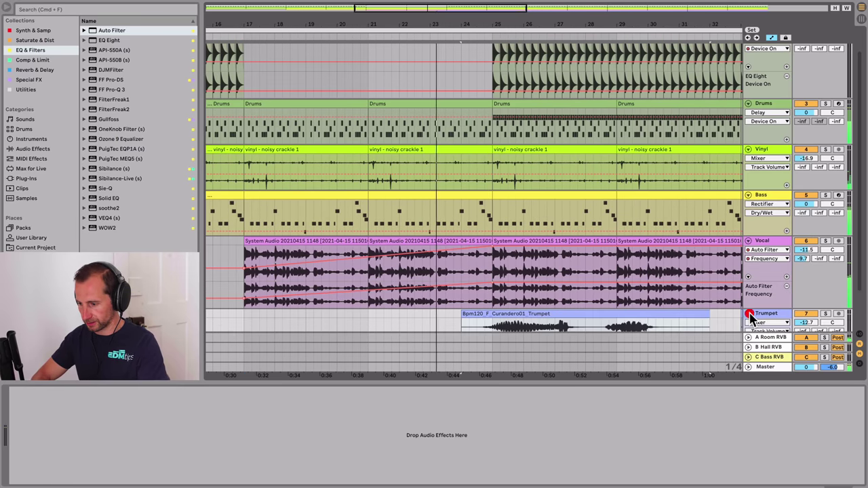
key(a)
- Deactivate the two Vocal clips between bars 25 and 33
click(537, 242)
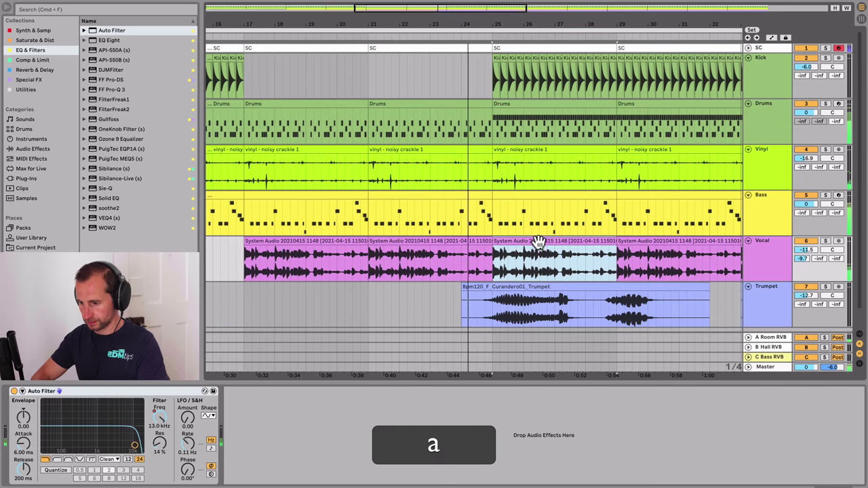
key(0)
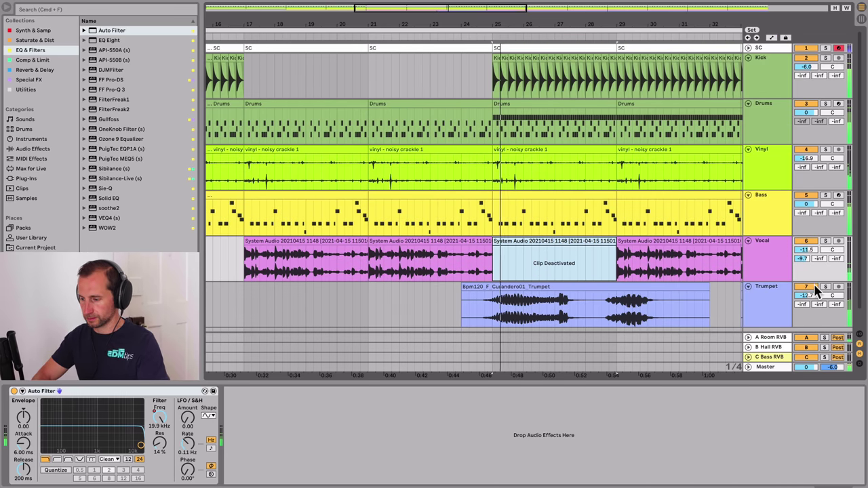
drag(606, 23, 608, 21)
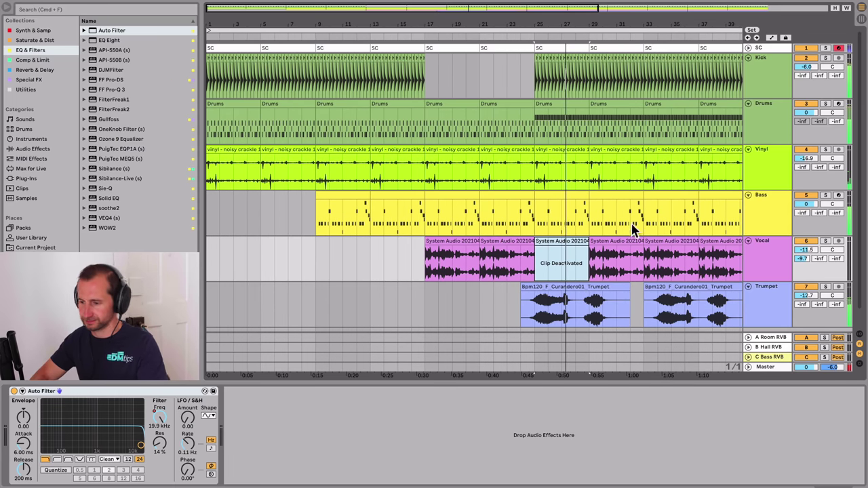
click(613, 261)
key(0)
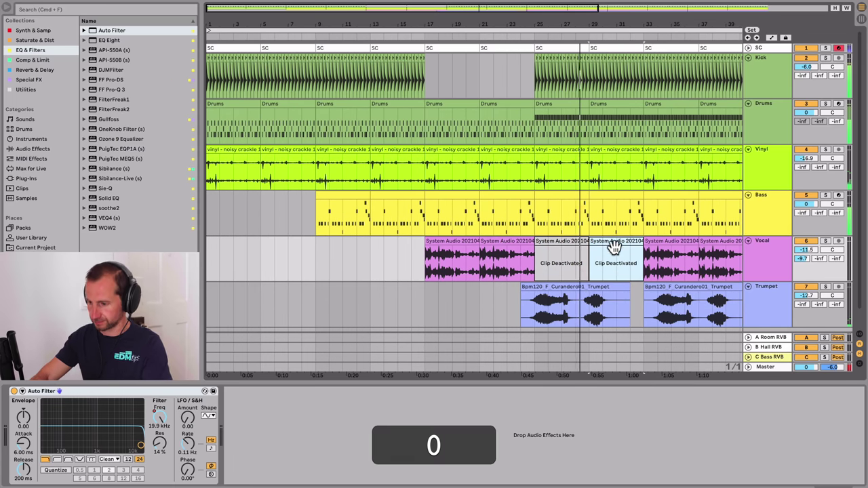
- Delete the Trumpet clip over bars 33–41
click(765, 301)
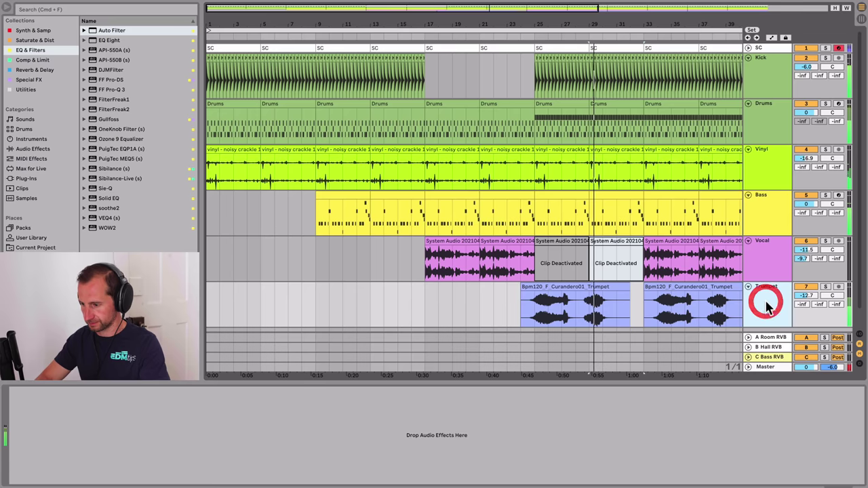
scroll(447, 302, right, 10)
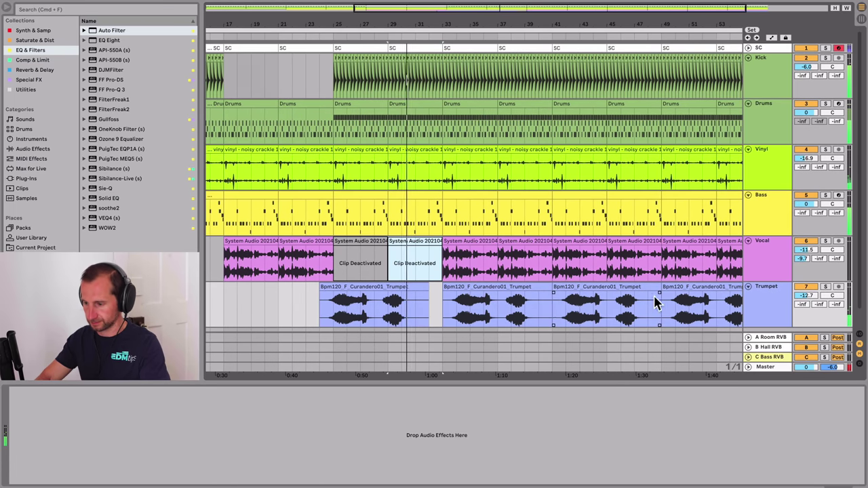
click(450, 292)
key(BackSpace)
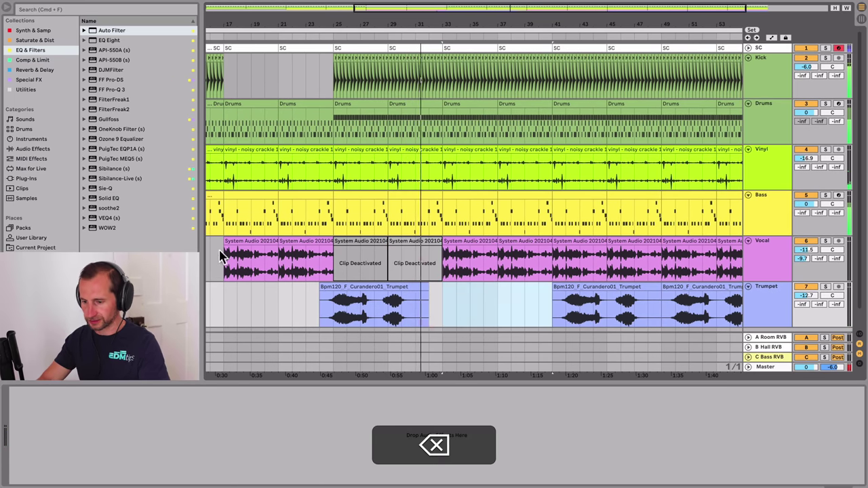
- Select the Vocal clips over bars 17–25, stop playback and save the project
click(233, 242)
shift+click(327, 243)
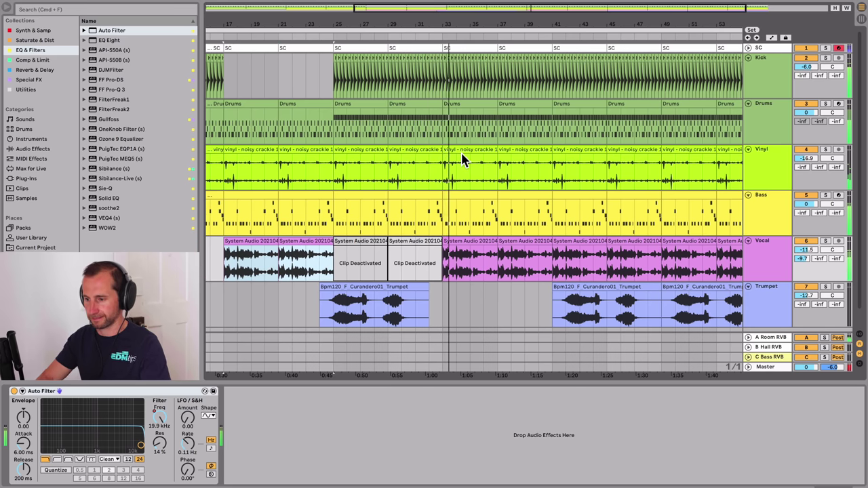
key(space)
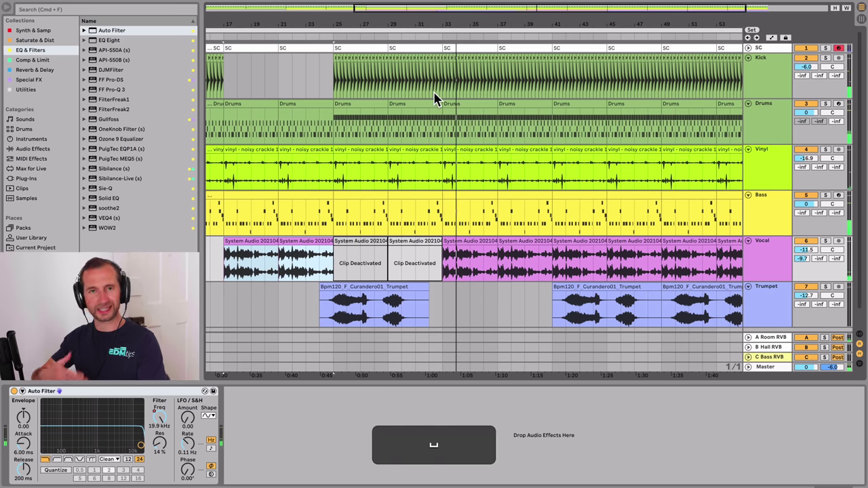
key(super+s)
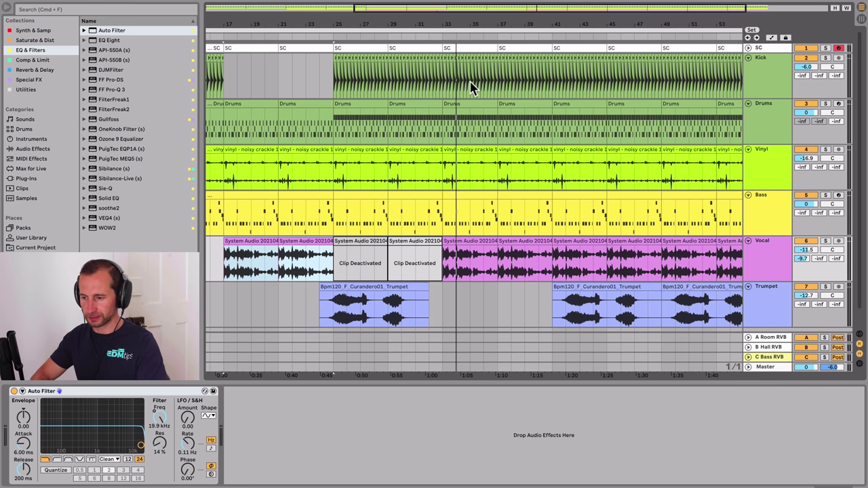
- Show the Drums track's devices and search the browser's samples for "909"
click(431, 102)
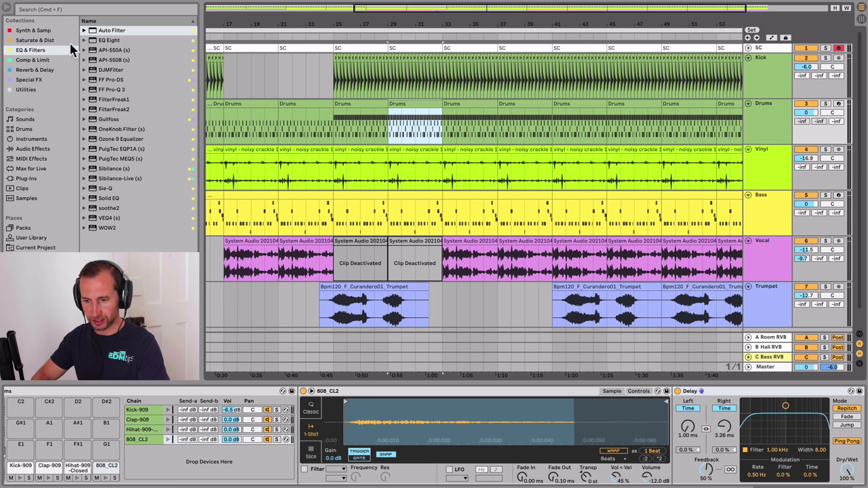
click(58, 10)
text(909)
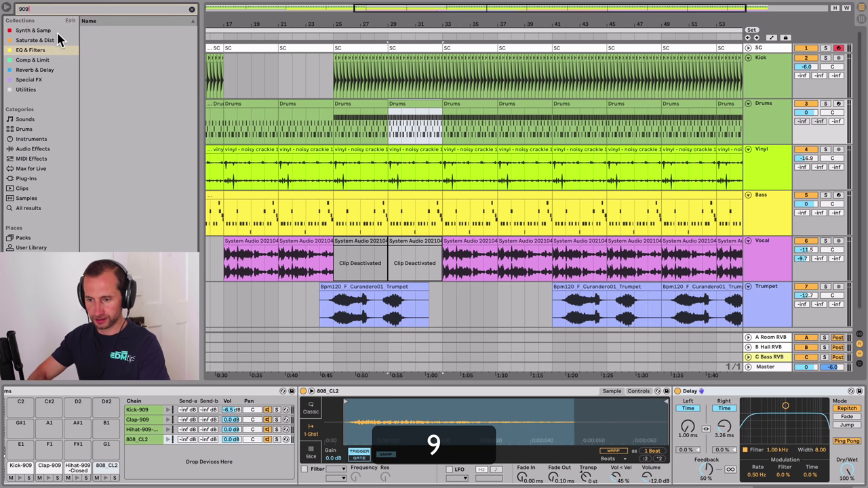
click(17, 197)
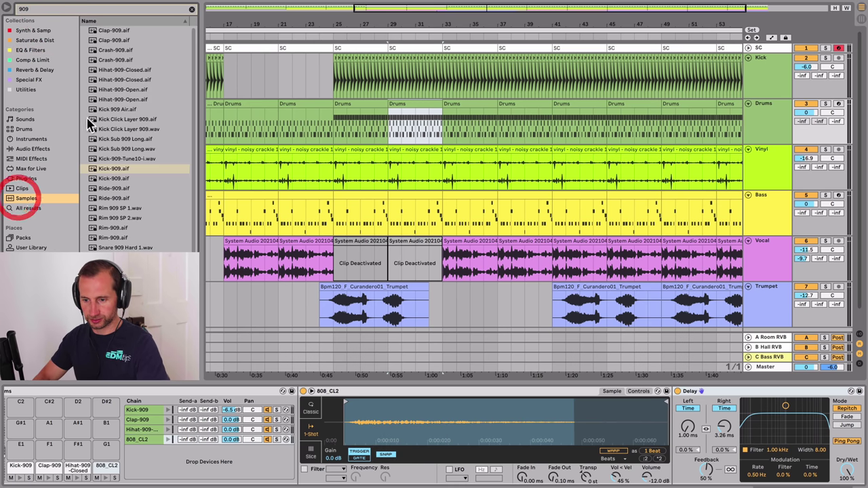
- Audition the 909 samples and add Hihat-909-Closed.aif to the empty pad above Kick-909 in the drum rack
click(124, 178)
click(111, 59)
key(Up)
key(Up)
key(Up)
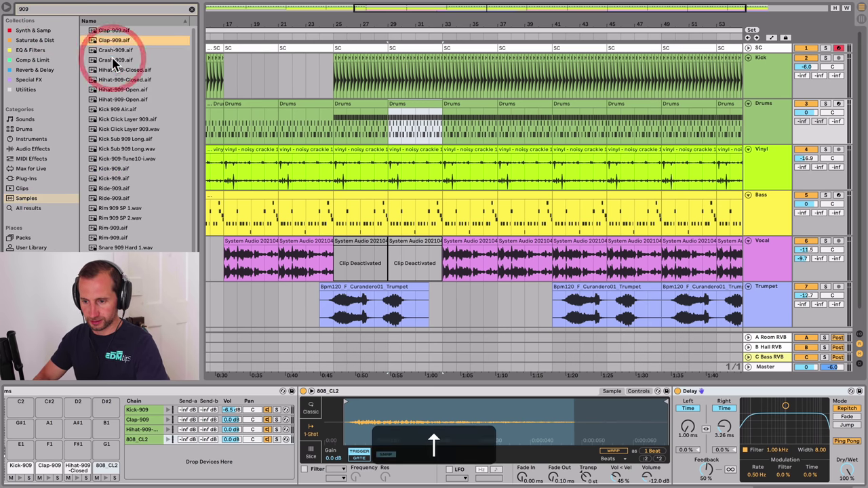
click(116, 86)
key(Up)
key(Up)
key(Down)
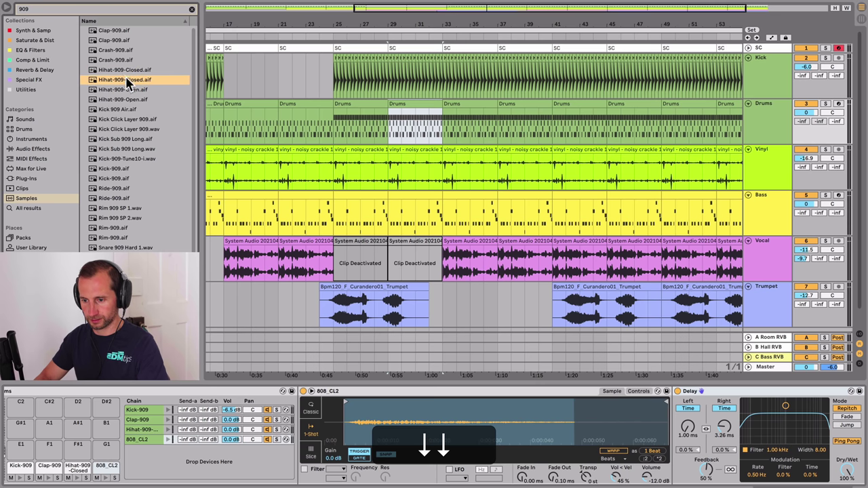
drag(124, 80, 188, 464)
key(Return)
- Copy the Delay from the 808_CL2 chain to the new Hihat-909-Closed chain and set its times to 1.01 ms left and 41.1 ms right
click(139, 439)
click(772, 391)
key(super+c)
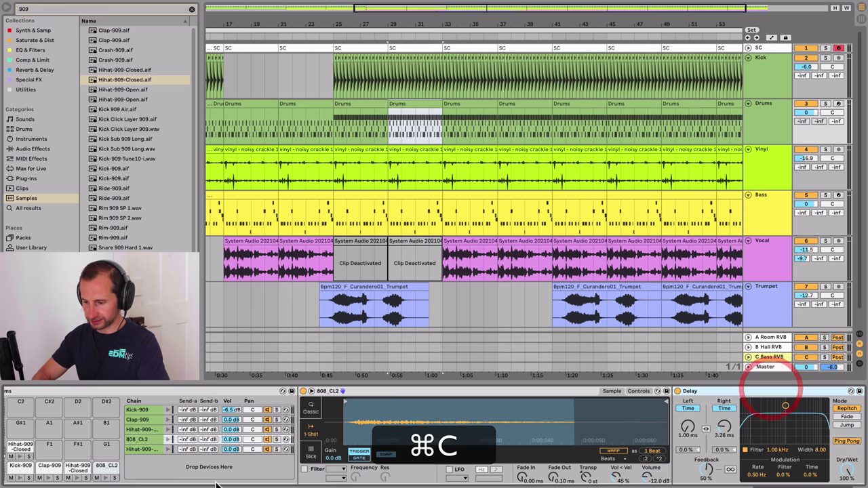
click(139, 450)
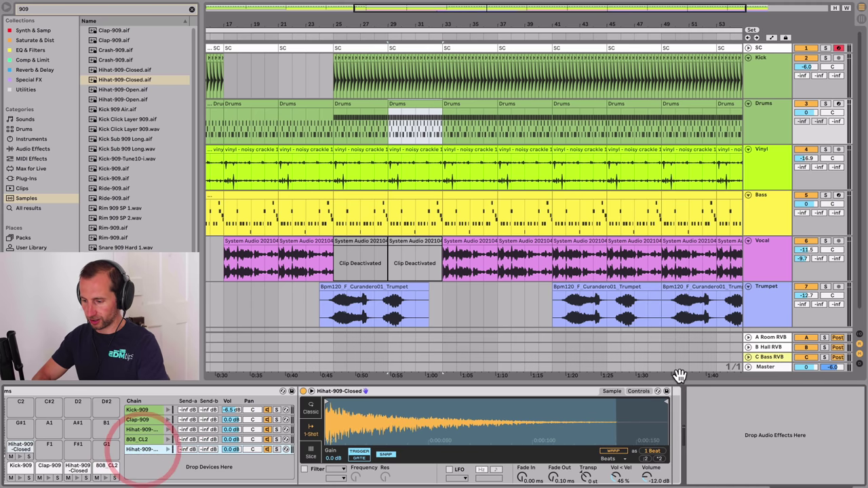
key(super+v)
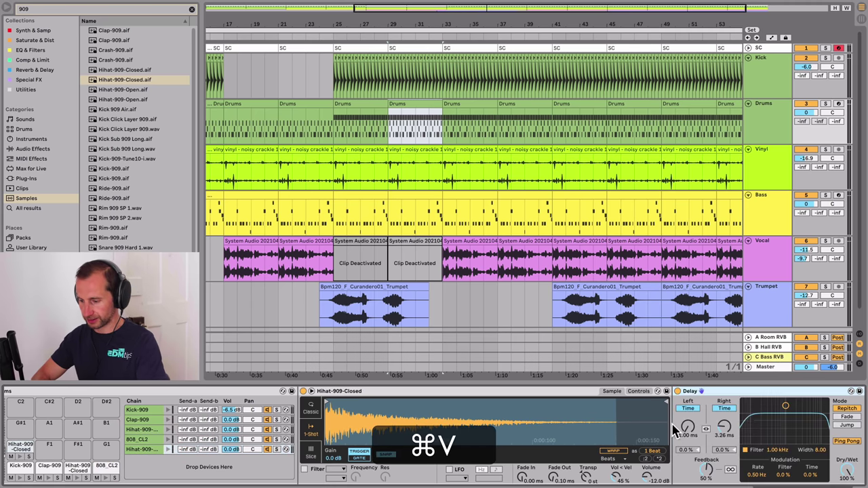
click(719, 427)
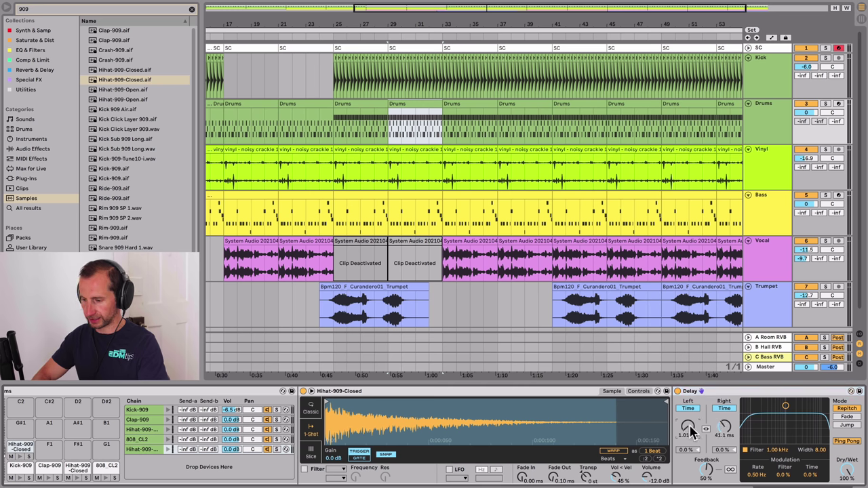
- Add three consecutive sixteenth notes of the new Hihat-909-Closed at the end of bar 4 in the Drums clip at bar 25
click(365, 35)
double_click(380, 105)
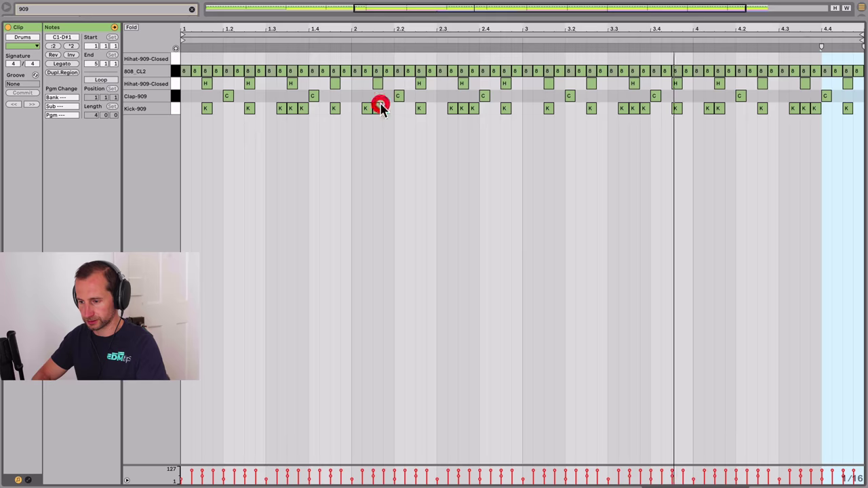
drag(850, 28, 830, 58)
key(space)
click(802, 59)
double_click(802, 59)
key(super+d)
key(super+d)
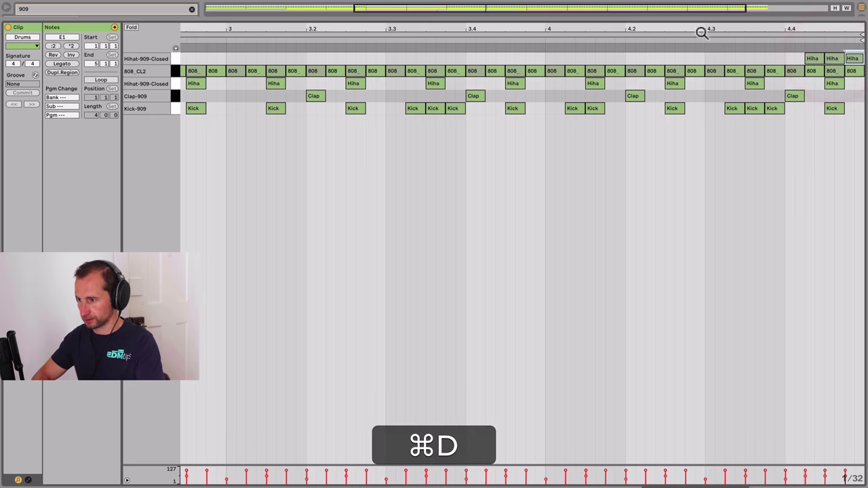
- Audition the hi-hat fill from bar 25 and duplicate that Drums clip over bars 29–33
click(656, 35)
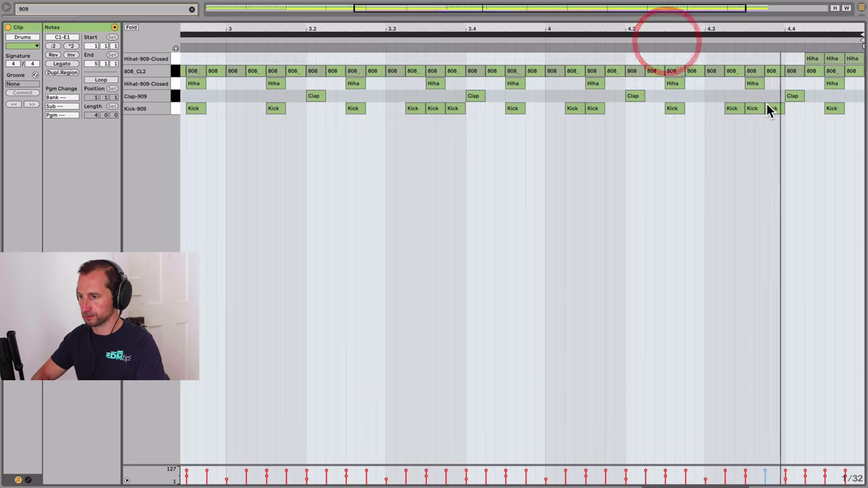
key(shift+Tab)
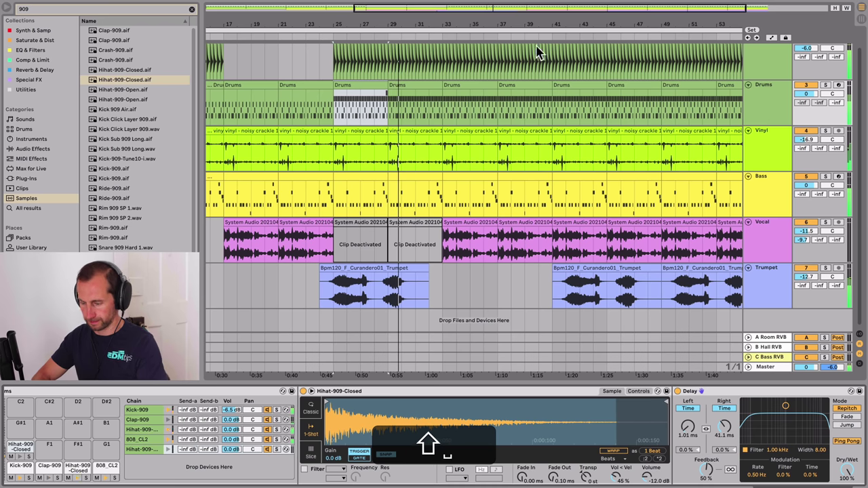
click(358, 35)
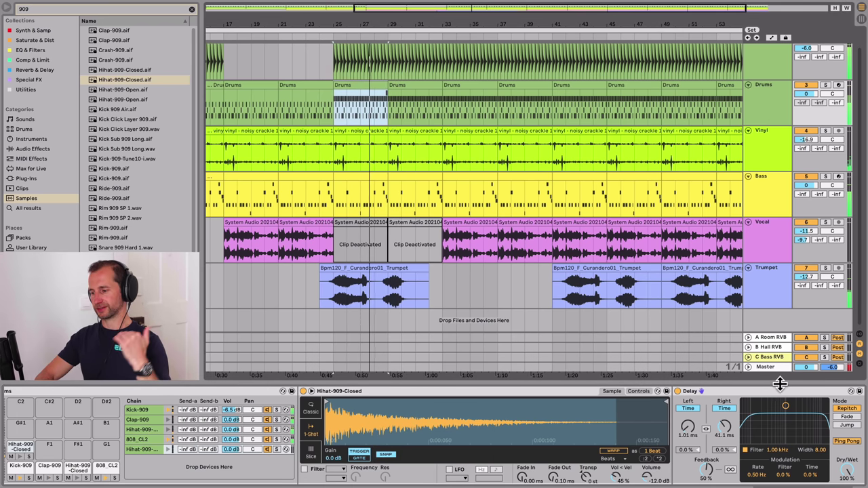
key(XF86AudioRaiseVolume)
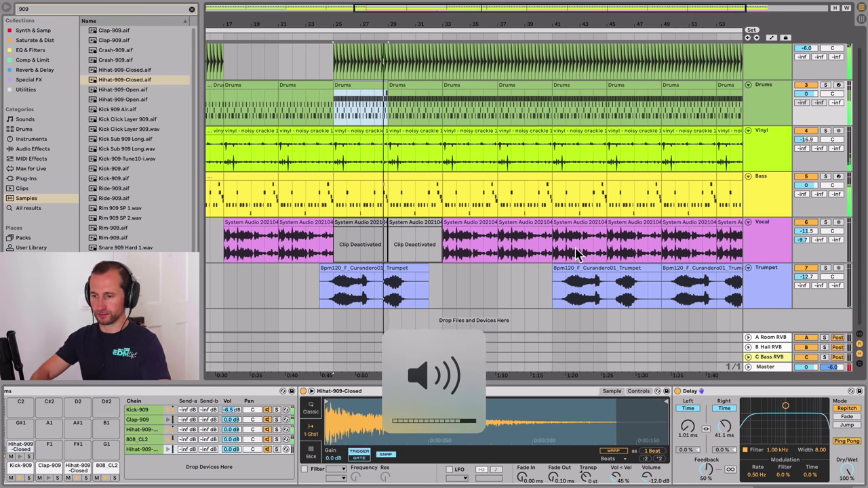
click(375, 82)
click(374, 84)
key(super+d)
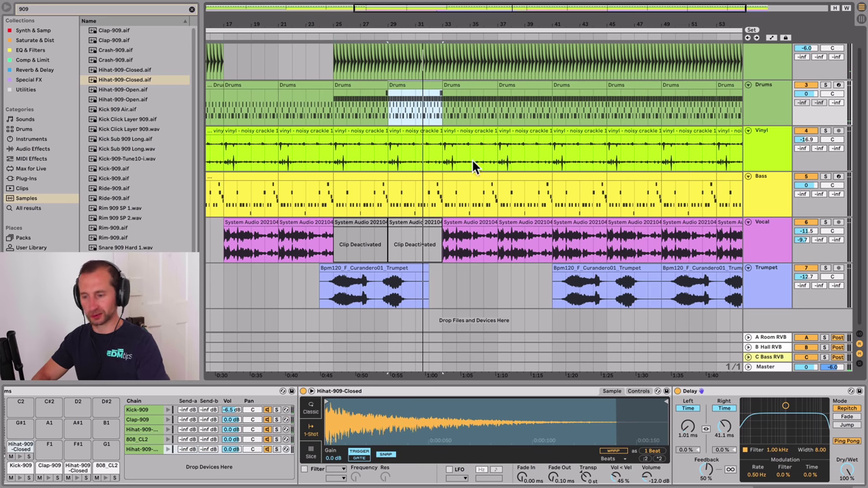
- Switch to Splice and place the Bpm110_F_Bogota_TrumpetLow sample from the Afro Funk pack on the Trumpet track at bar 33
click(758, 296)
key(alt+space)
text(sp)
key(Return)
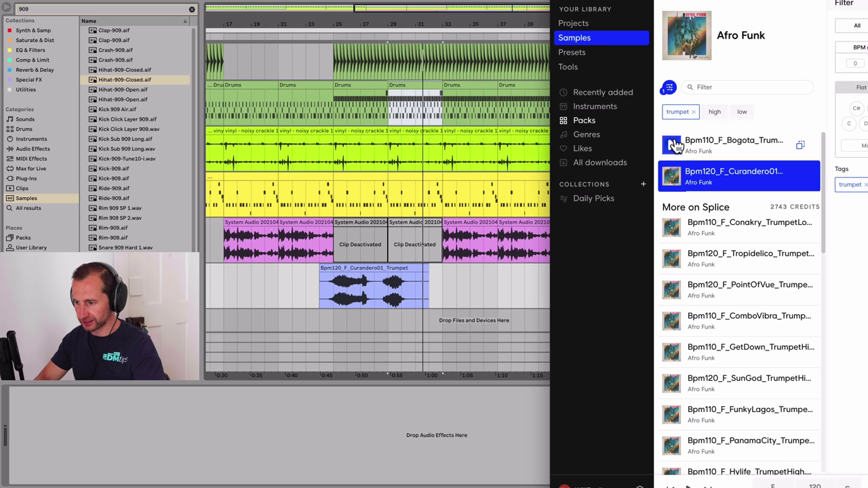
drag(675, 146, 441, 287)
click(442, 287)
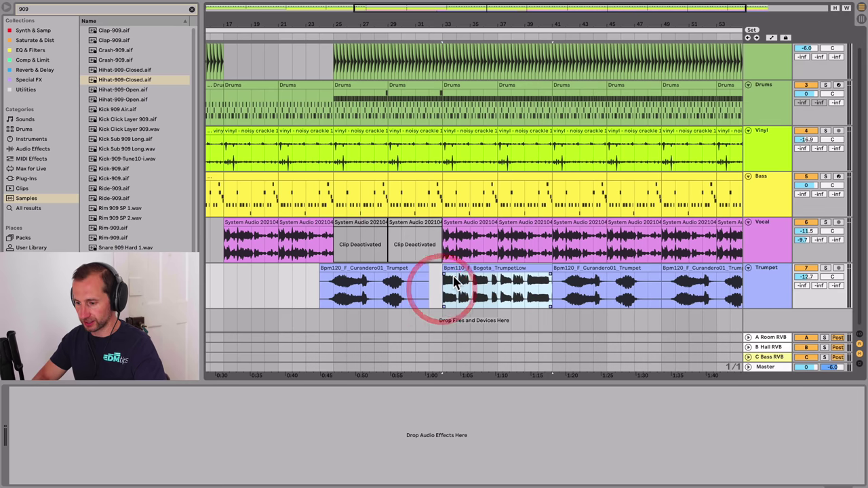
- Open the Bogota trumpet clip at bar 33 and set its warp mode to Complex Pro
drag(494, 12, 474, 72)
double_click(465, 265)
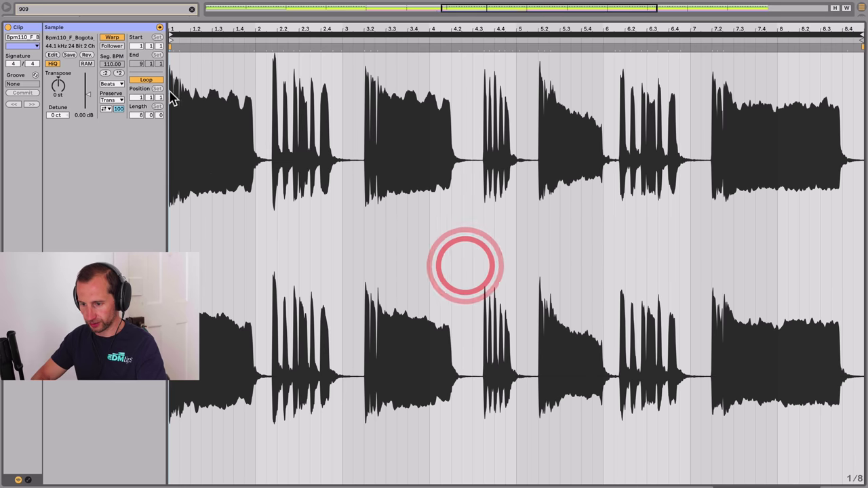
click(118, 84)
click(124, 124)
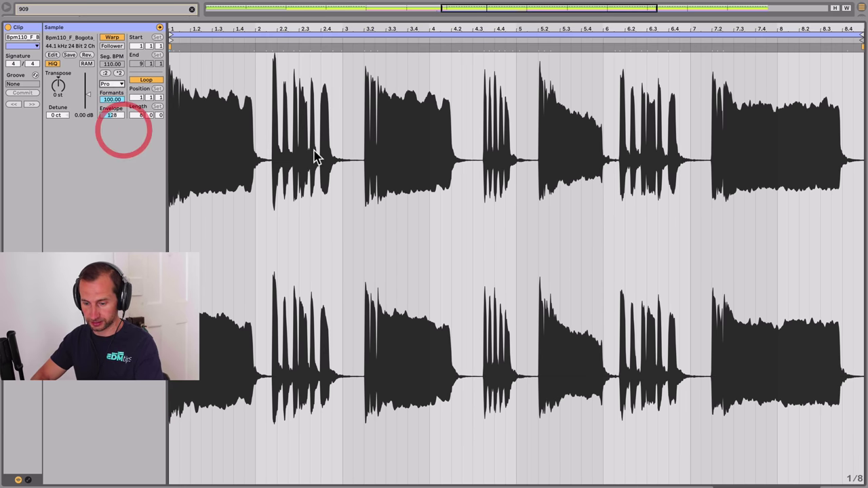
- Split the Bogota trumpet clip at bar 34, move the remainder one bar later to bar 35, and audition the phrase from bar 33
key(shift+Tab)
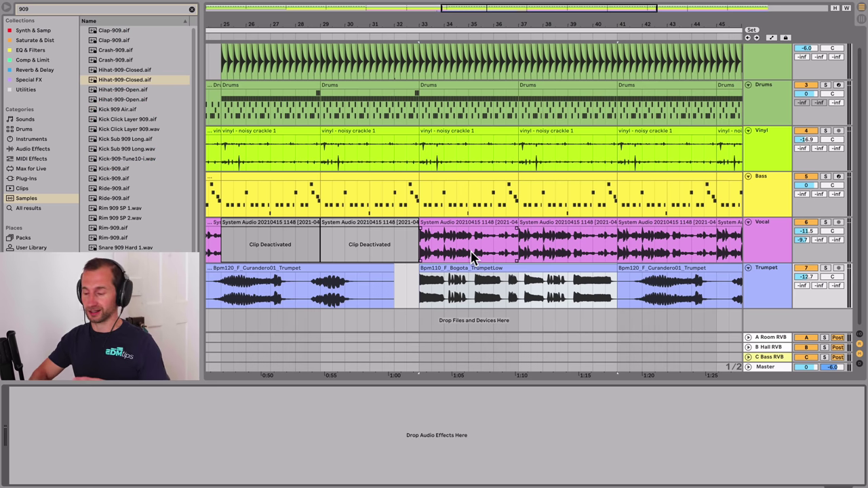
click(425, 36)
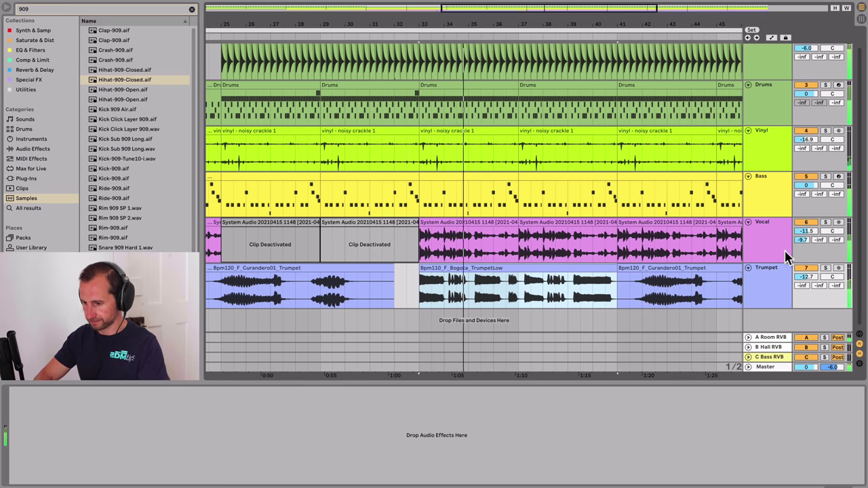
key(space)
click(444, 298)
key(super+e)
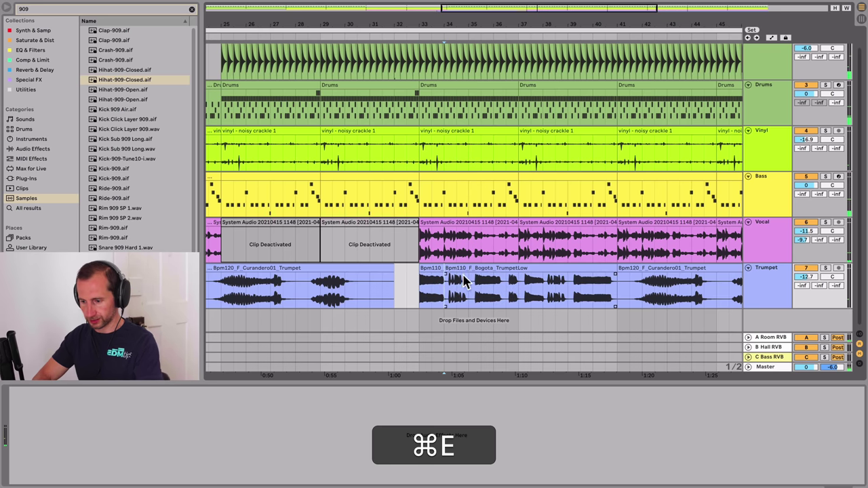
drag(461, 268, 486, 271)
click(426, 278)
key(space)
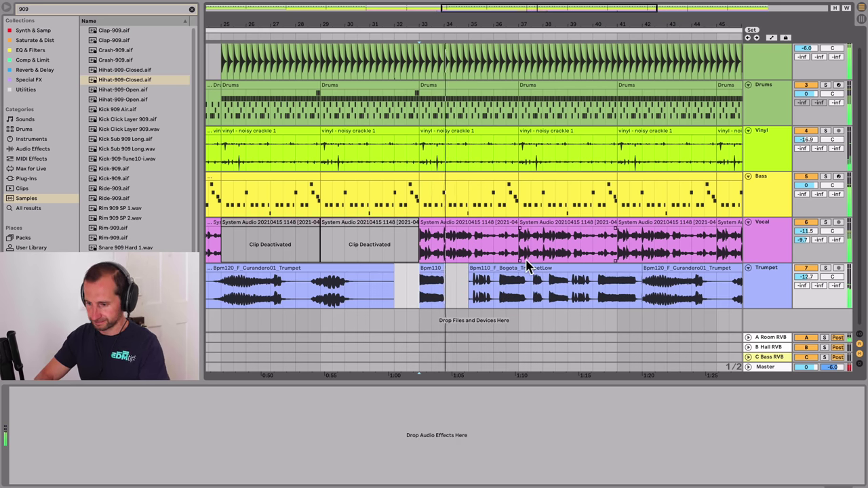
- Split the Bogota trumpet clip at bar 36 and delete everything in it after that point
click(491, 283)
key(space)
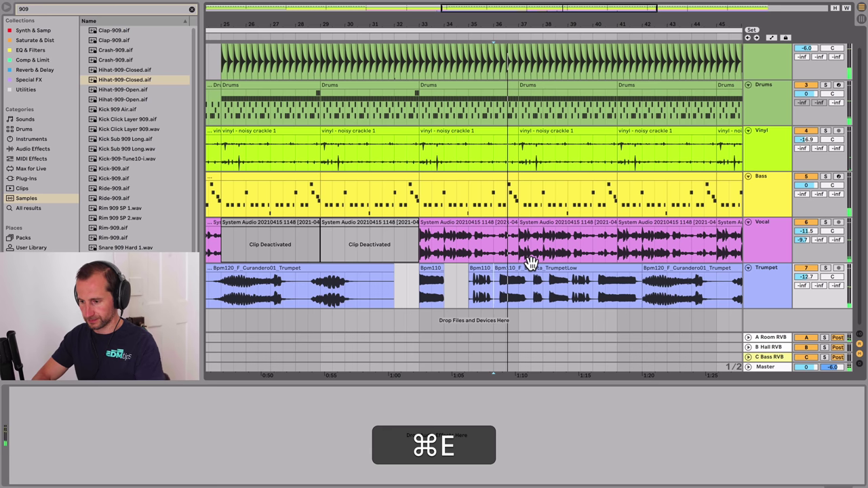
click(531, 264)
key(BackSpace)
- Duplicate the trumpet phrases of bars 33–37 to bar 37 and delete the Curandero trumpet clip at bar 42
drag(518, 285, 424, 297)
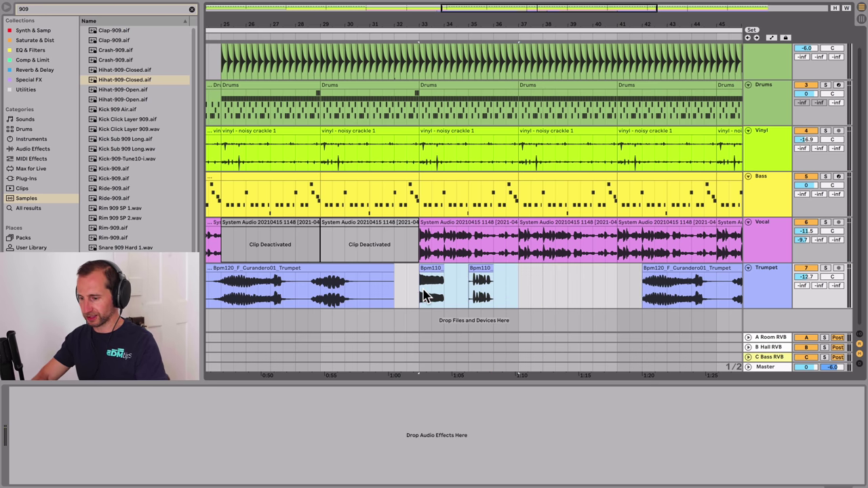
key(super+d)
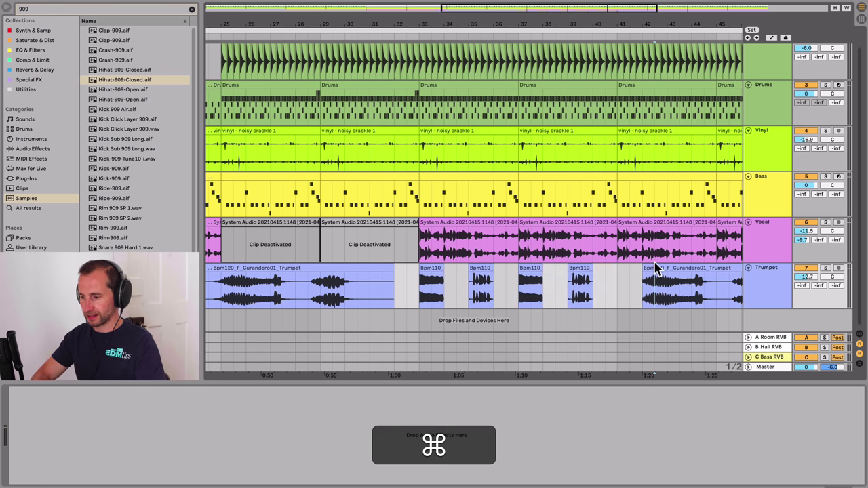
click(655, 267)
key(BackSpace)
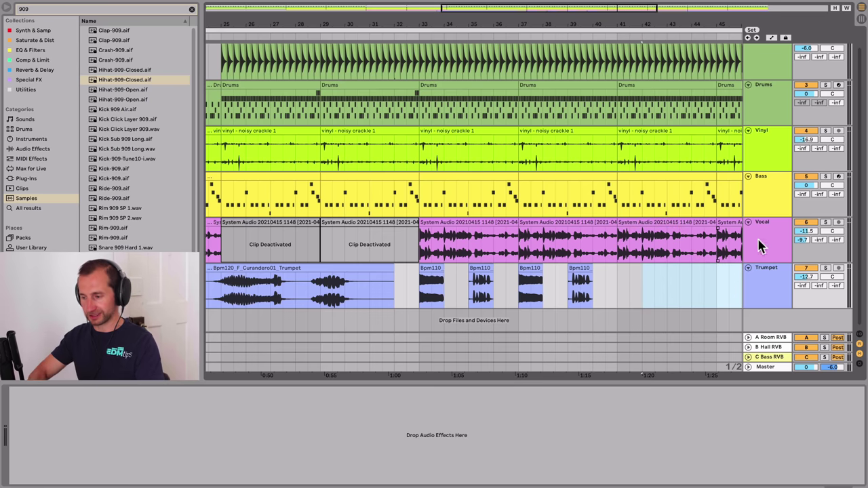
- Play the section in the mixer view to examine the Master peak level, and show the Master track's devices
key(Tab)
key(space)
drag(820, 238, 819, 251)
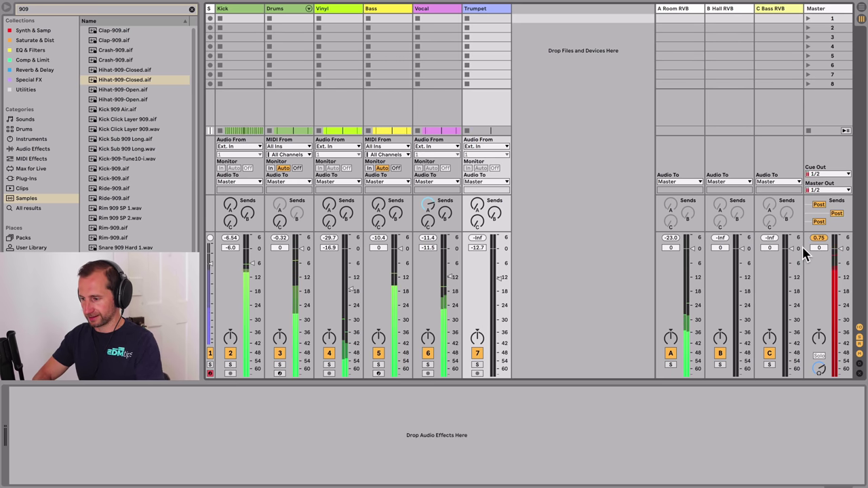
key(space)
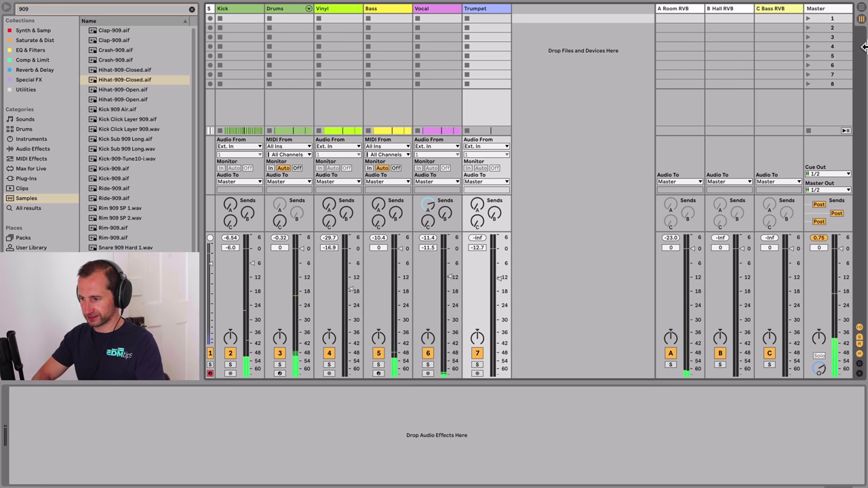
click(833, 9)
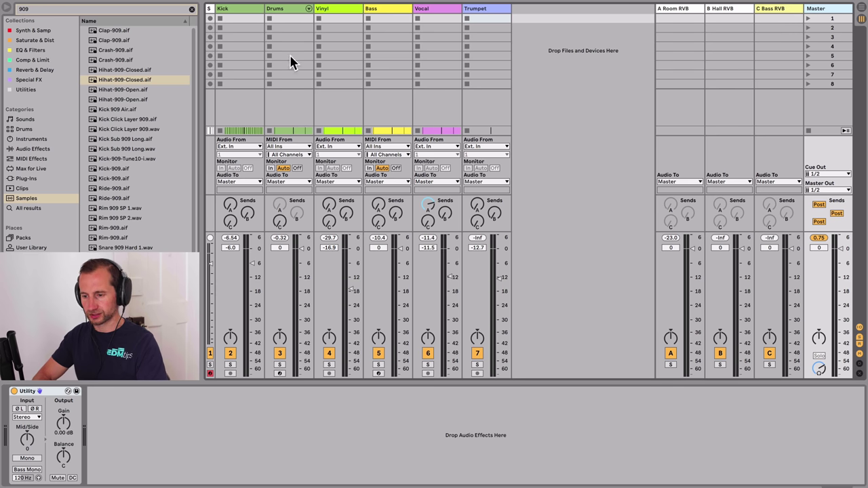
- Set the Kick track to -10 dB and lower the five Drums rack chains by 4 dB, with Kick-909 at -10.5 dB and the others at -4.0 dB
click(307, 9)
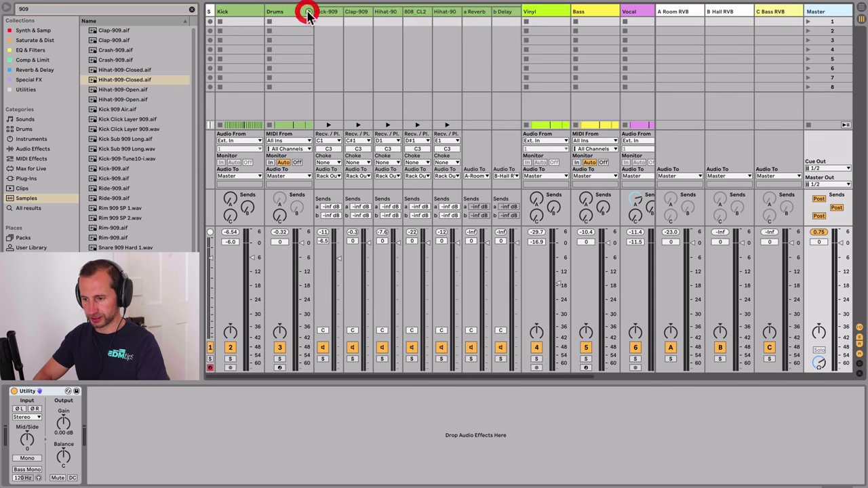
click(250, 22)
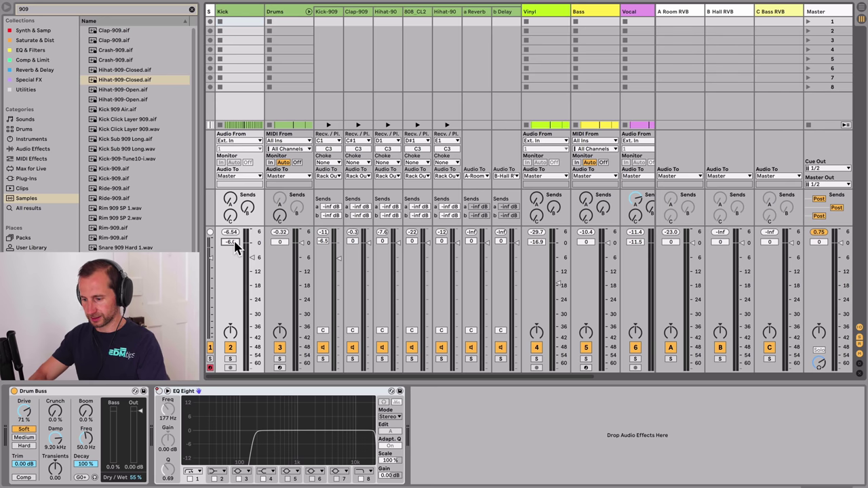
text(-10)
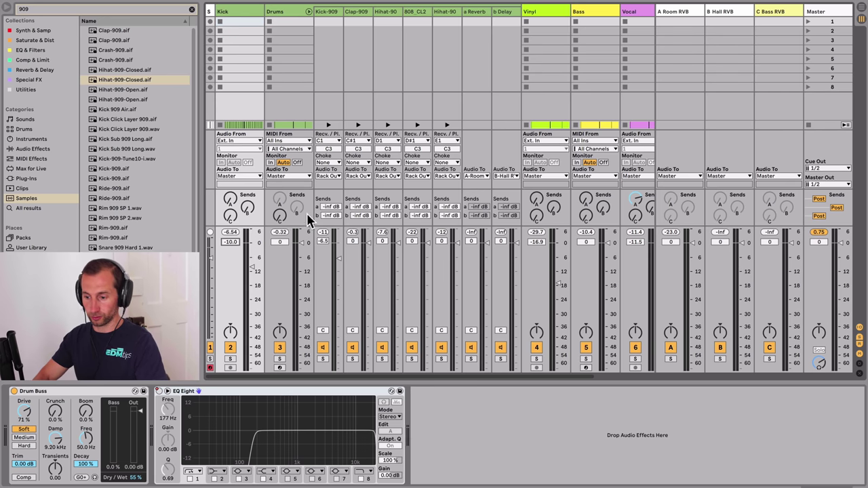
click(327, 13)
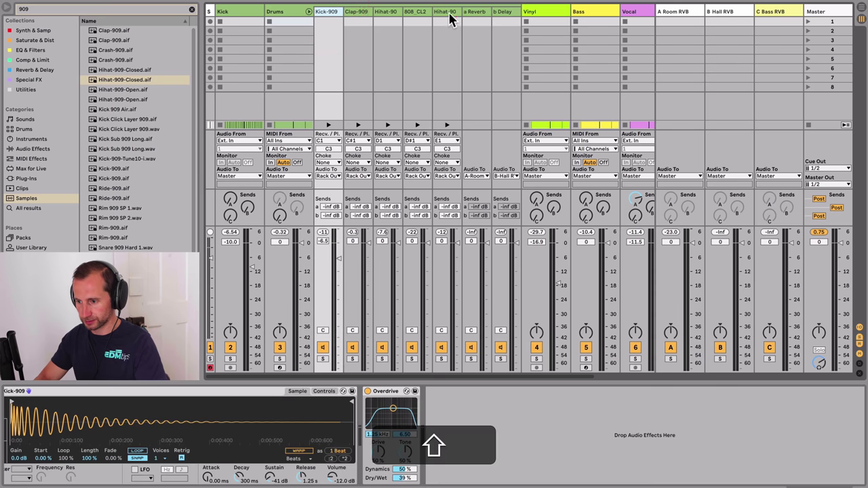
click(447, 15)
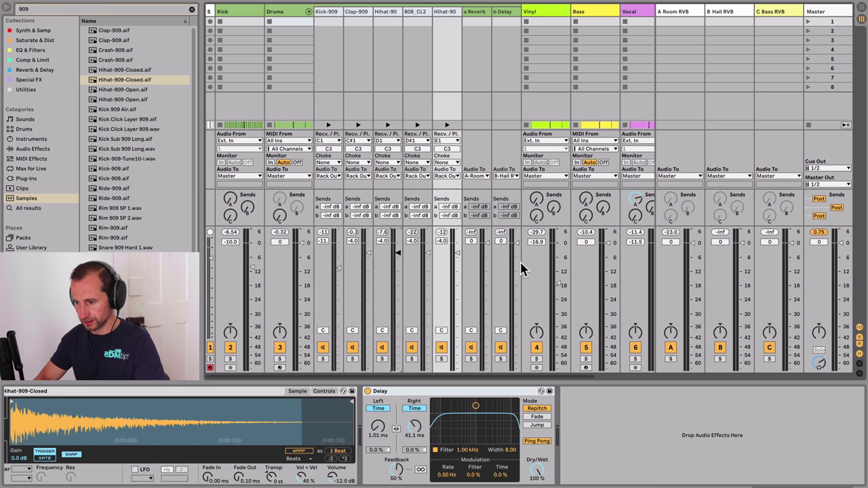
- Lower the Vinyl, Bass, Vocal and Trumpet tracks together by 4 dB, bringing Bass to -4.0 dB
click(541, 12)
scroll(552, 15, right, 3)
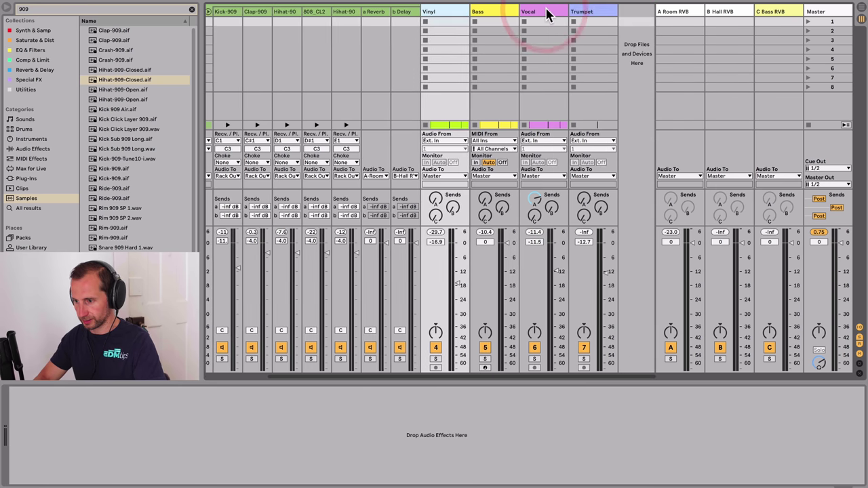
shift+click(585, 13)
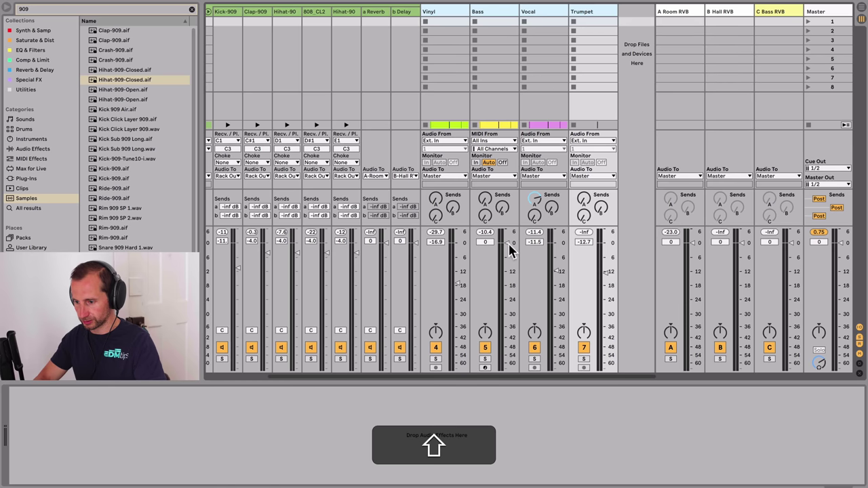
drag(508, 242, 507, 244)
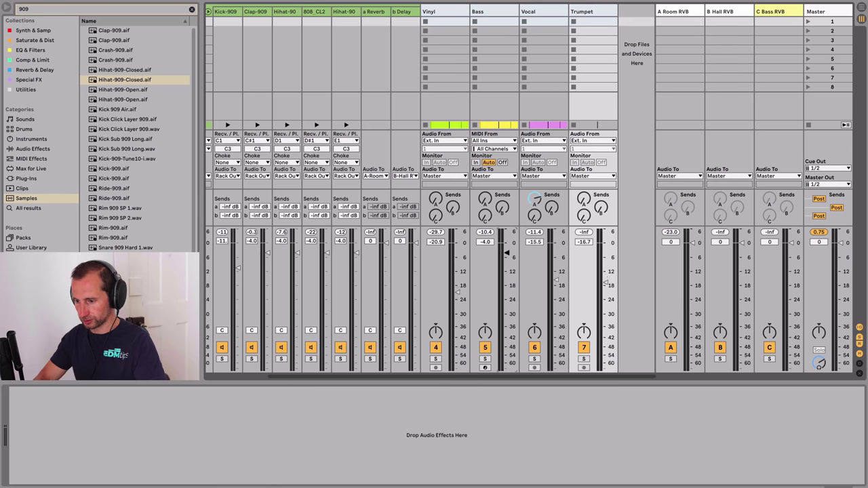
- Reset the Master peak reading during playback to recheck the headroom, and return to the arrangement
key(space)
drag(818, 232, 823, 238)
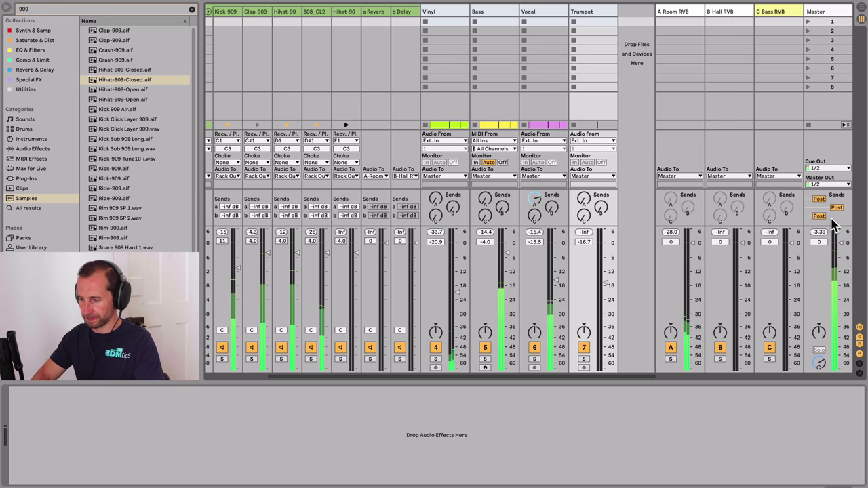
key(Tab)
key(space)
- Add a Drum Buss after the rack on the Drums track and set its drive to 20%
click(766, 165)
click(770, 188)
click(772, 86)
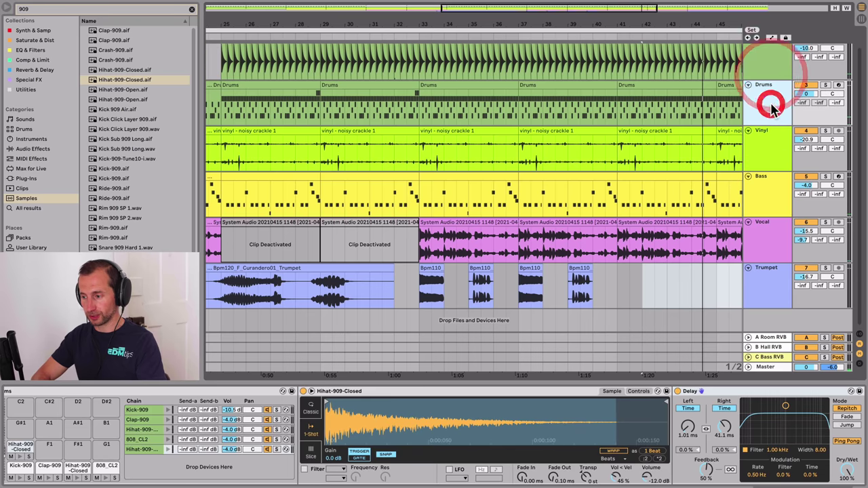
double_click(522, 393)
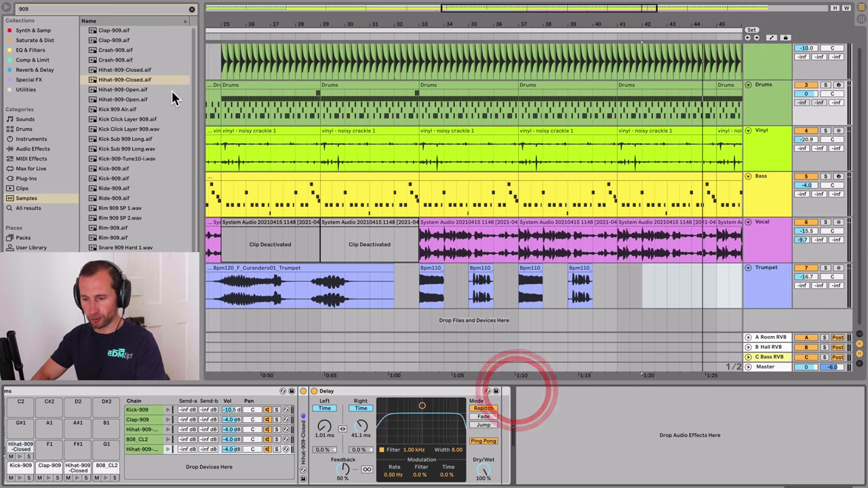
click(33, 60)
click(31, 30)
click(191, 9)
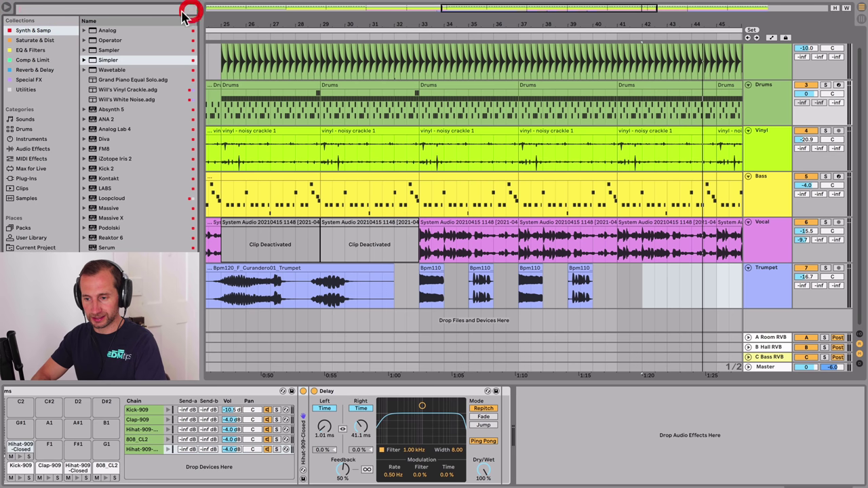
click(38, 39)
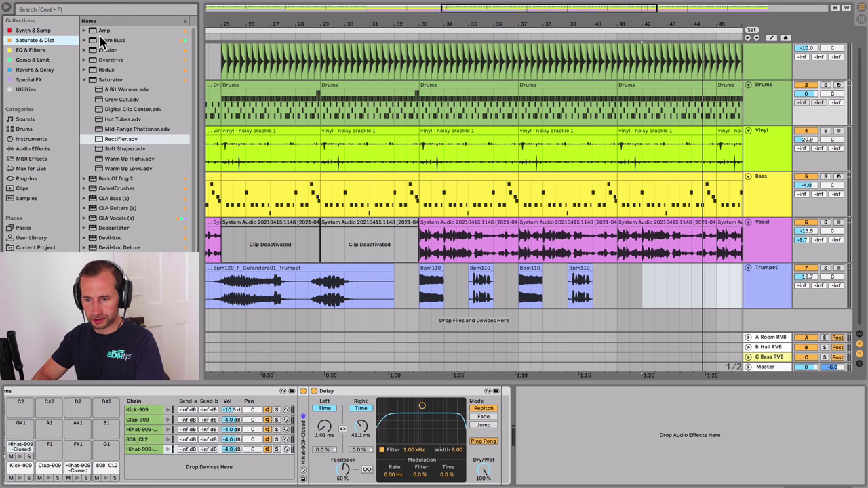
drag(105, 42, 167, 45)
drag(535, 417, 535, 415)
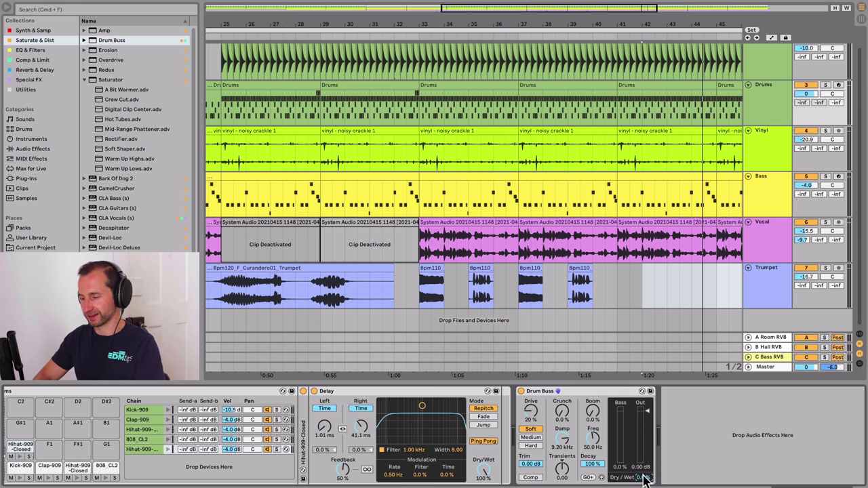
- Try the Drum Buss on the Drums track at 22% dry/wet during playback
key(space)
drag(643, 477, 644, 466)
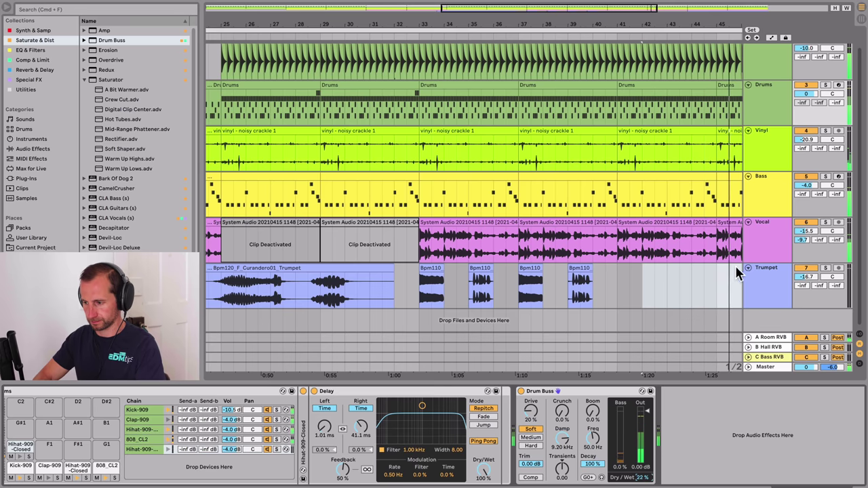
click(520, 391)
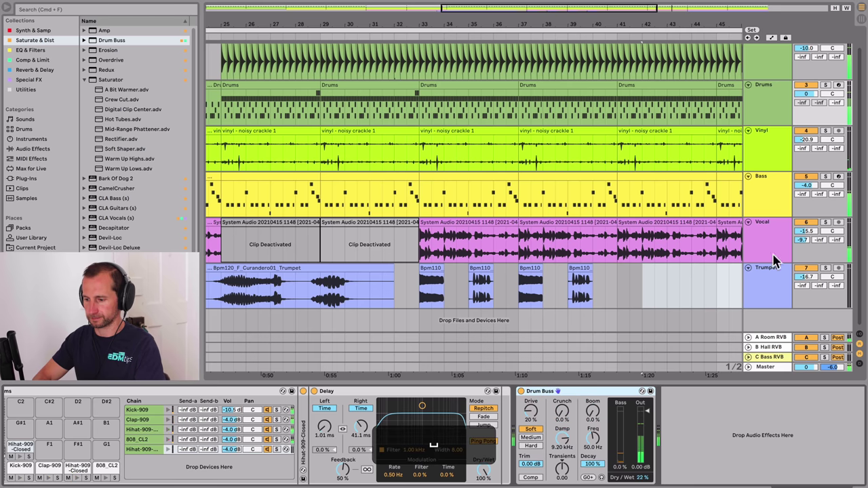
- Solo the Drums track to compare Drum Buss on and off, set dry/wet to 100% and output to about -2.18 dB, and unsolo the track
click(826, 85)
click(591, 392)
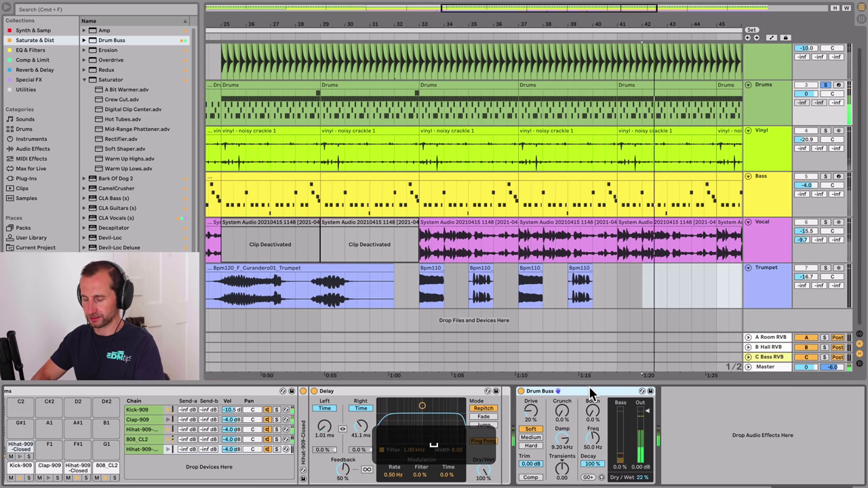
click(520, 391)
click(520, 391)
drag(641, 477, 642, 424)
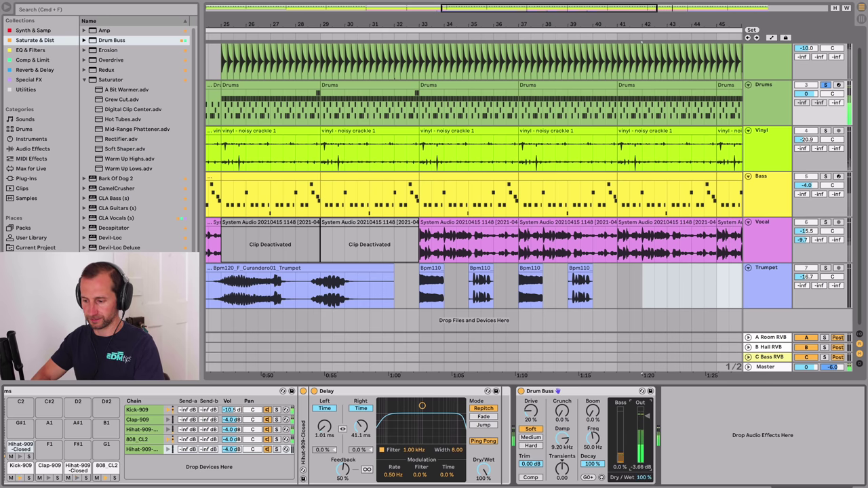
click(521, 391)
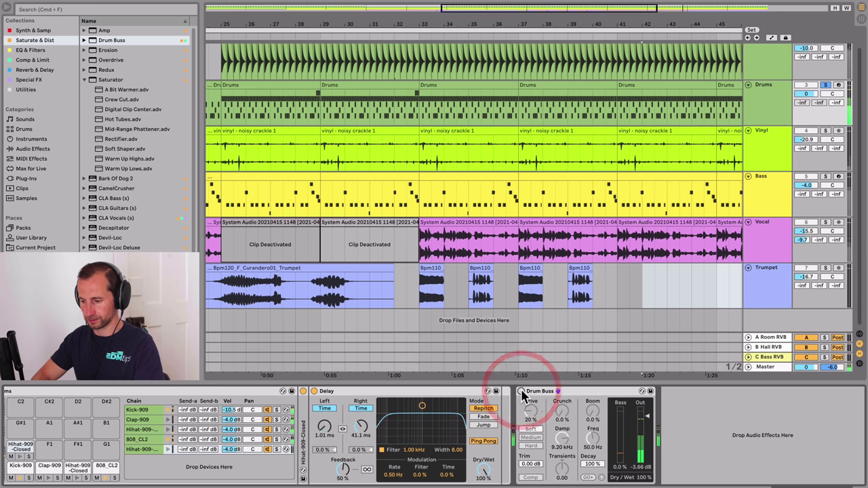
click(825, 85)
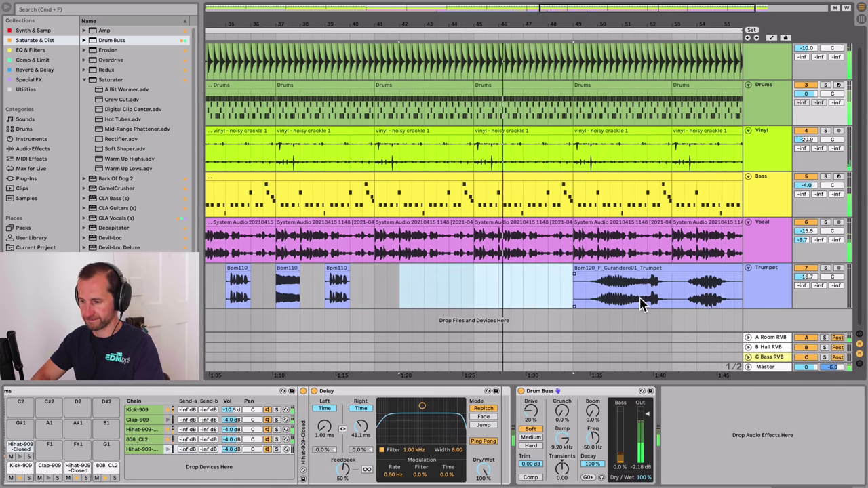
- Delete the Curandero trumpet clip at bar 49 and the kicks from bar 49 to just before bar 57
scroll(597, 118, up, 1)
scroll(597, 117, right, 3)
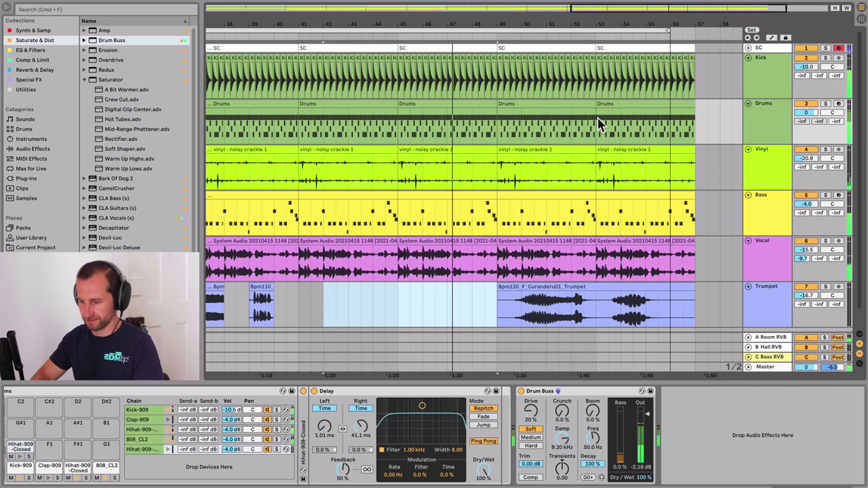
click(540, 284)
key(BackSpace)
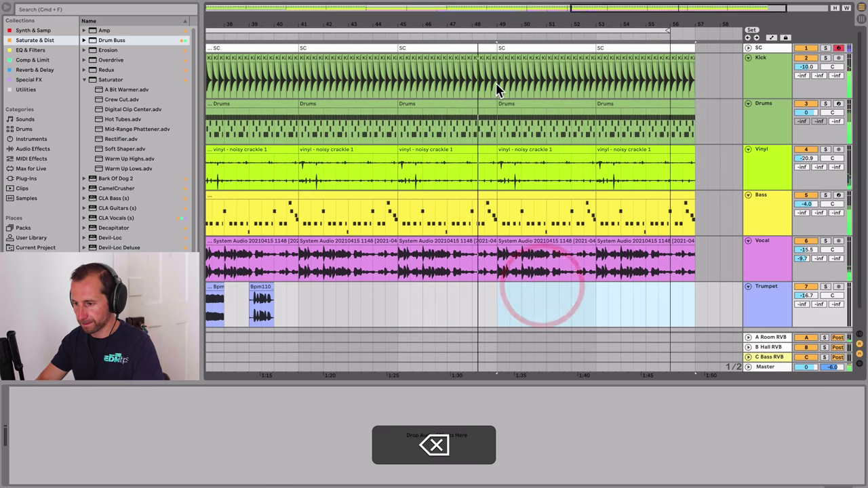
drag(500, 87, 693, 80)
key(BackSpace)
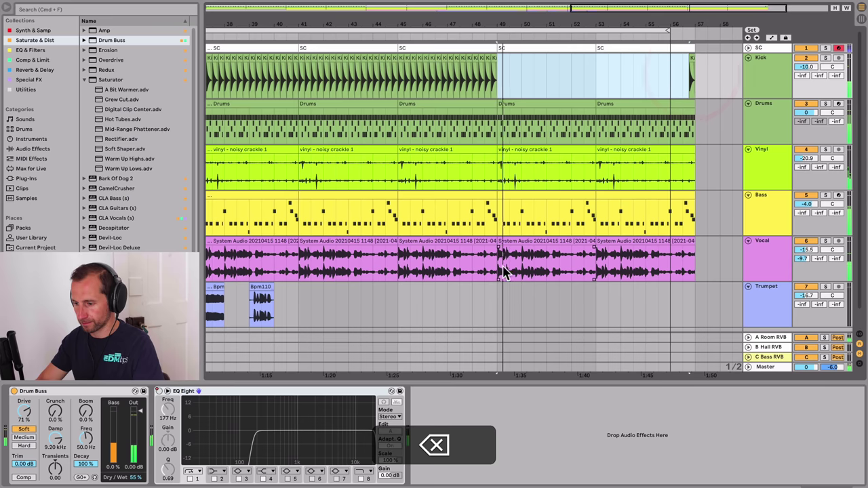
- Delete the leftover kick fragment at bar 57 on the Kick track
click(532, 201)
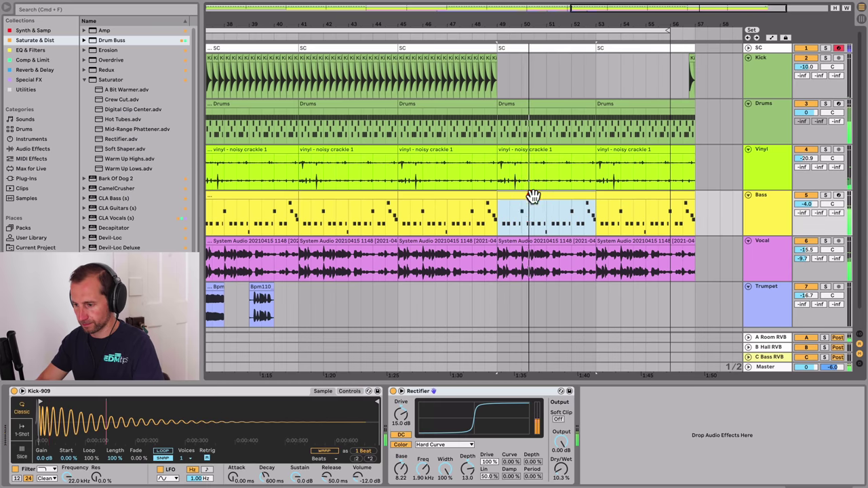
click(754, 206)
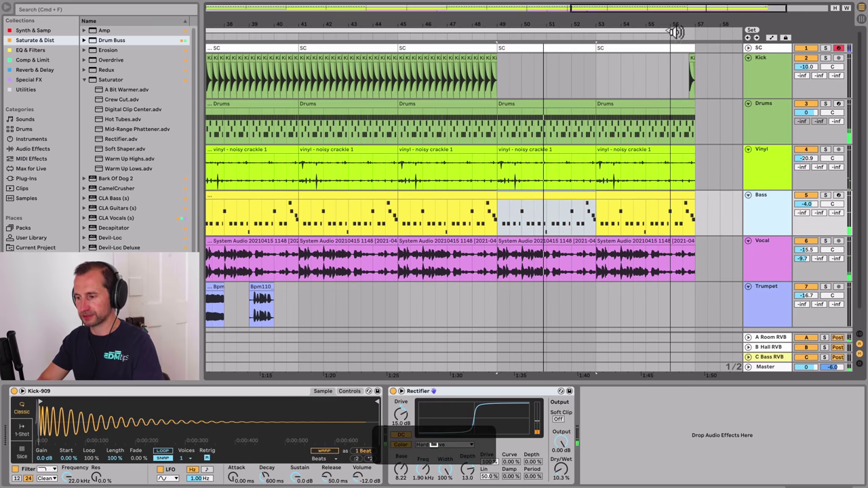
drag(674, 23, 684, 8)
click(690, 61)
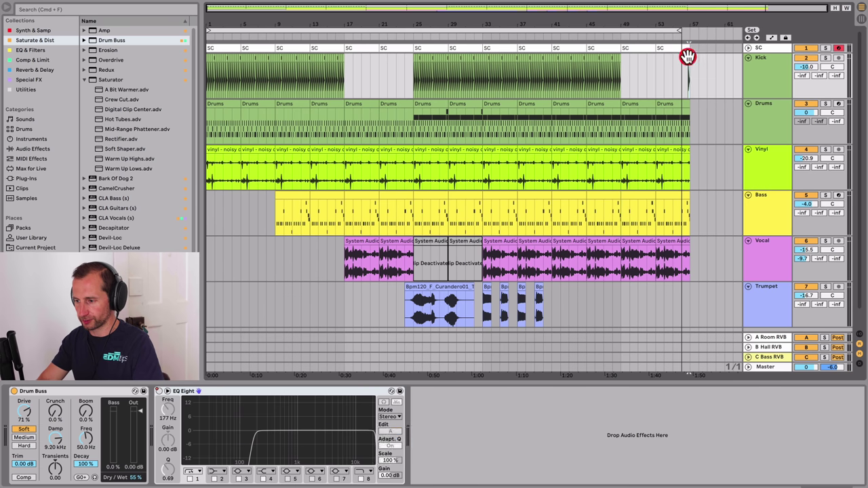
key(BackSpace)
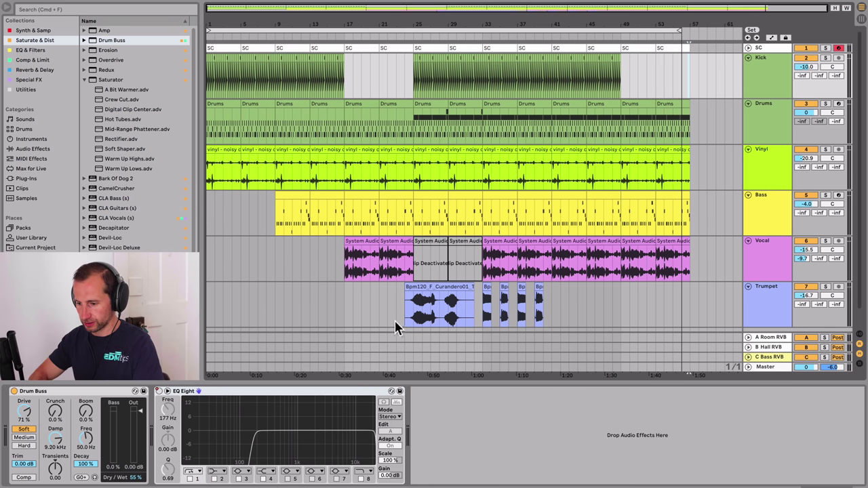
drag(344, 328, 484, 20)
key(super+c)
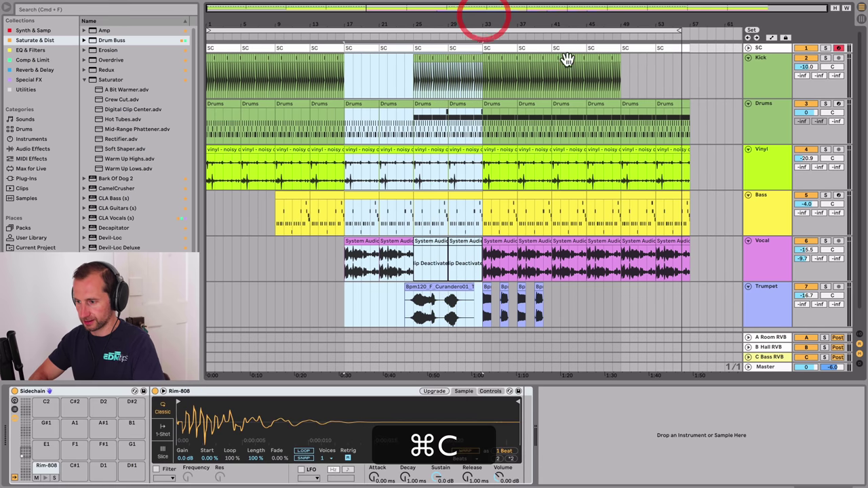
click(621, 72)
key(super+v)
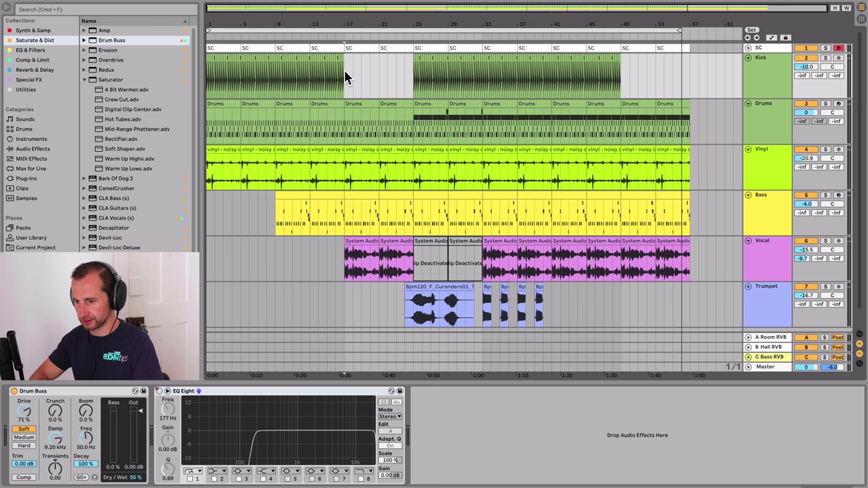
- Copy bars 17 to 25 across all tracks and paste them at bar 49
drag(345, 78, 411, 320)
key(super+c)
click(622, 77)
key(super+v)
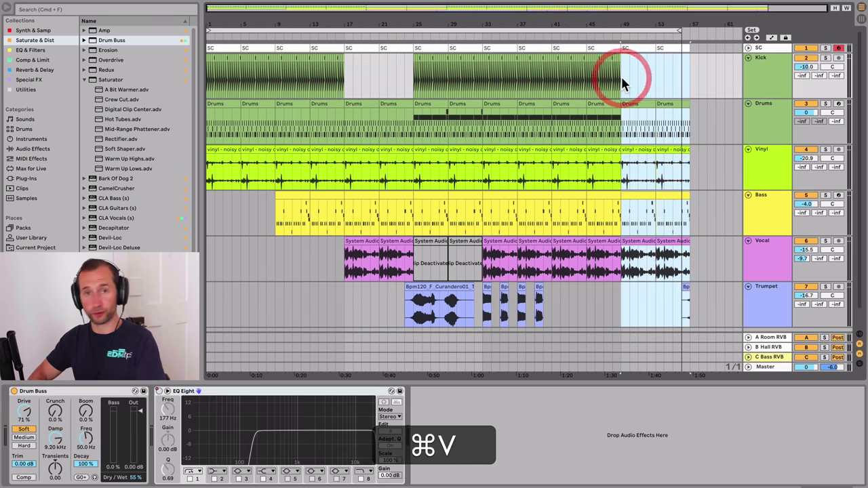
- Set the dry/wet of the Drum Buss on the Drums track to 24% during playback
drag(680, 30, 790, 31)
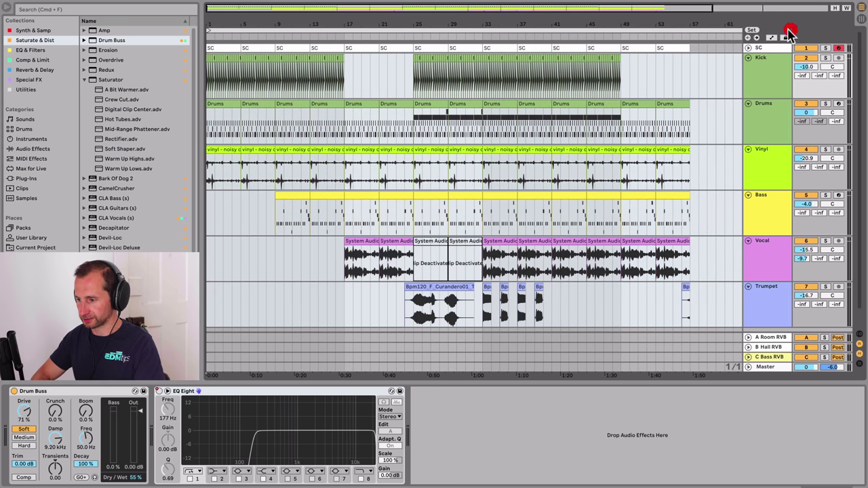
click(606, 37)
click(762, 112)
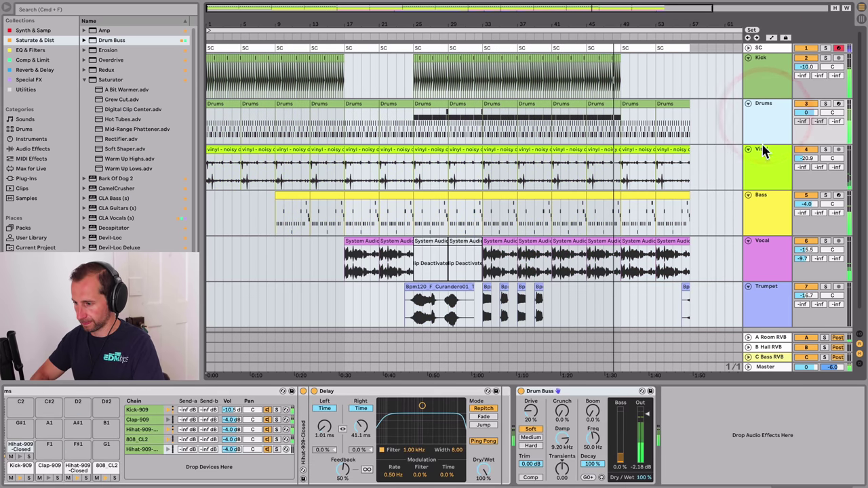
key(space)
drag(647, 478, 648, 487)
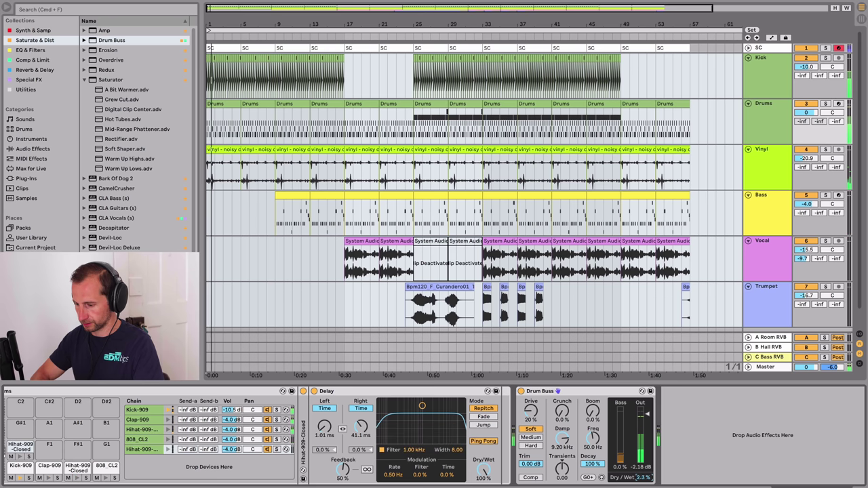
- Play the transition into bar 49 and add an Auto Filter after the Rectifier on the Bass track
click(614, 36)
click(760, 204)
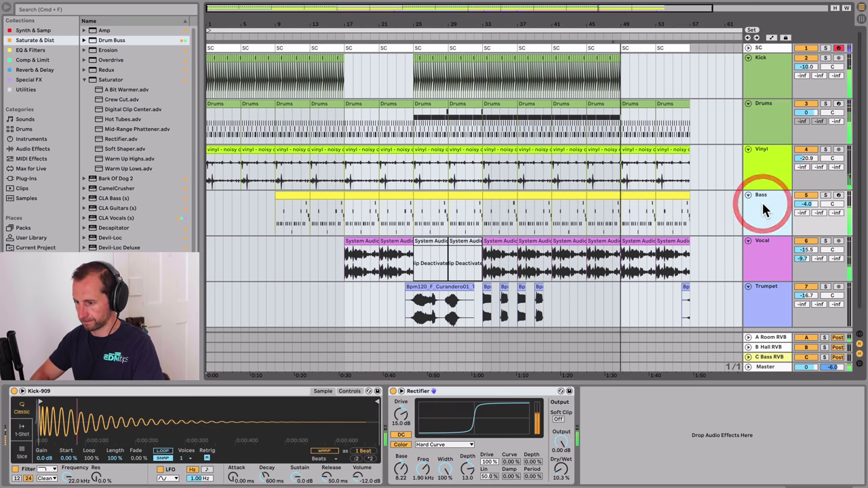
click(766, 213)
click(767, 212)
key(space)
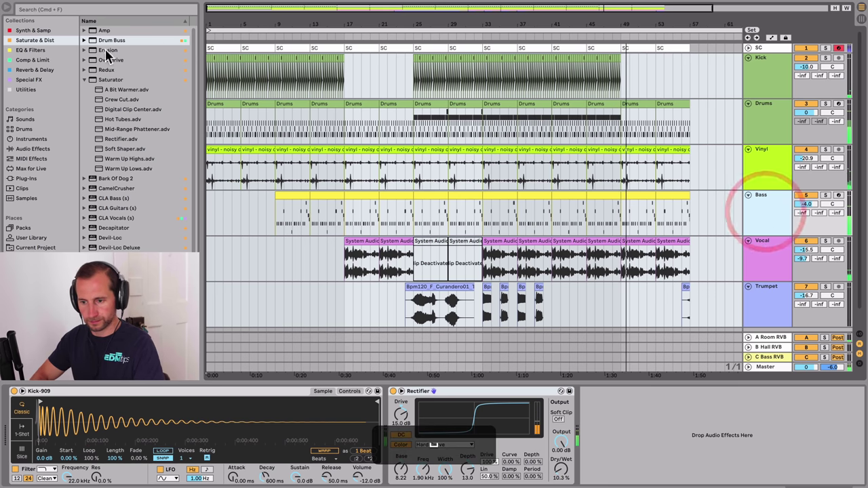
click(37, 50)
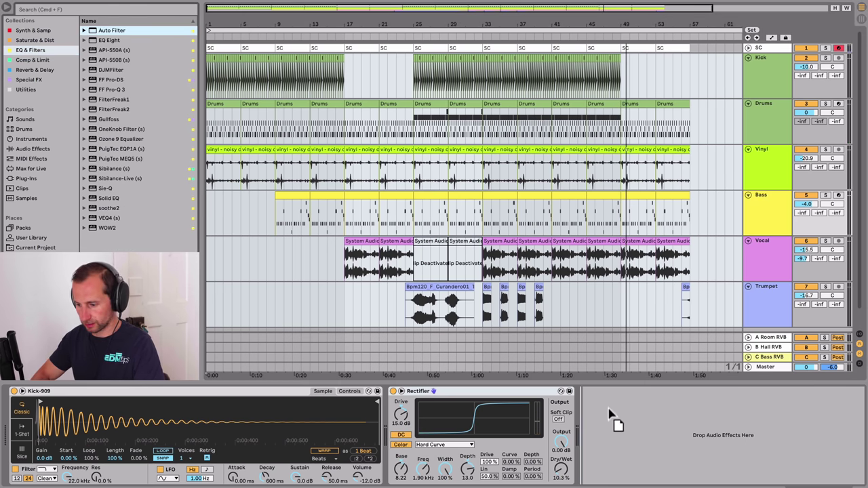
drag(615, 418, 618, 427)
- Automate the Bass Auto Filter's frequency to fall from 12.5 kHz at bar 49 until bar 57, rising back by bar 58
right_click(732, 421)
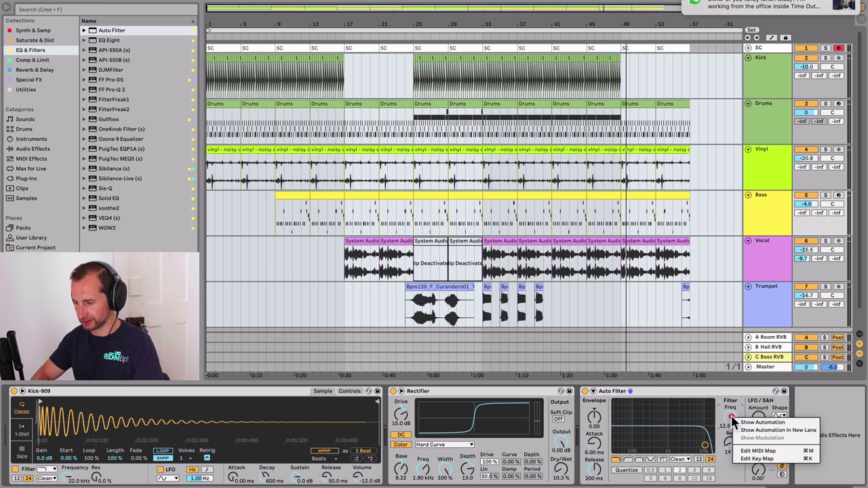
click(745, 423)
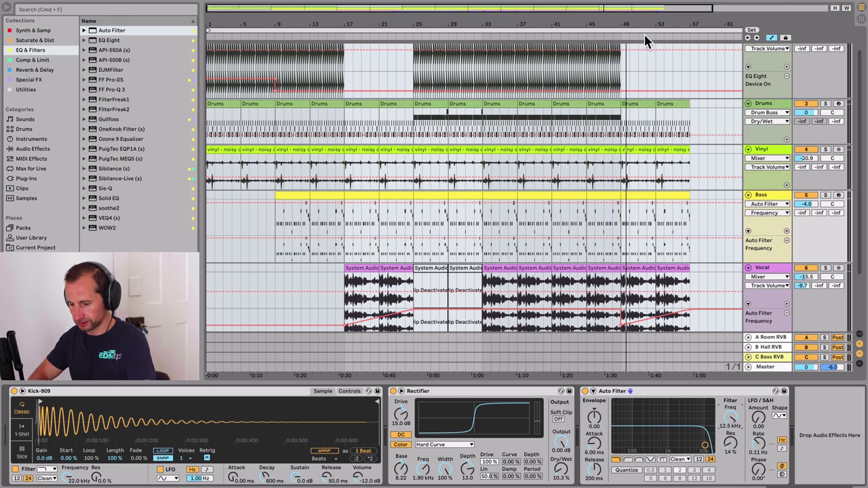
click(621, 239)
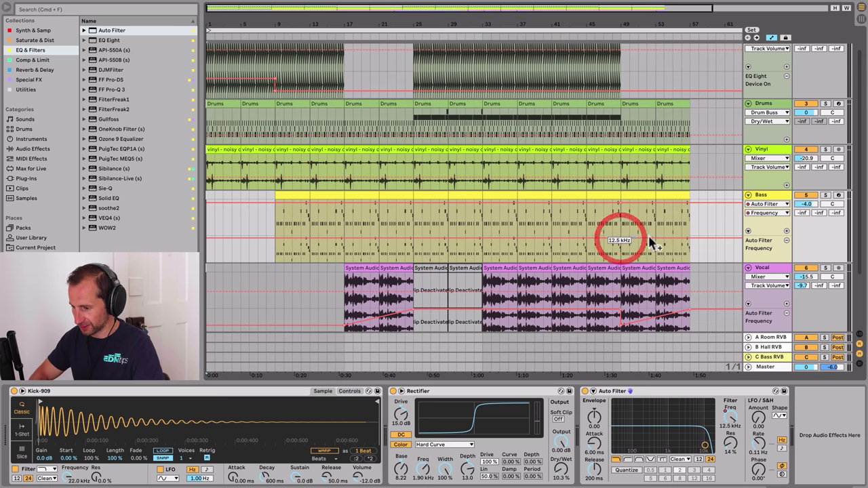
drag(690, 236, 691, 263)
drag(678, 27, 631, 27)
click(460, 34)
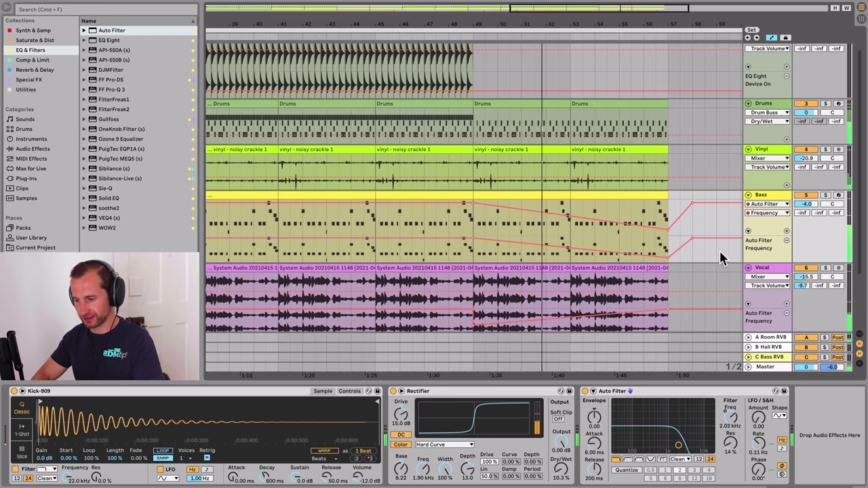
- Copy the Auto Filter from the Bass track and paste it after the Drum Buss on the Drums track
click(661, 397)
key(super+c)
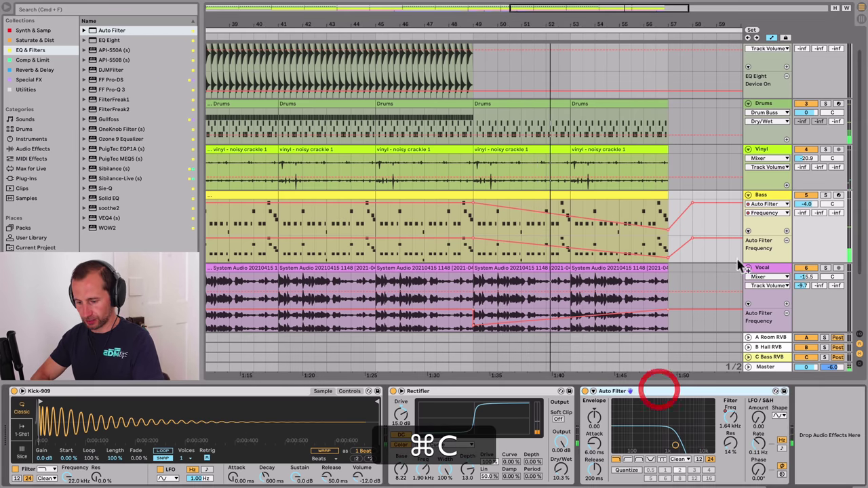
click(769, 102)
click(717, 410)
key(super+v)
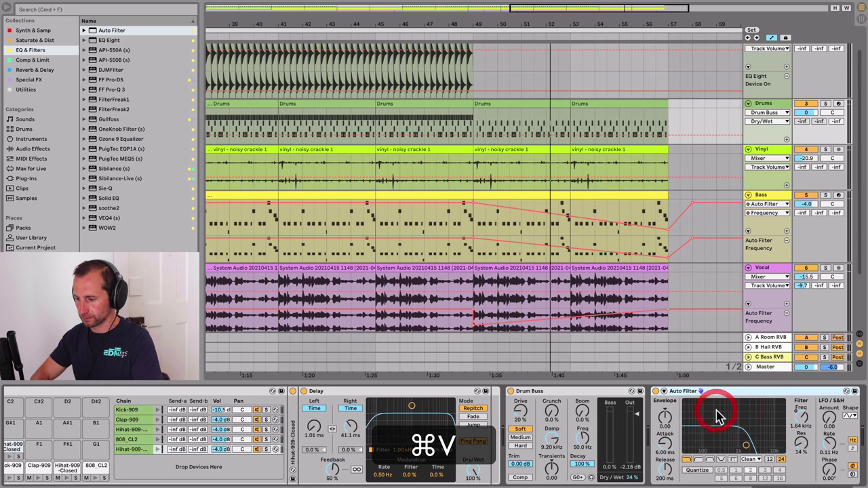
- Play the arrangement around bar 49 to hear the filtered drums and bass in the breakdown
drag(429, 35, 559, 24)
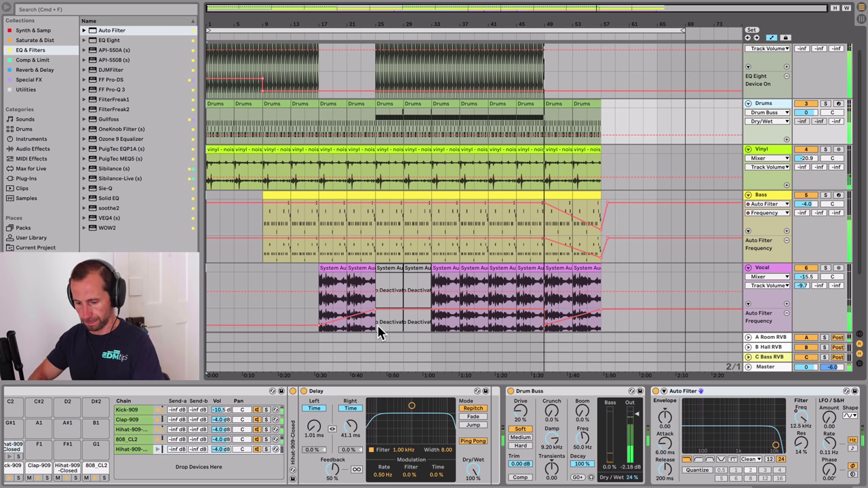
key(s)
scroll(584, 116, down, 3)
click(823, 88)
scroll(821, 92, up, 1)
click(824, 102)
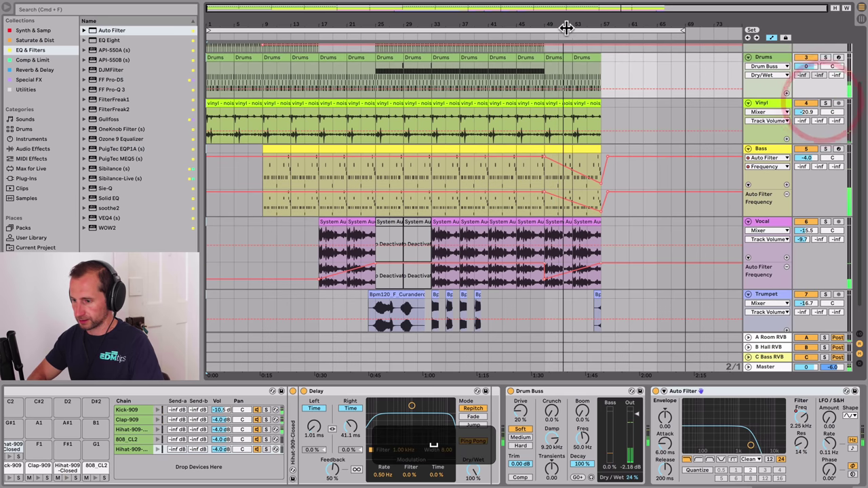
click(531, 32)
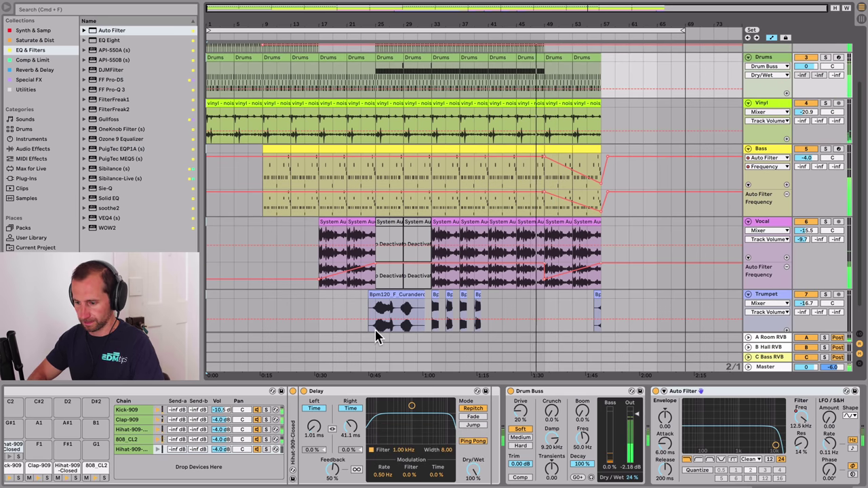
- Hide the automation lanes and select bars 25 to 33 across all tracks
drag(381, 223, 431, 7)
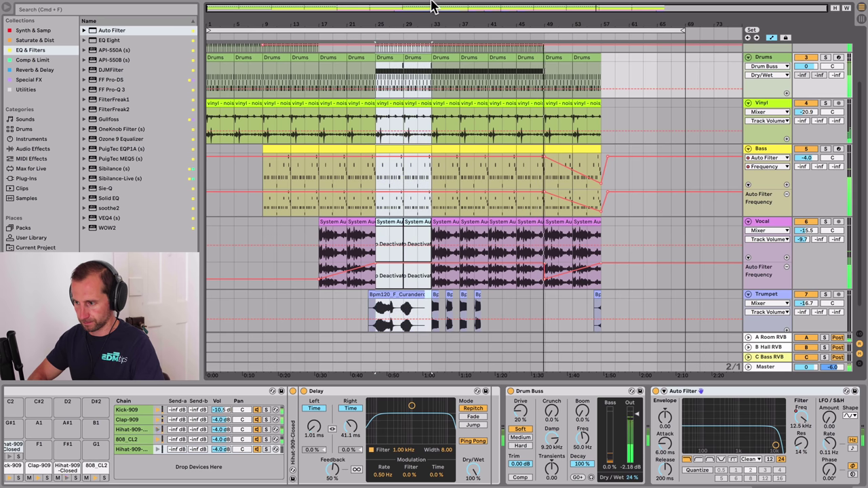
key(a)
drag(375, 278, 430, 9)
key(super)
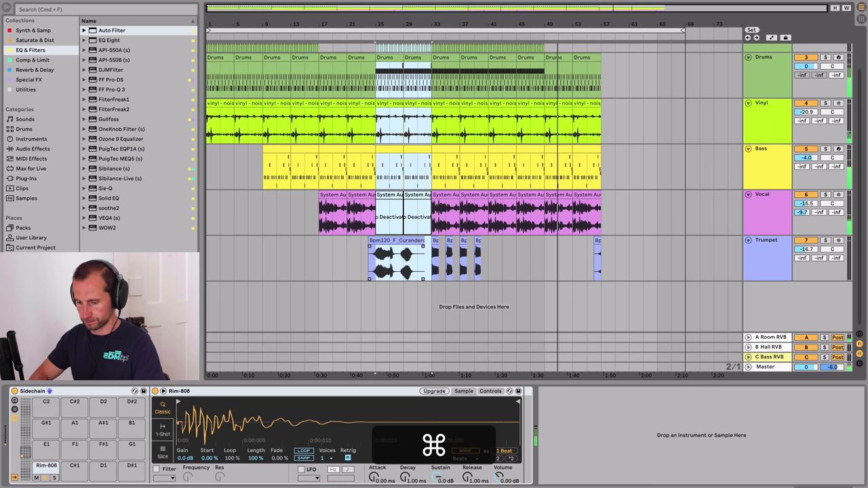
- Duplicate the Curandero trumpet clip from bar 24 to bar 48 and delete the leftover trumpet fragment before bar 57
click(339, 268)
click(392, 241)
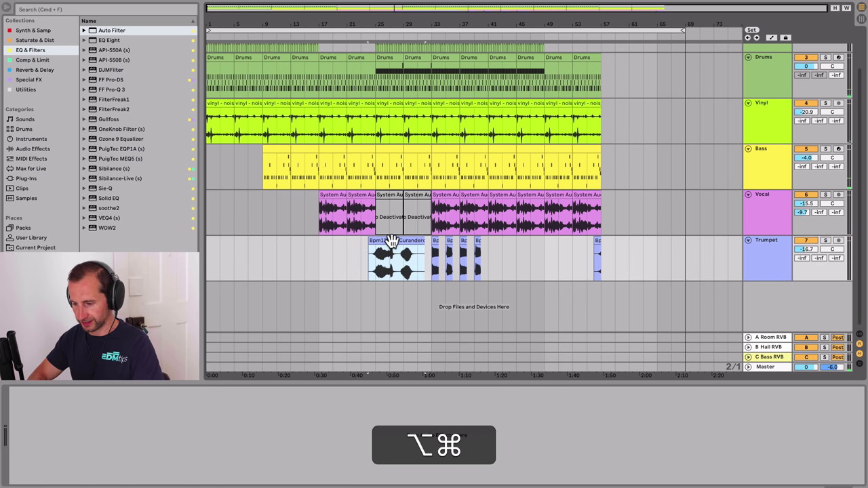
drag(392, 241, 594, 238)
click(528, 32)
key(BackSpace)
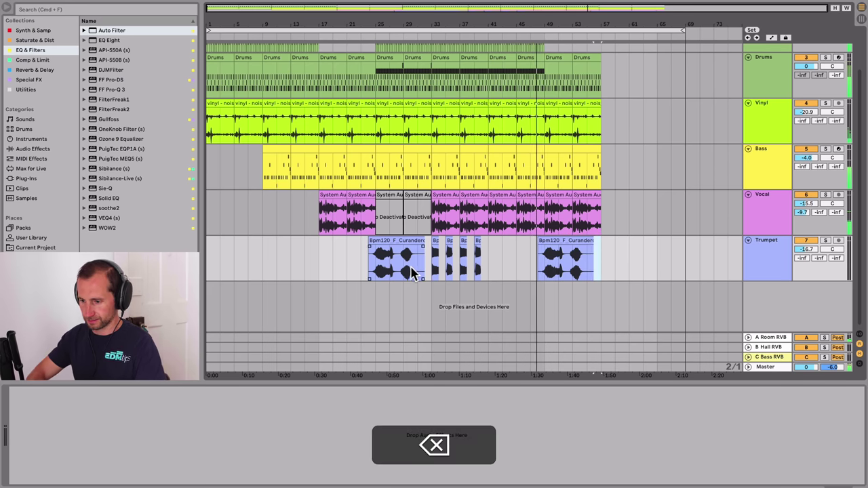
- Copy bars 33 to 41 across all tracks and paste them at bar 57
drag(430, 273, 488, 6)
key(super+c)
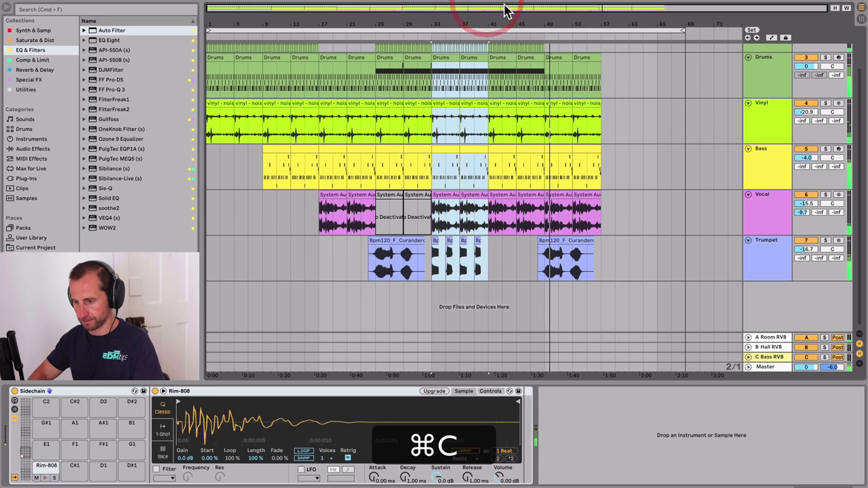
click(598, 46)
key(super+v)
scroll(610, 85, up, 2)
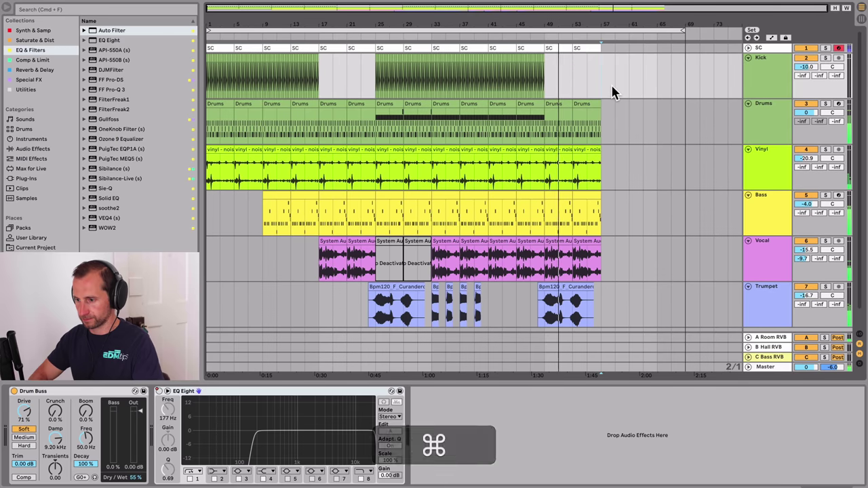
click(603, 48)
key(super+v)
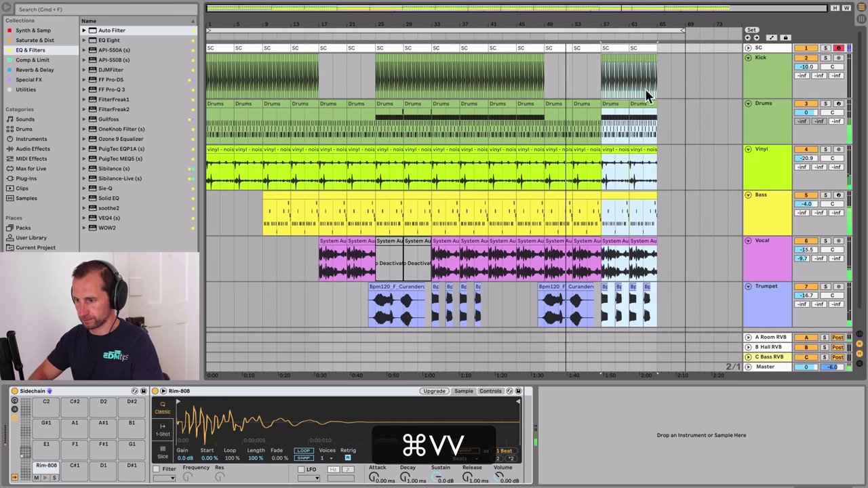
- Remove the Bass from bar 55 to bar 57 and play through into the drop
scroll(691, 91, down, 1)
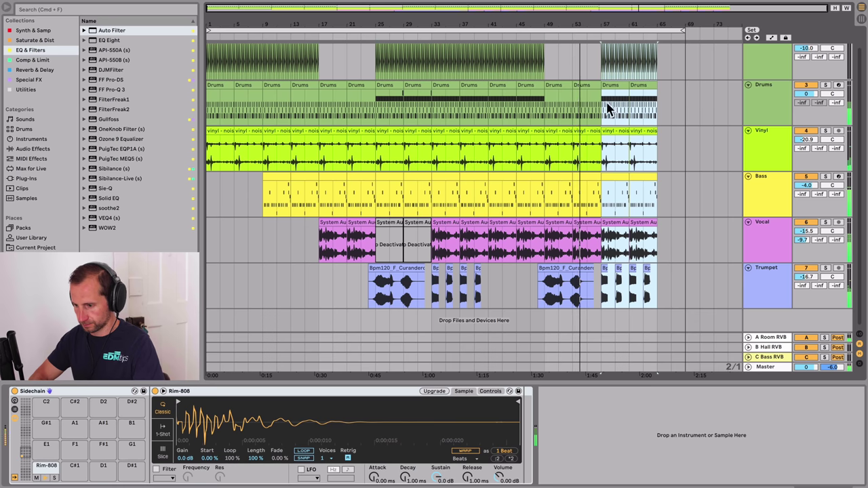
click(587, 177)
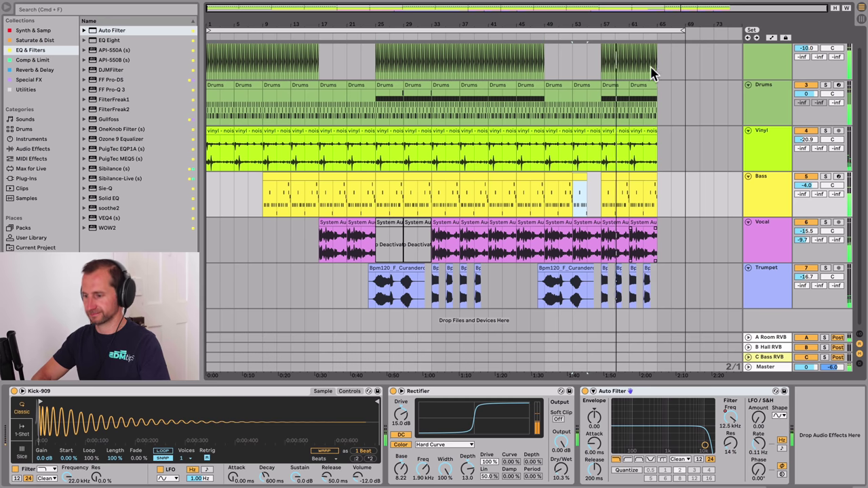
drag(641, 27, 552, 95)
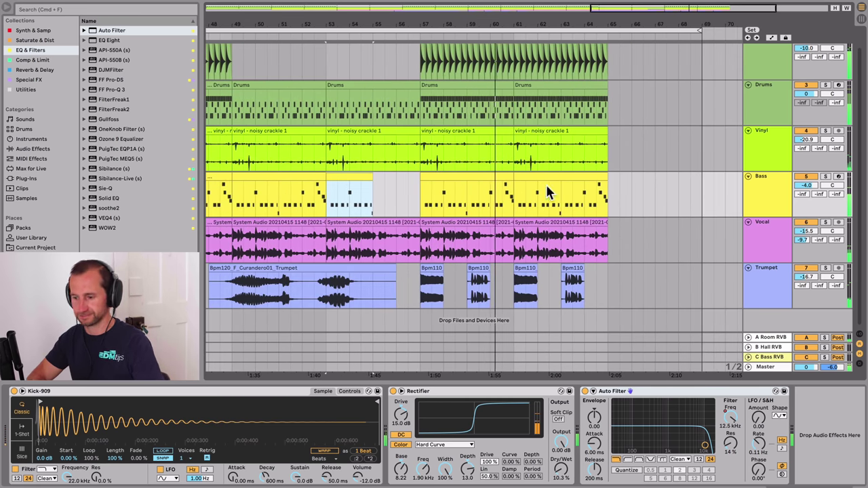
drag(596, 27, 655, 25)
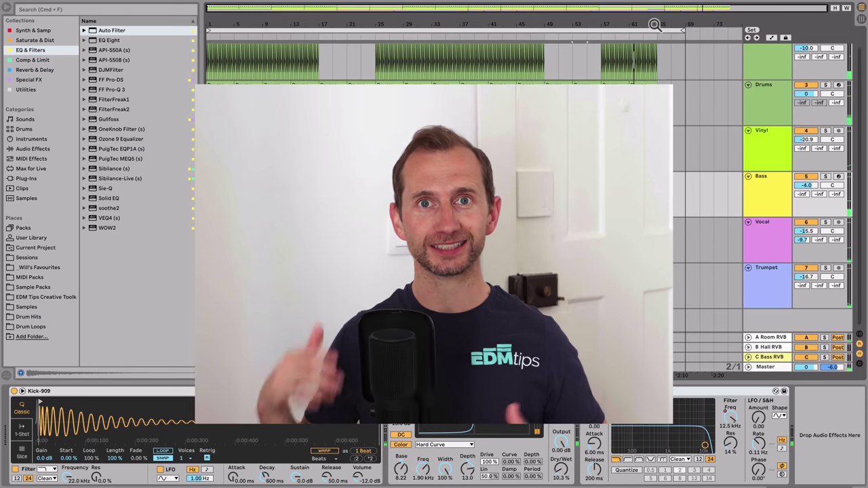